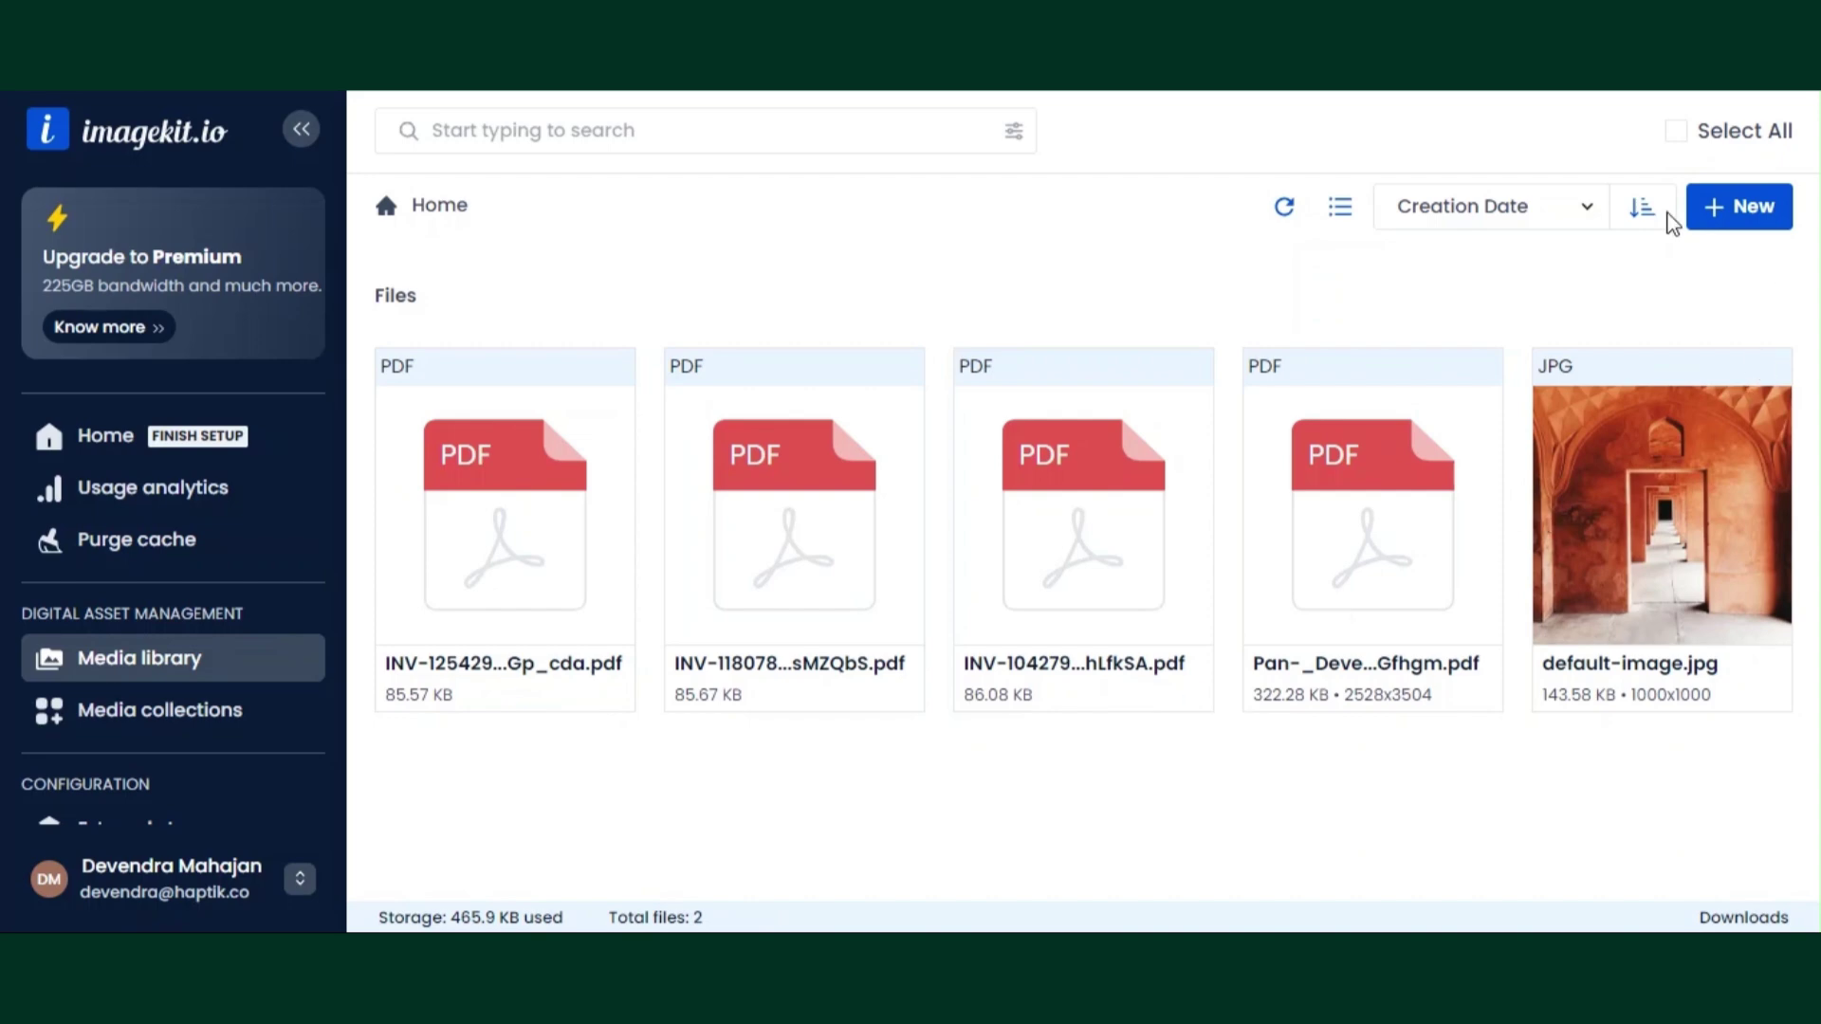
- Upload the local Cartoon folder with its four files to the Home level of the media library
left_click(1727, 216)
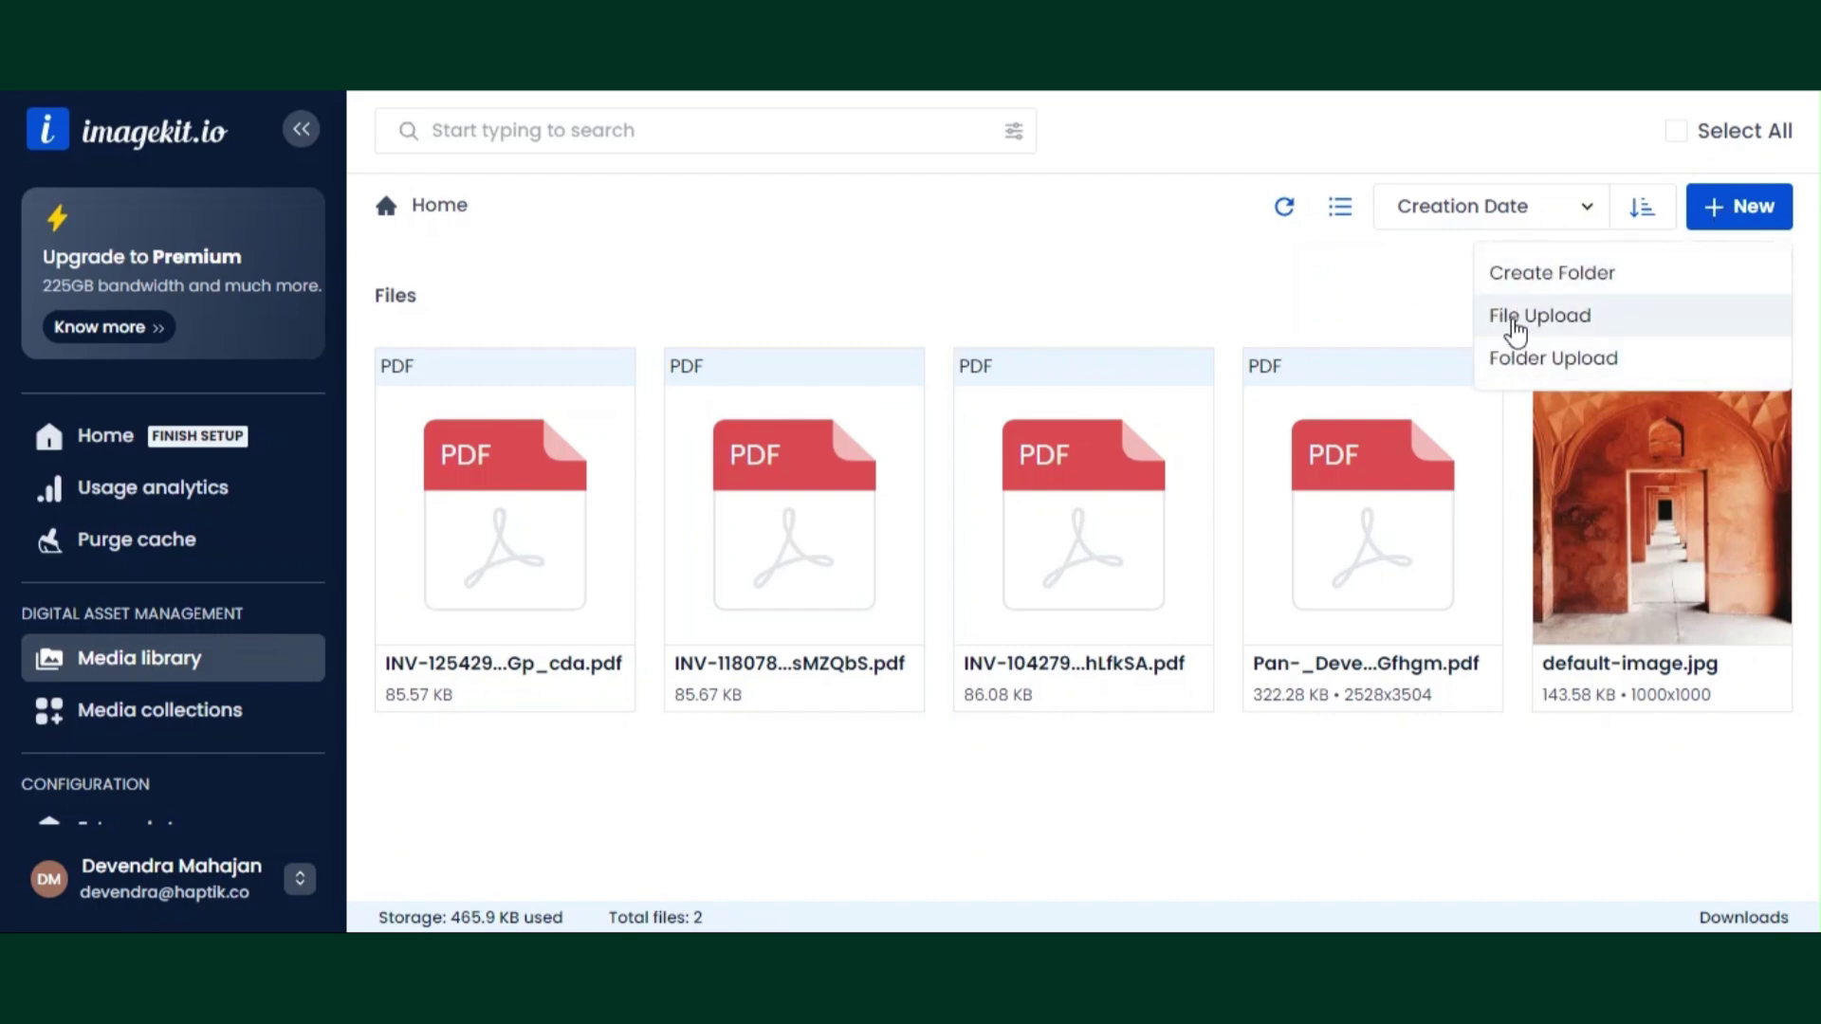
left_click(1517, 360)
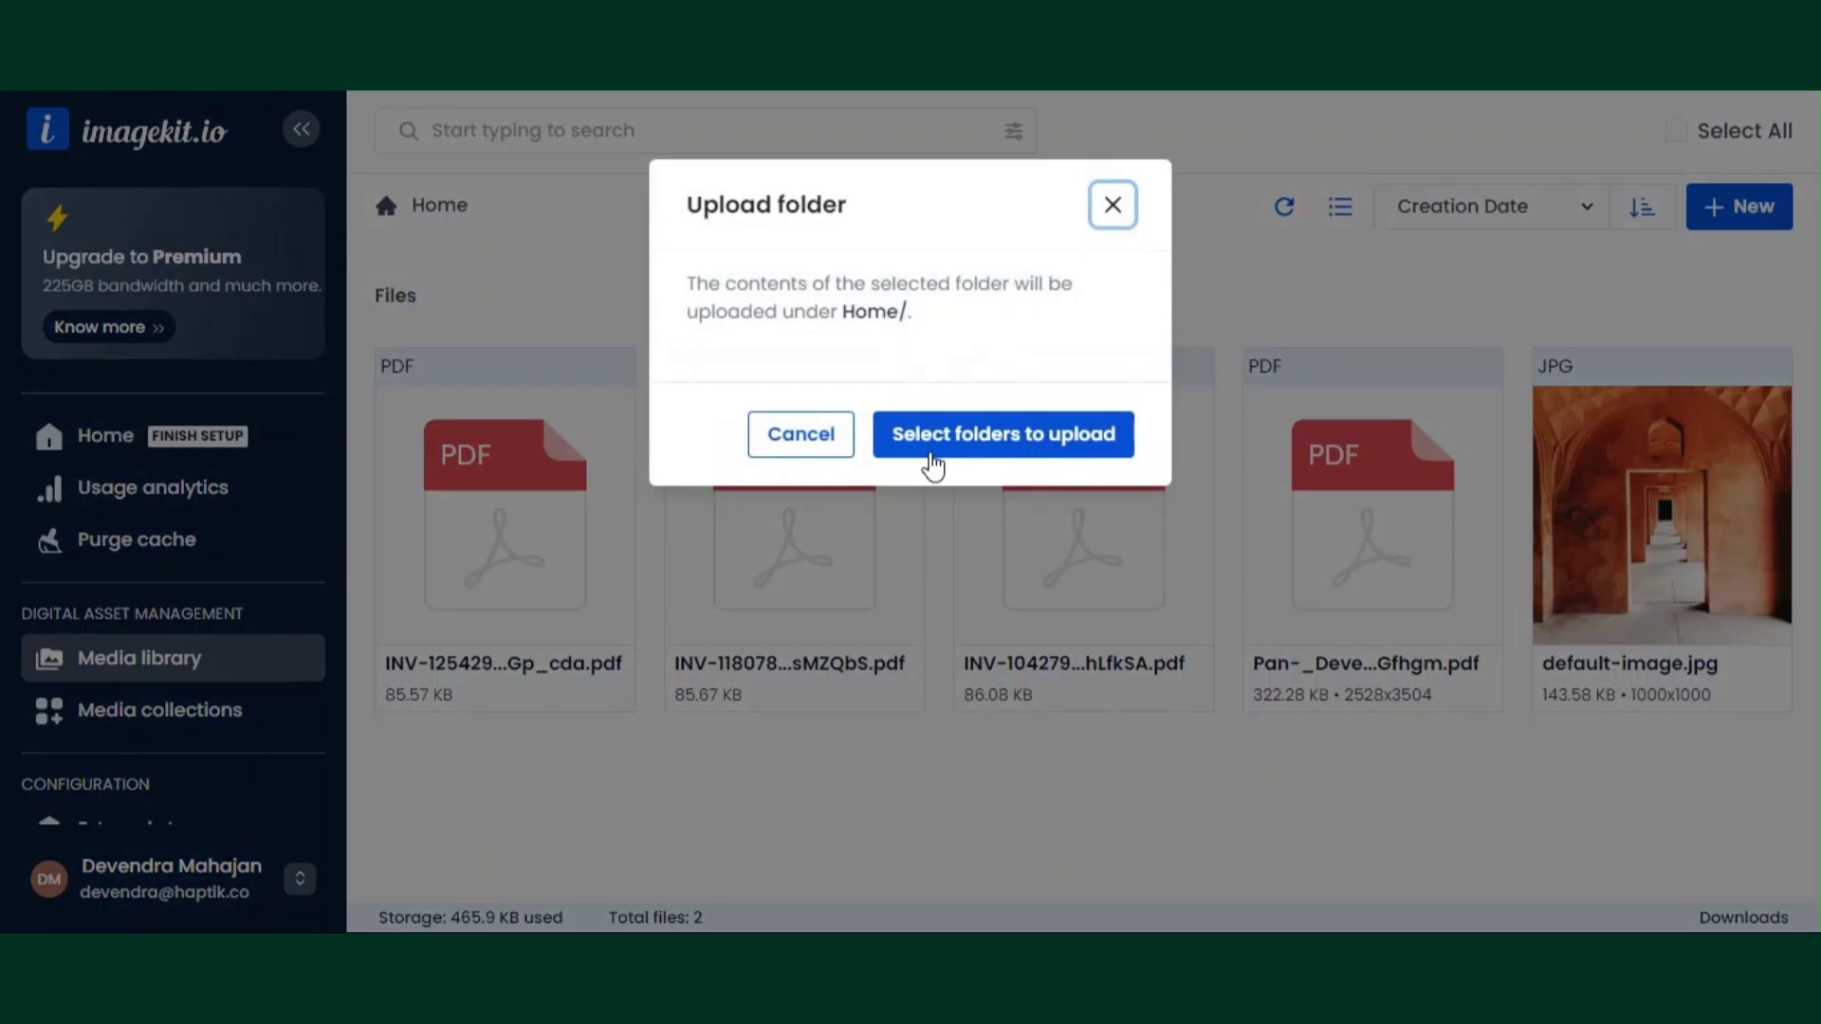
left_click(987, 451)
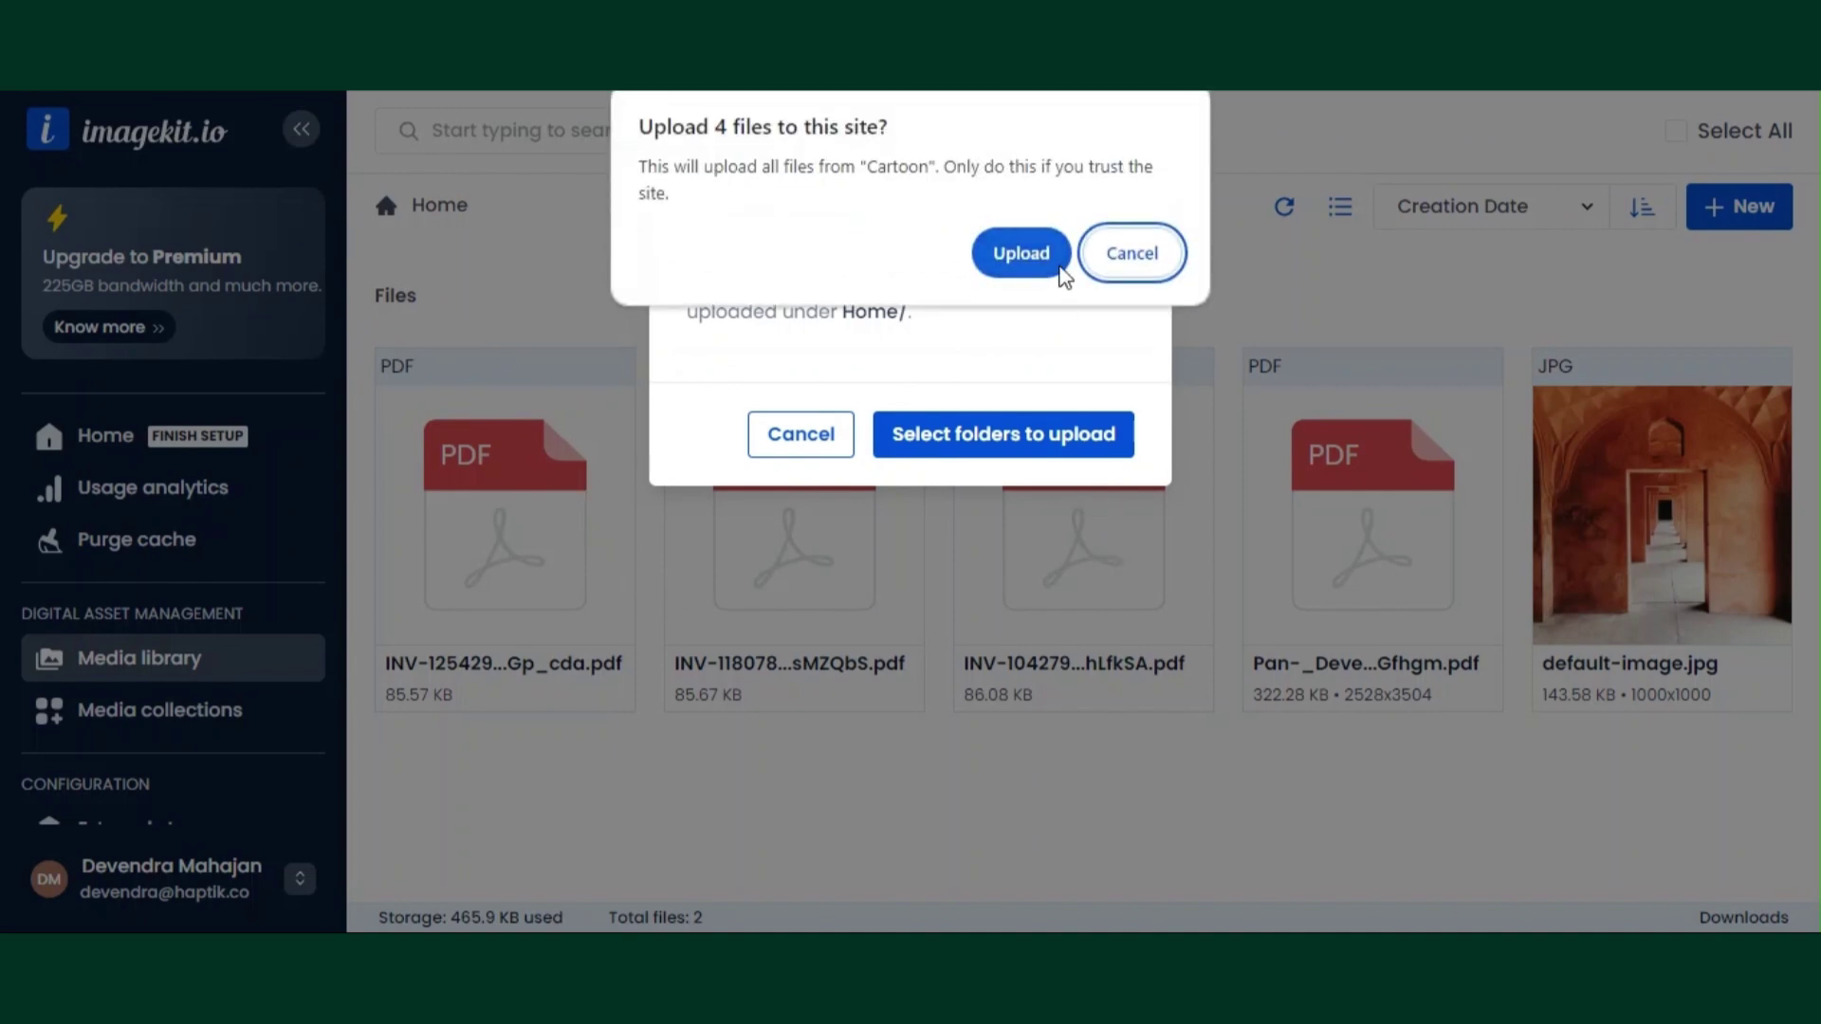
left_click(1010, 249)
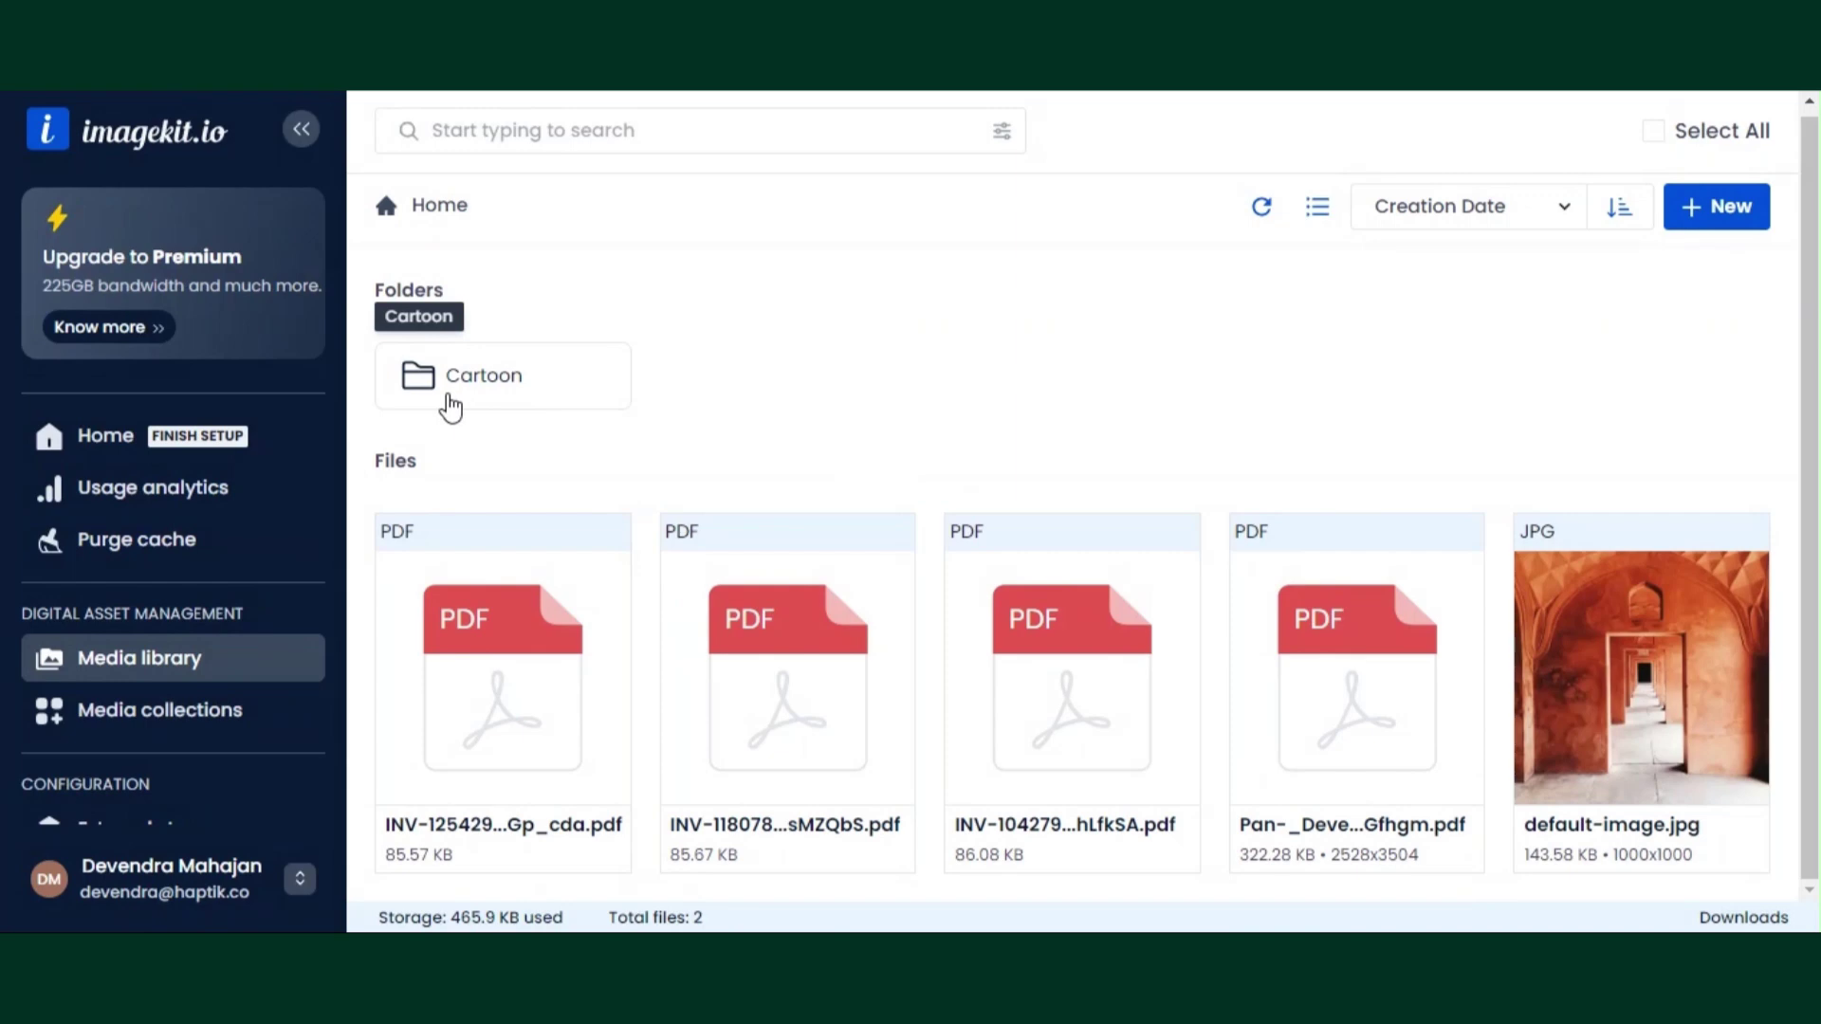
- Open the Cartoon folder and copy the original URL of the PNG image
left_click(451, 406)
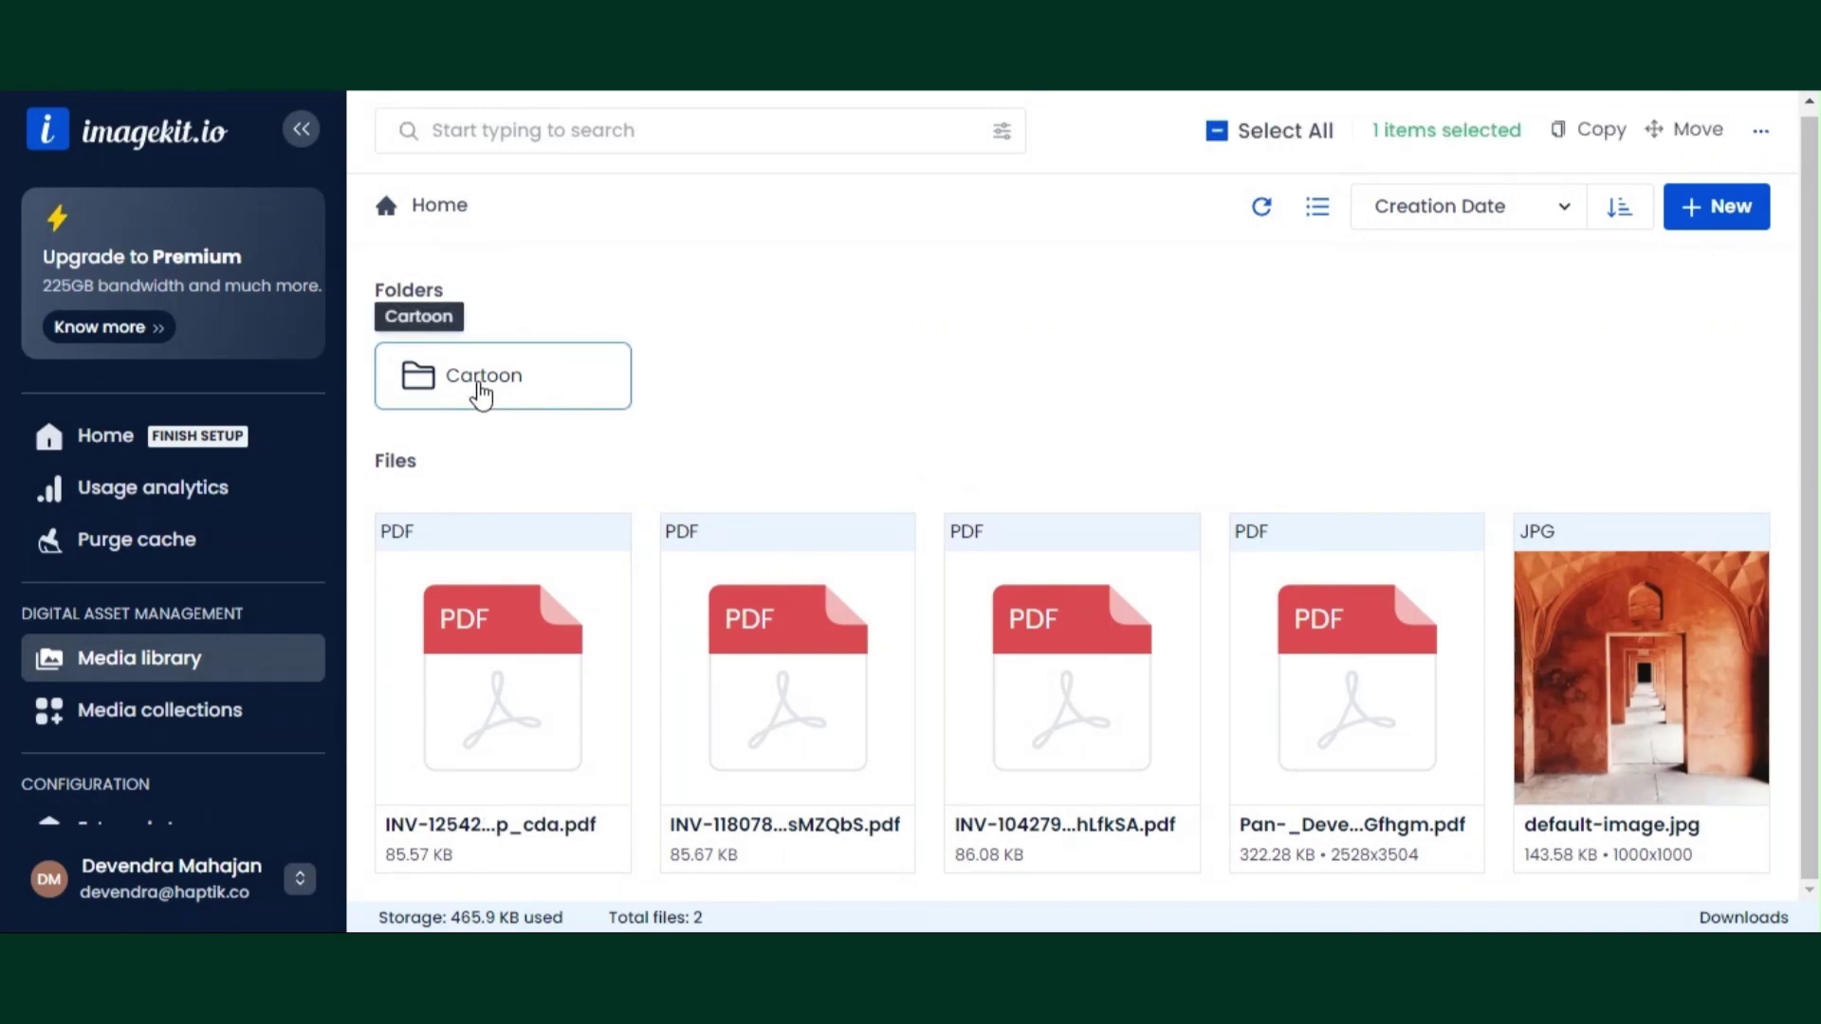
double_click(481, 394)
left_click(614, 700)
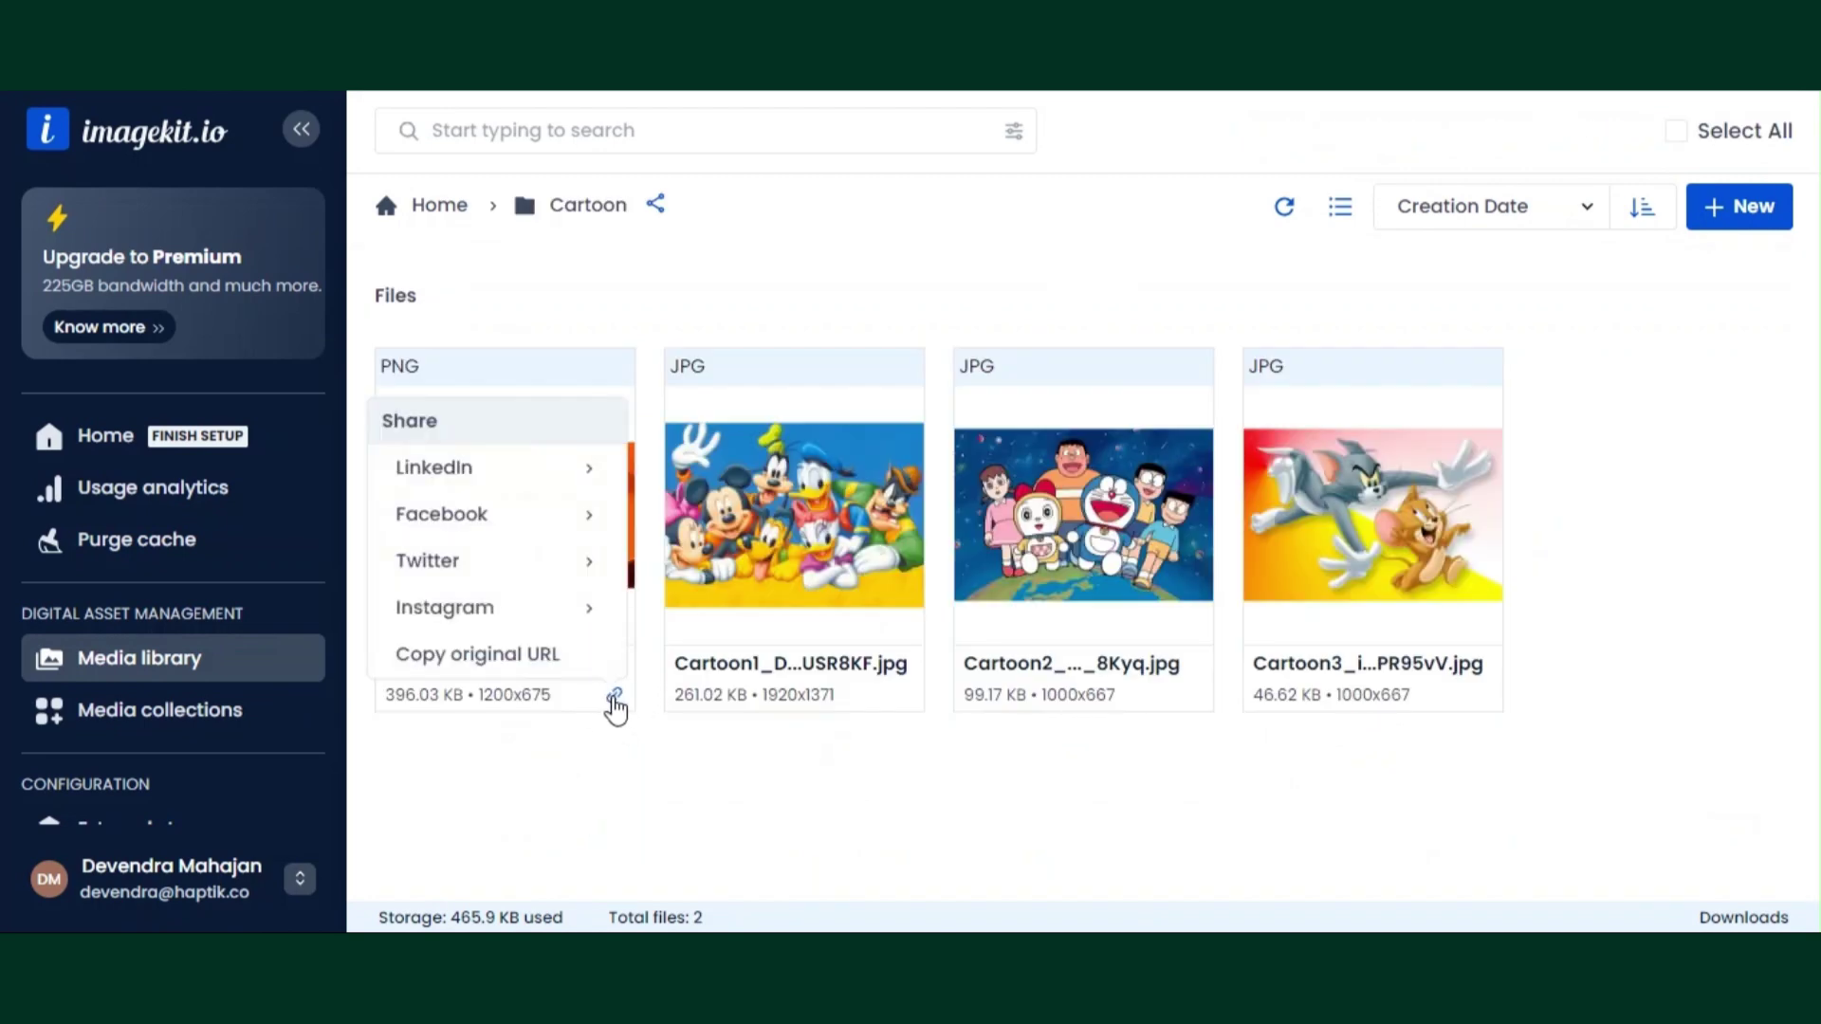
mouse_move(616, 707)
left_click(506, 657)
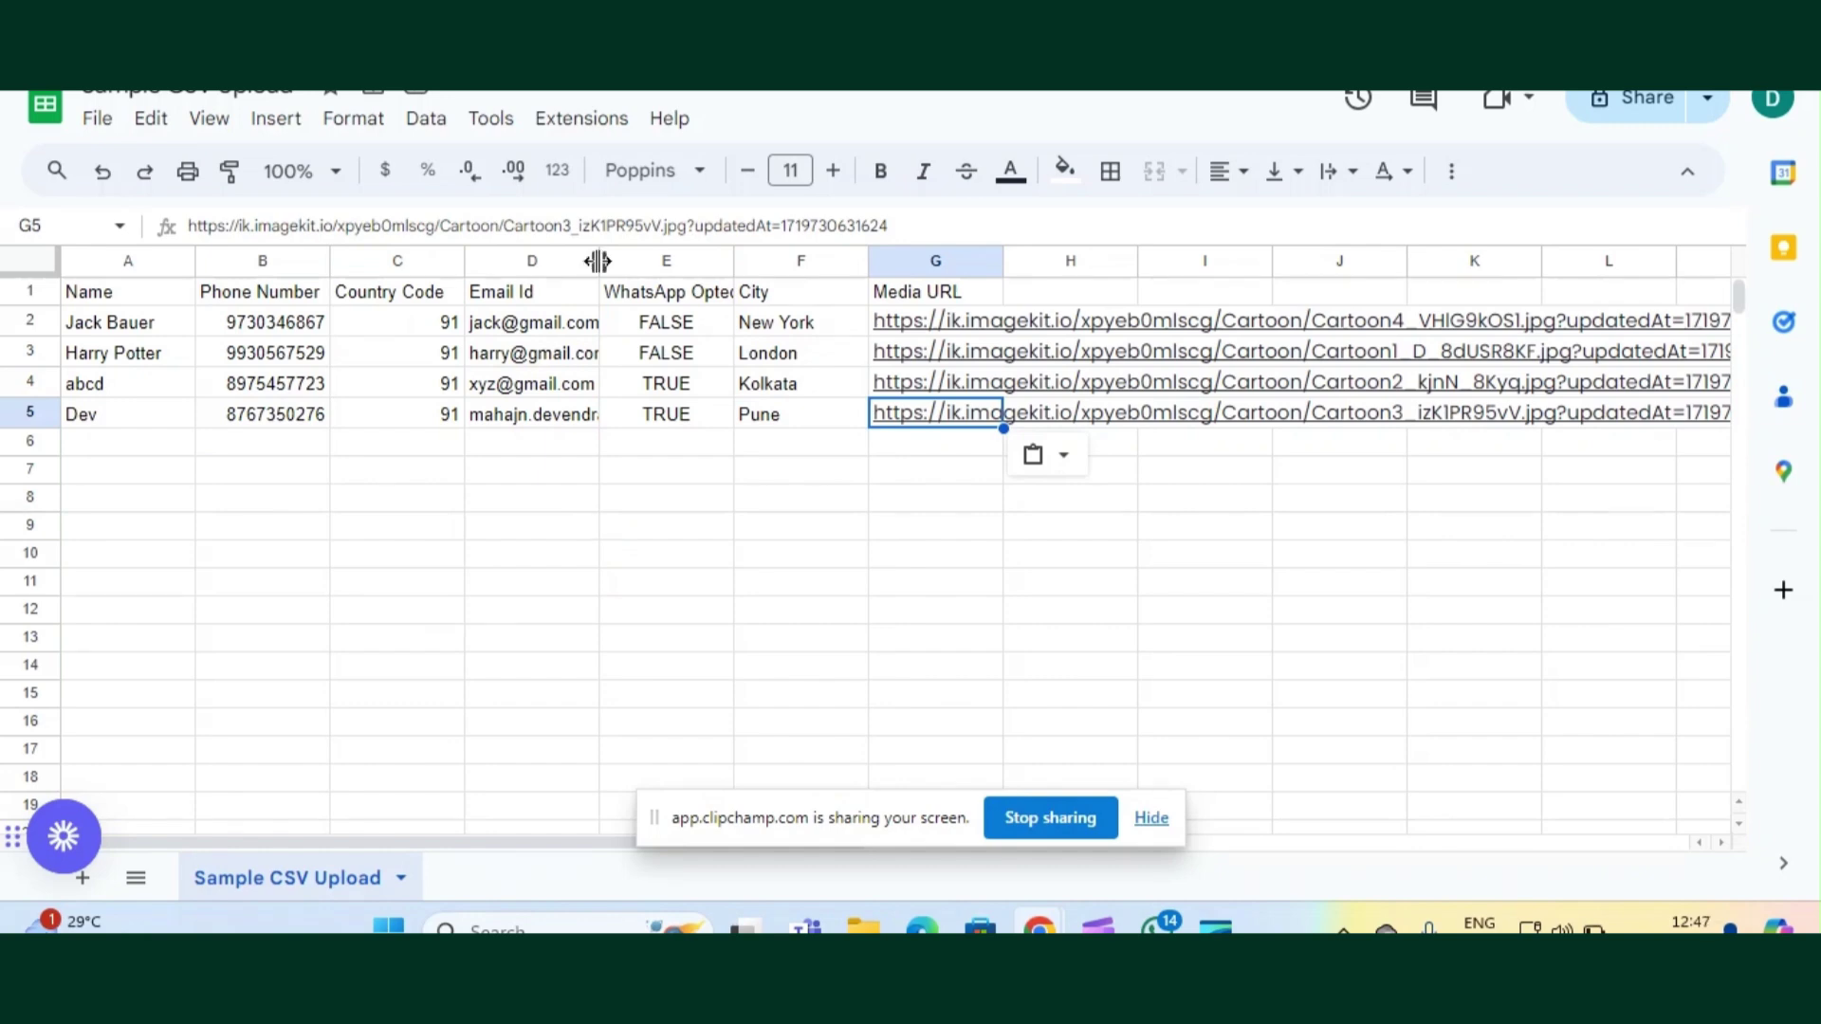
- Switch to Interakt and open the list of all users, dismissing the form for adding customers
key("alt+Tab")
key("alt+Tab")
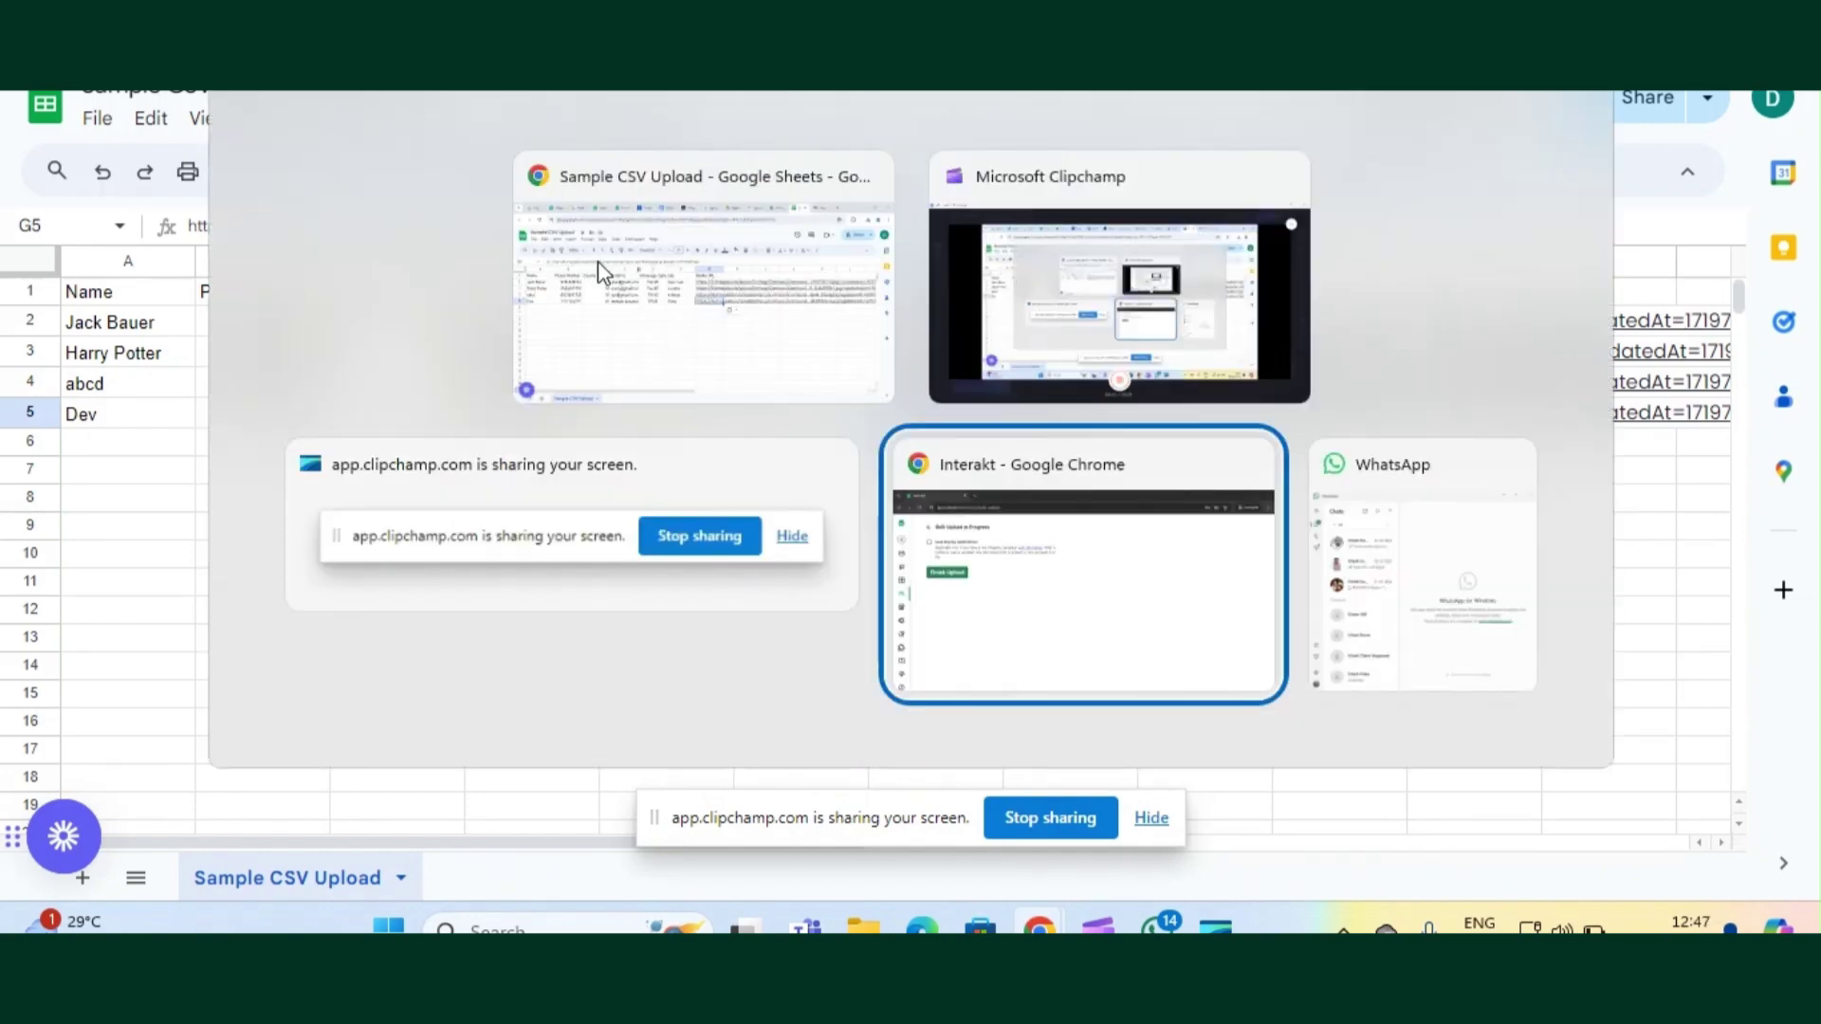
mouse_move(82, 370)
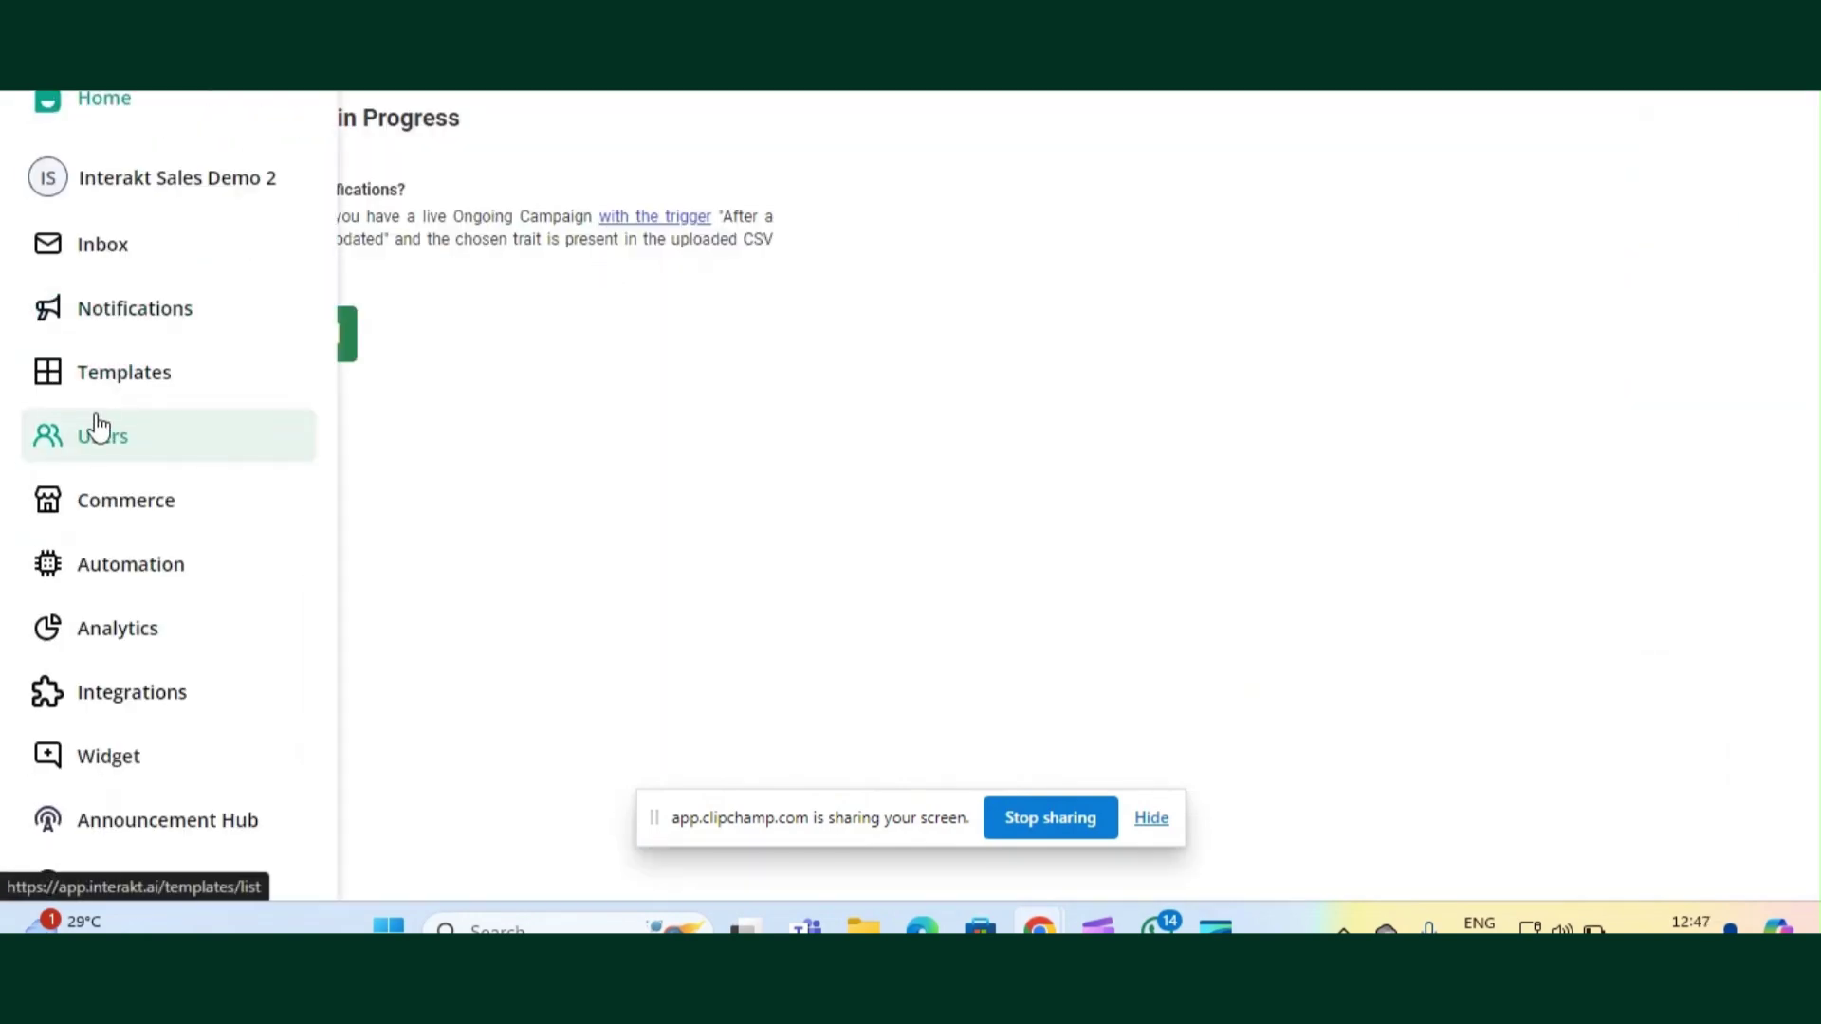
left_click(98, 442)
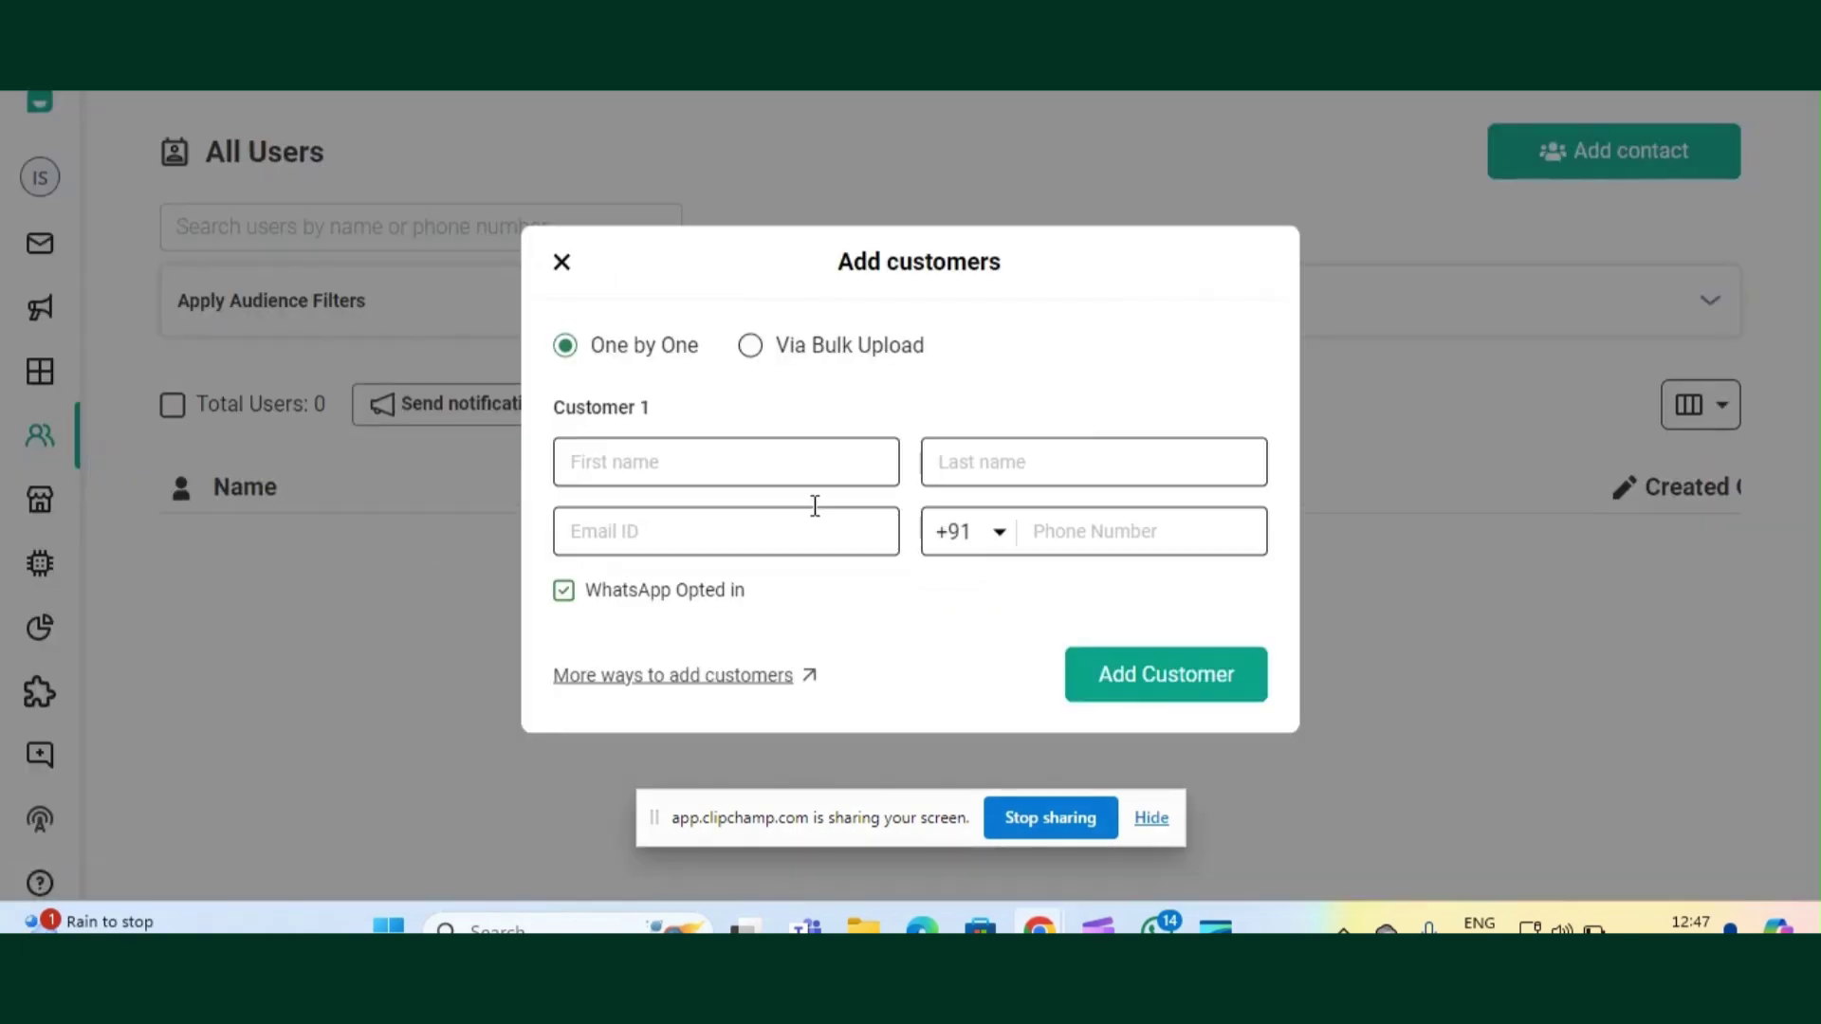
left_click(560, 266)
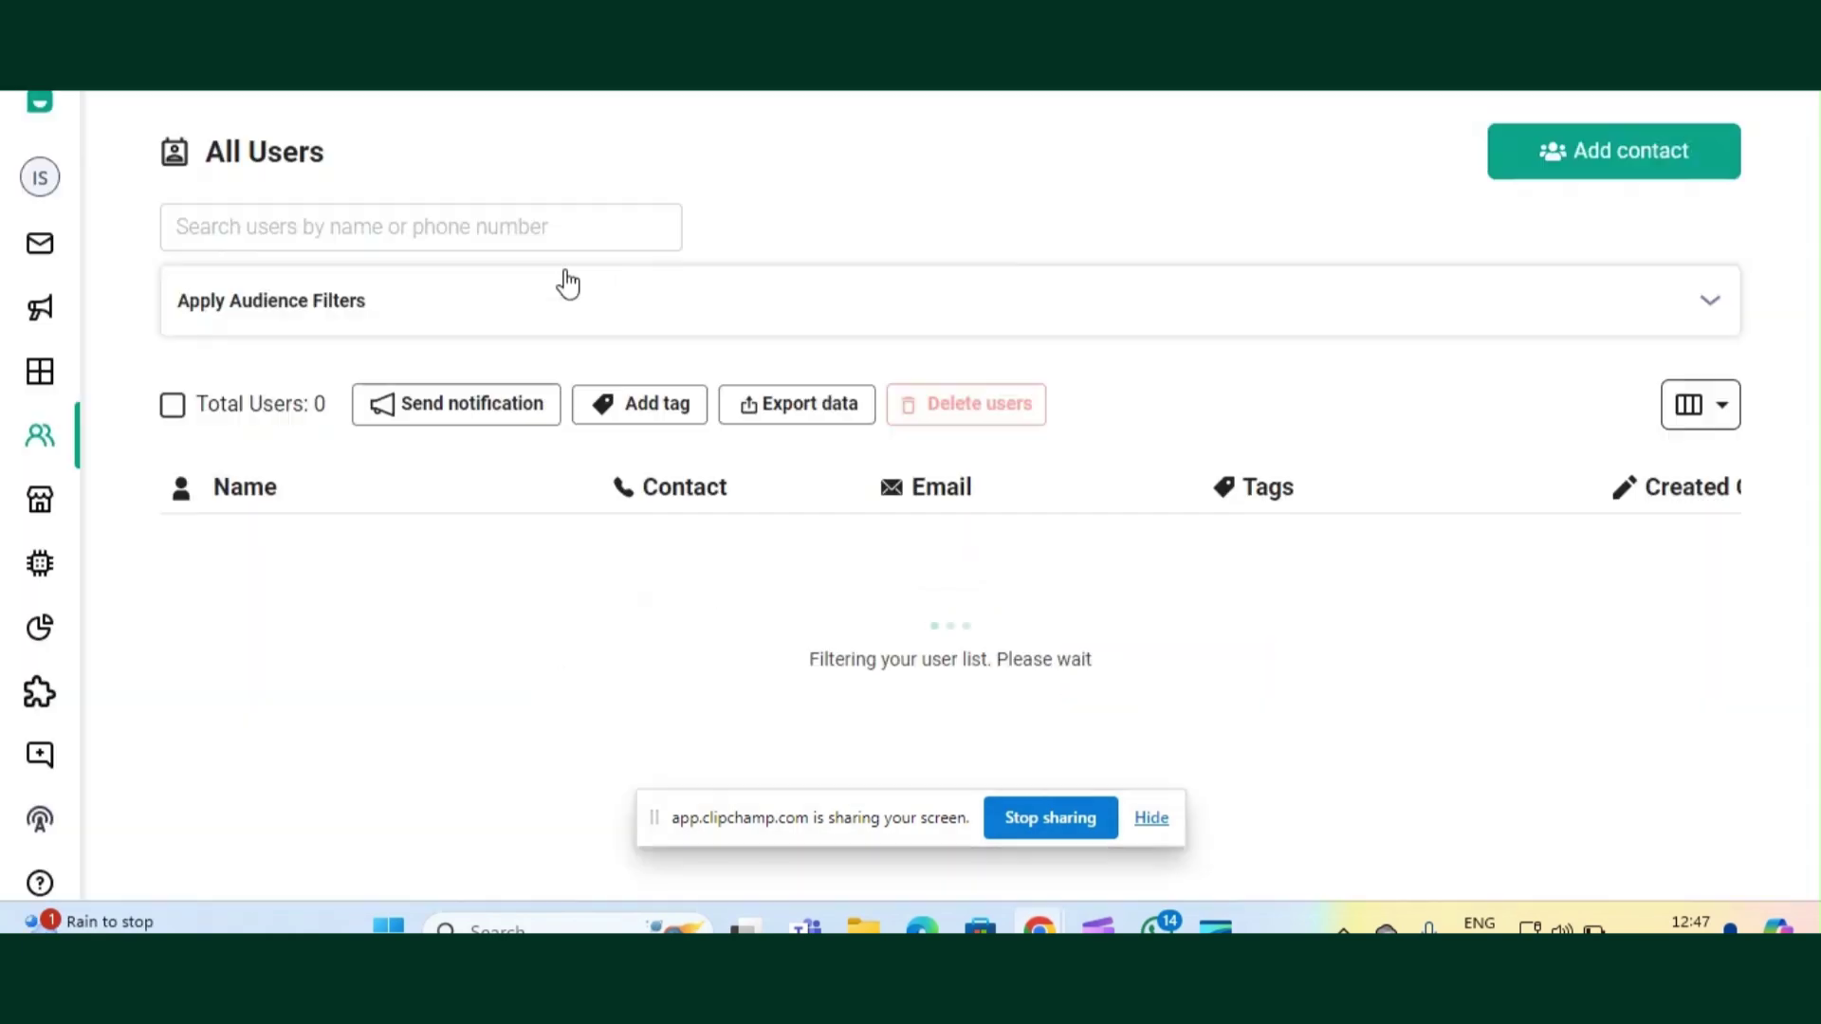
- Add customers via bulk upload with Sample CSV Upload - Sample CSV Upload (5).csv and proceed to attribute mapping
left_click(1616, 169)
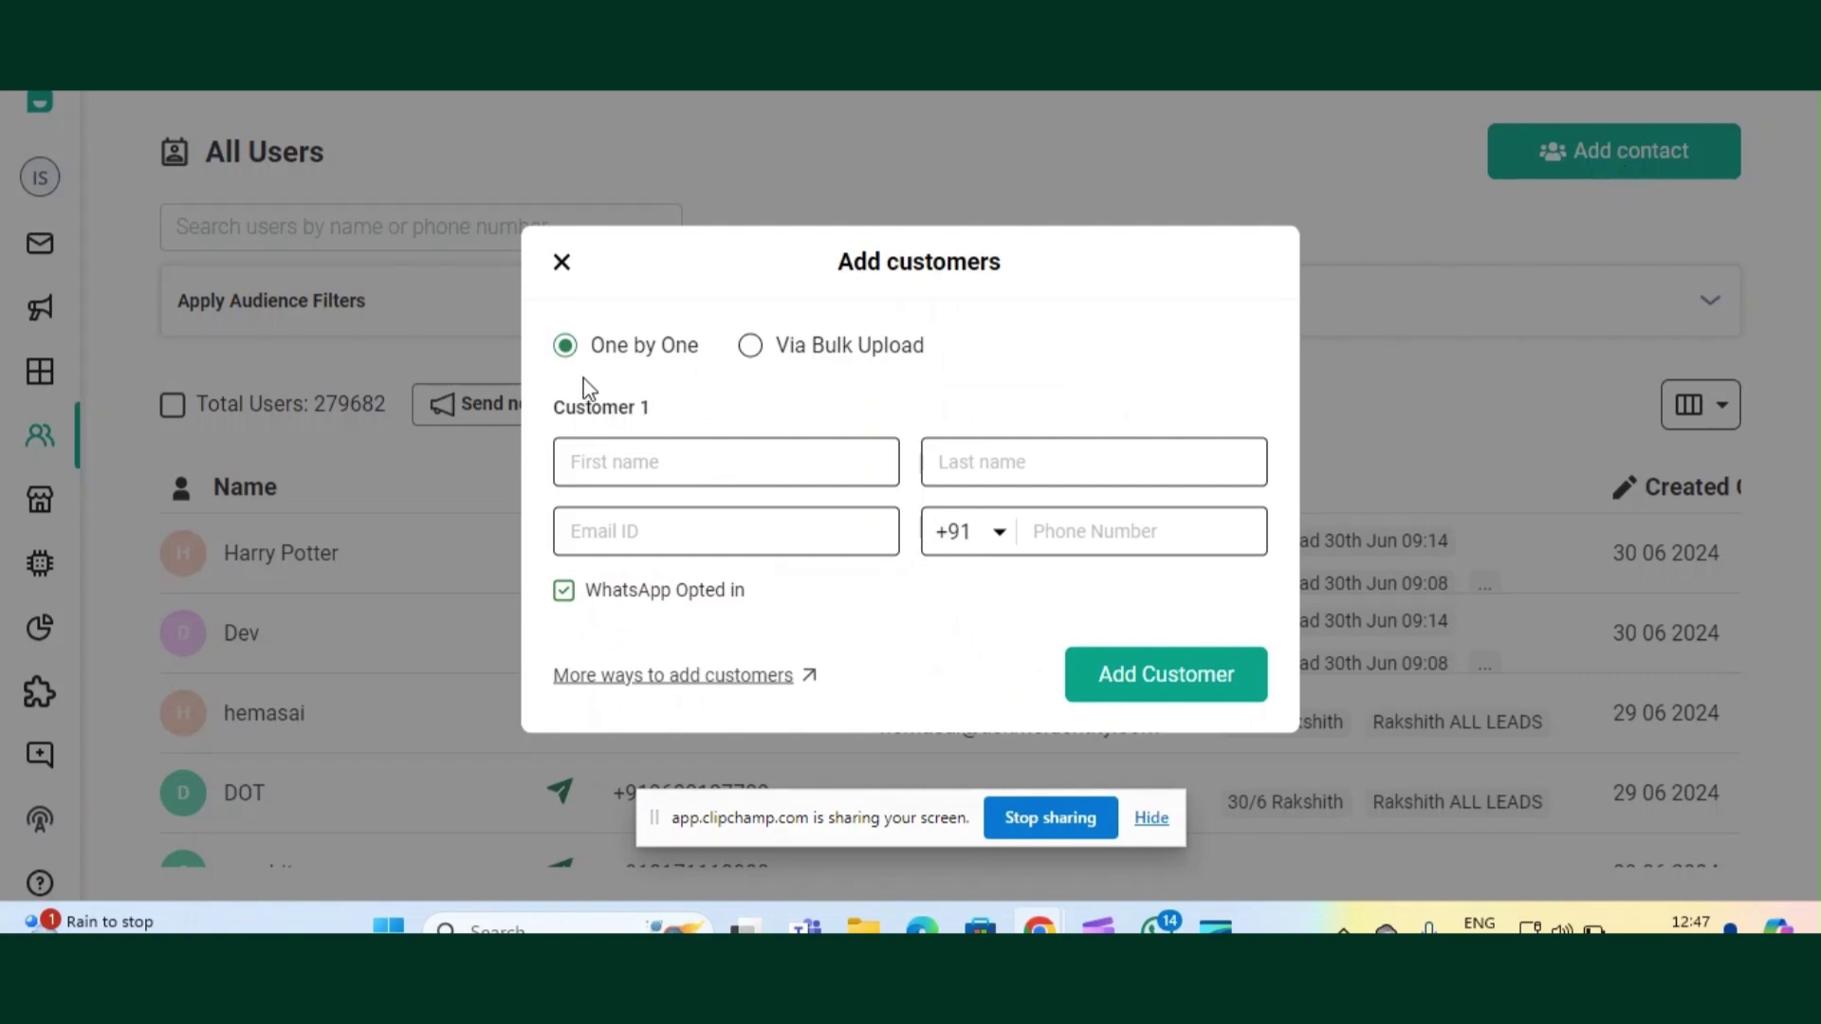
left_click(749, 353)
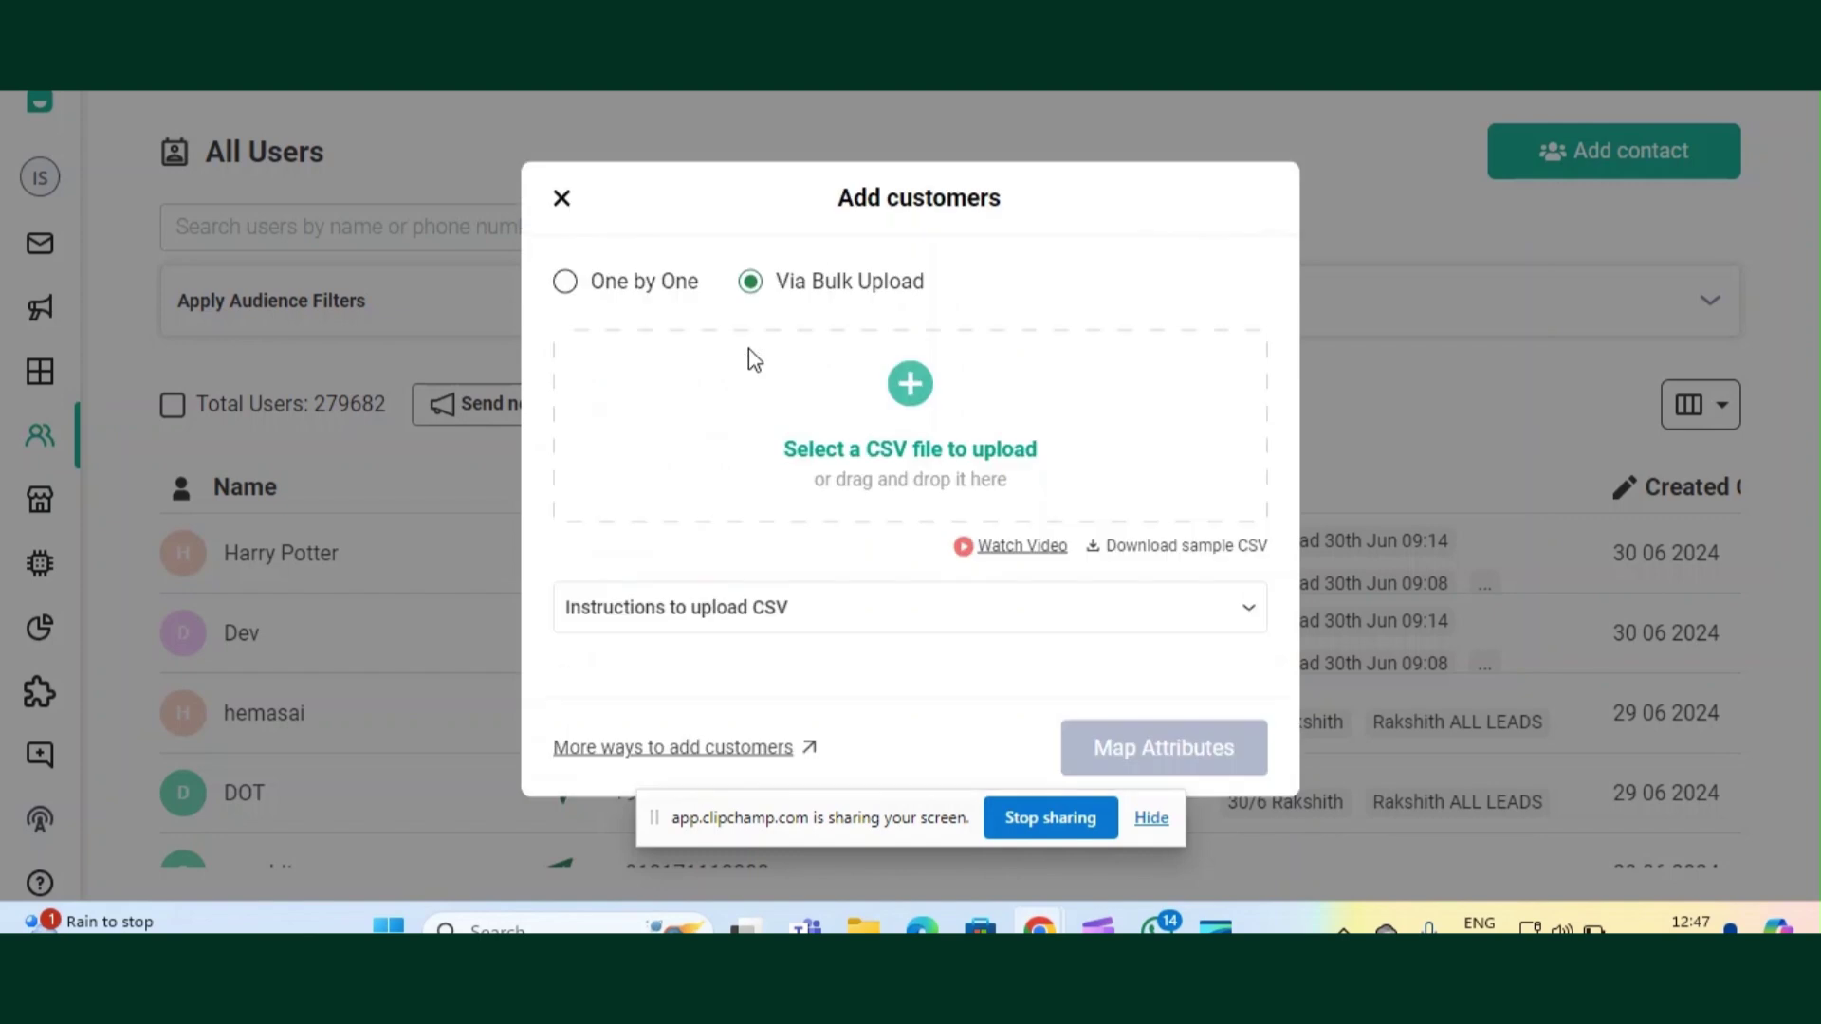
left_click(635, 413)
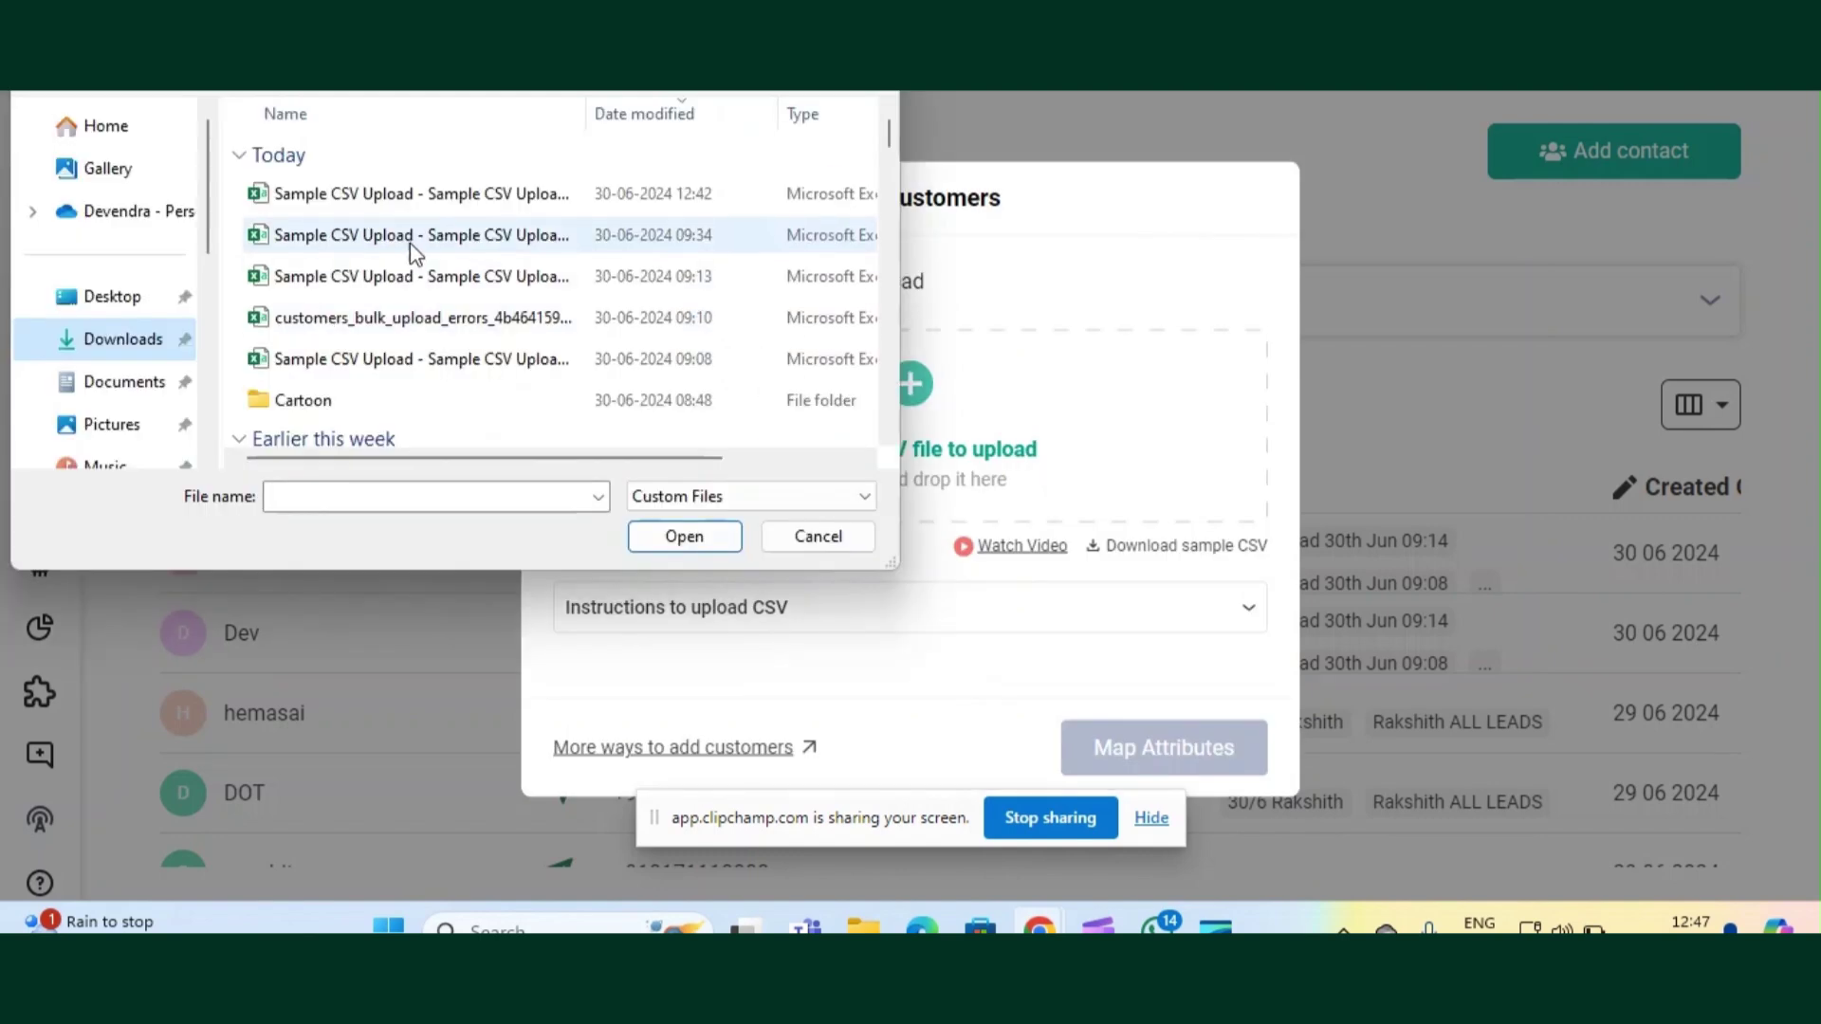
double_click(515, 199)
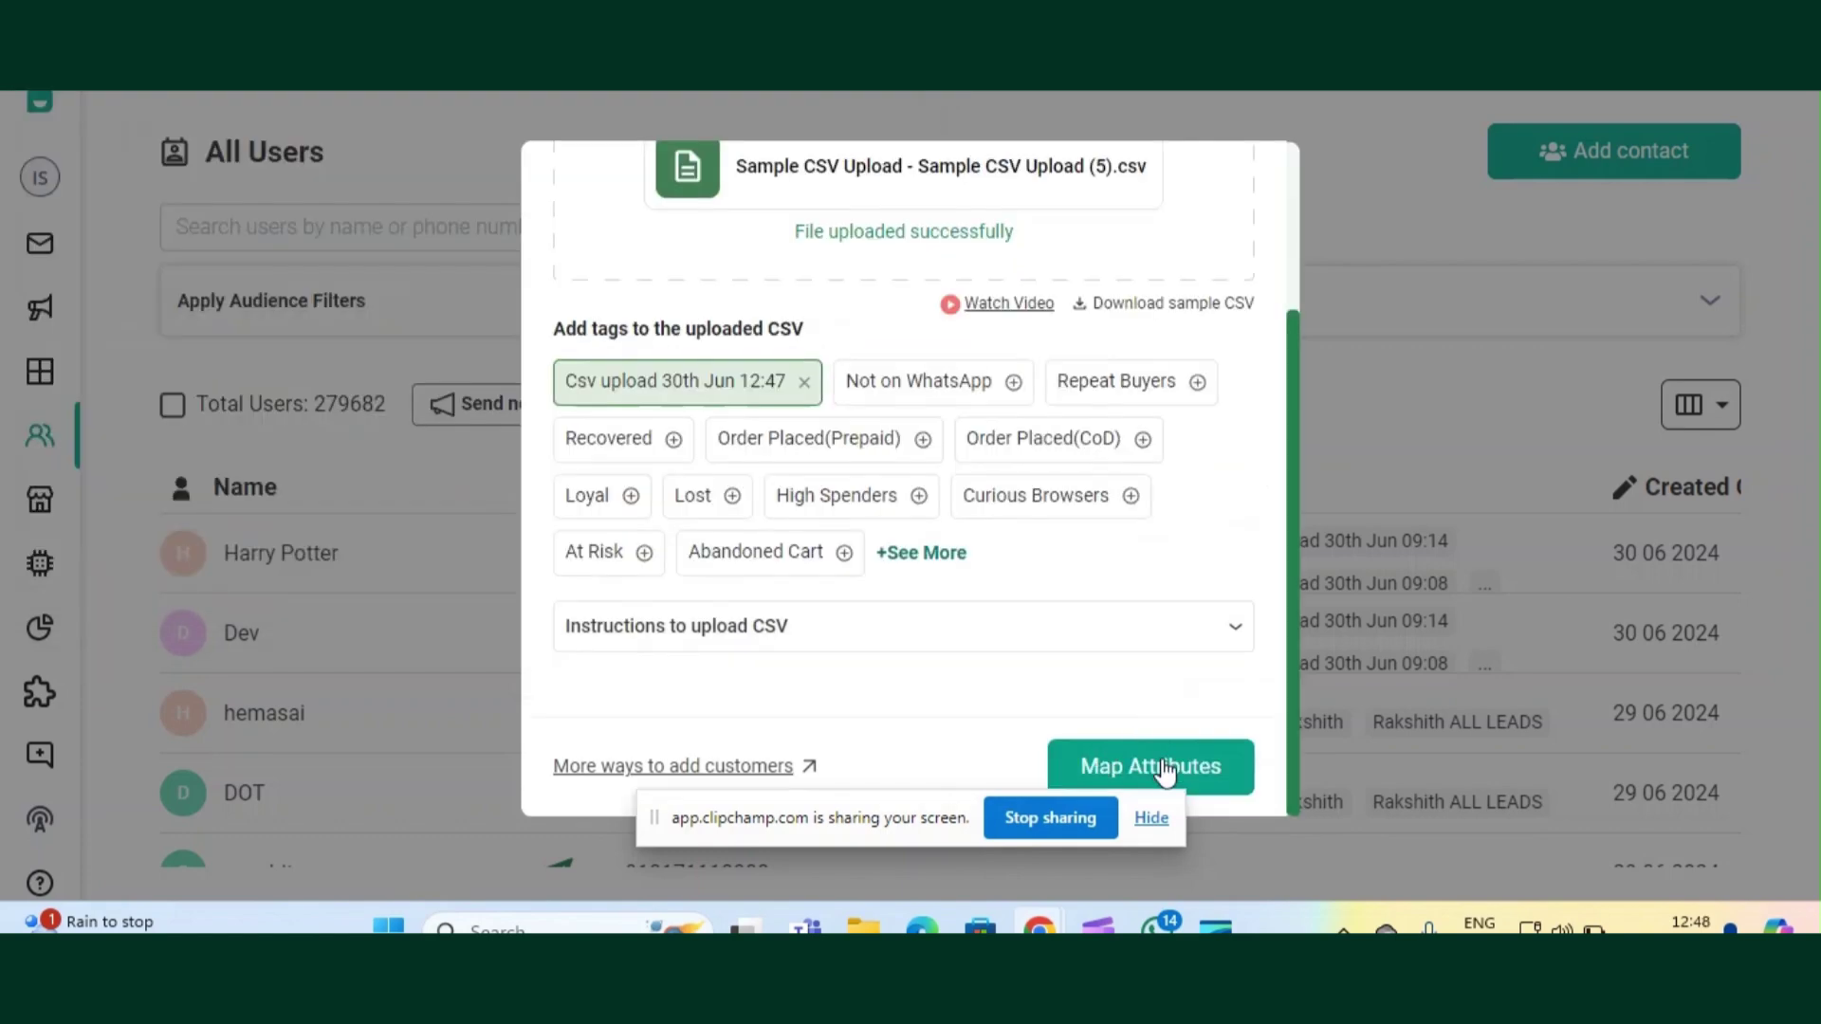
left_click(1145, 773)
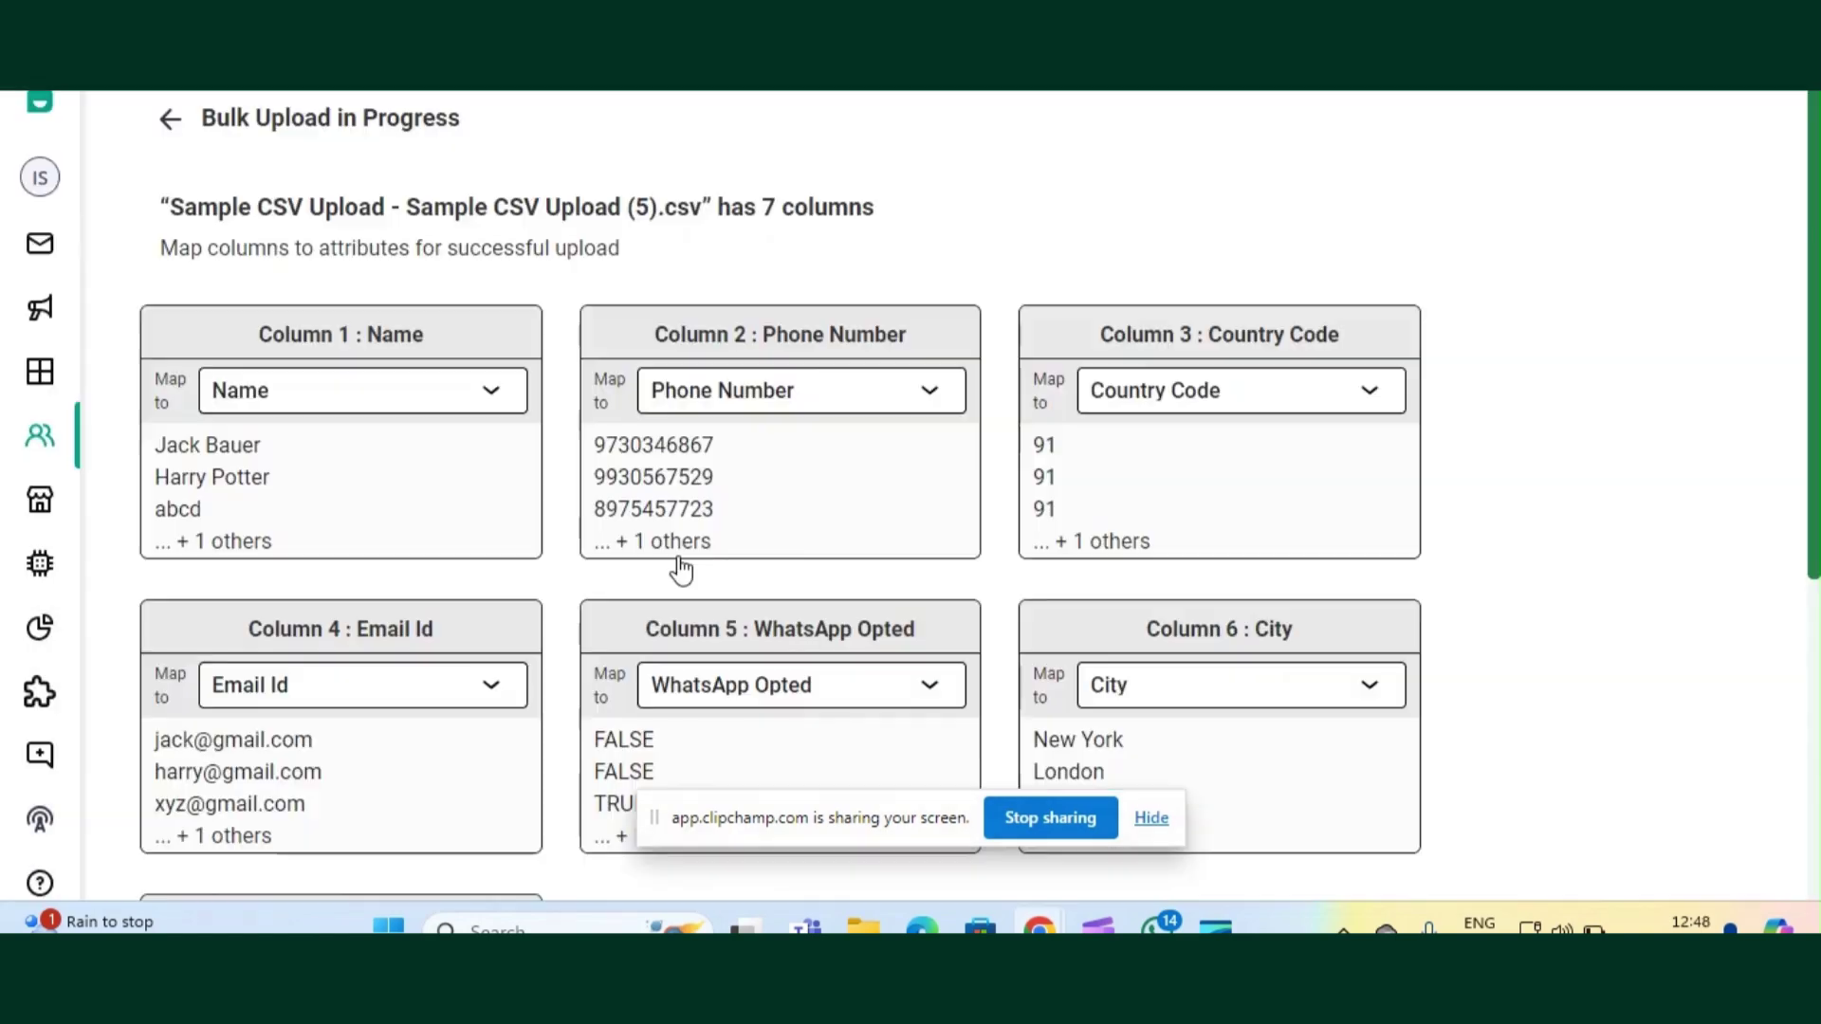
- Review the column mapping through Media URL, confirm it and finish the bulk upload
scroll(681, 569, "down", 1)
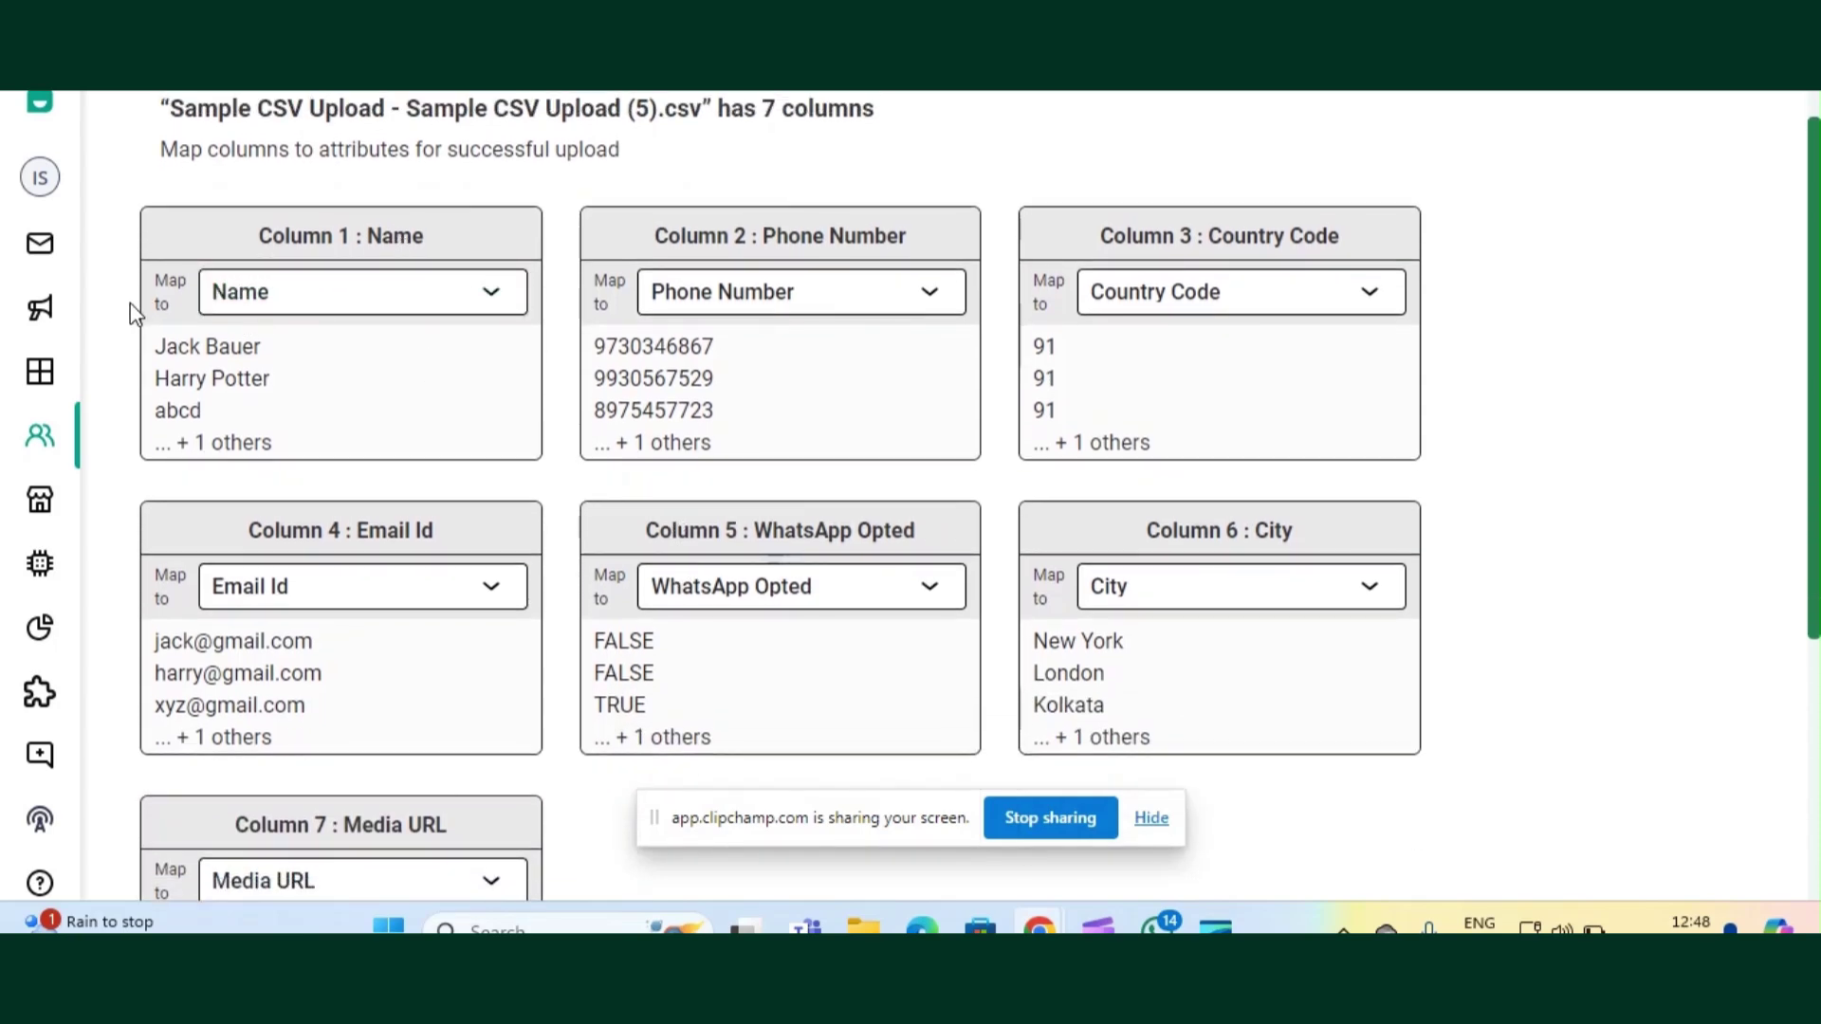
scroll(133, 313, "down", 4)
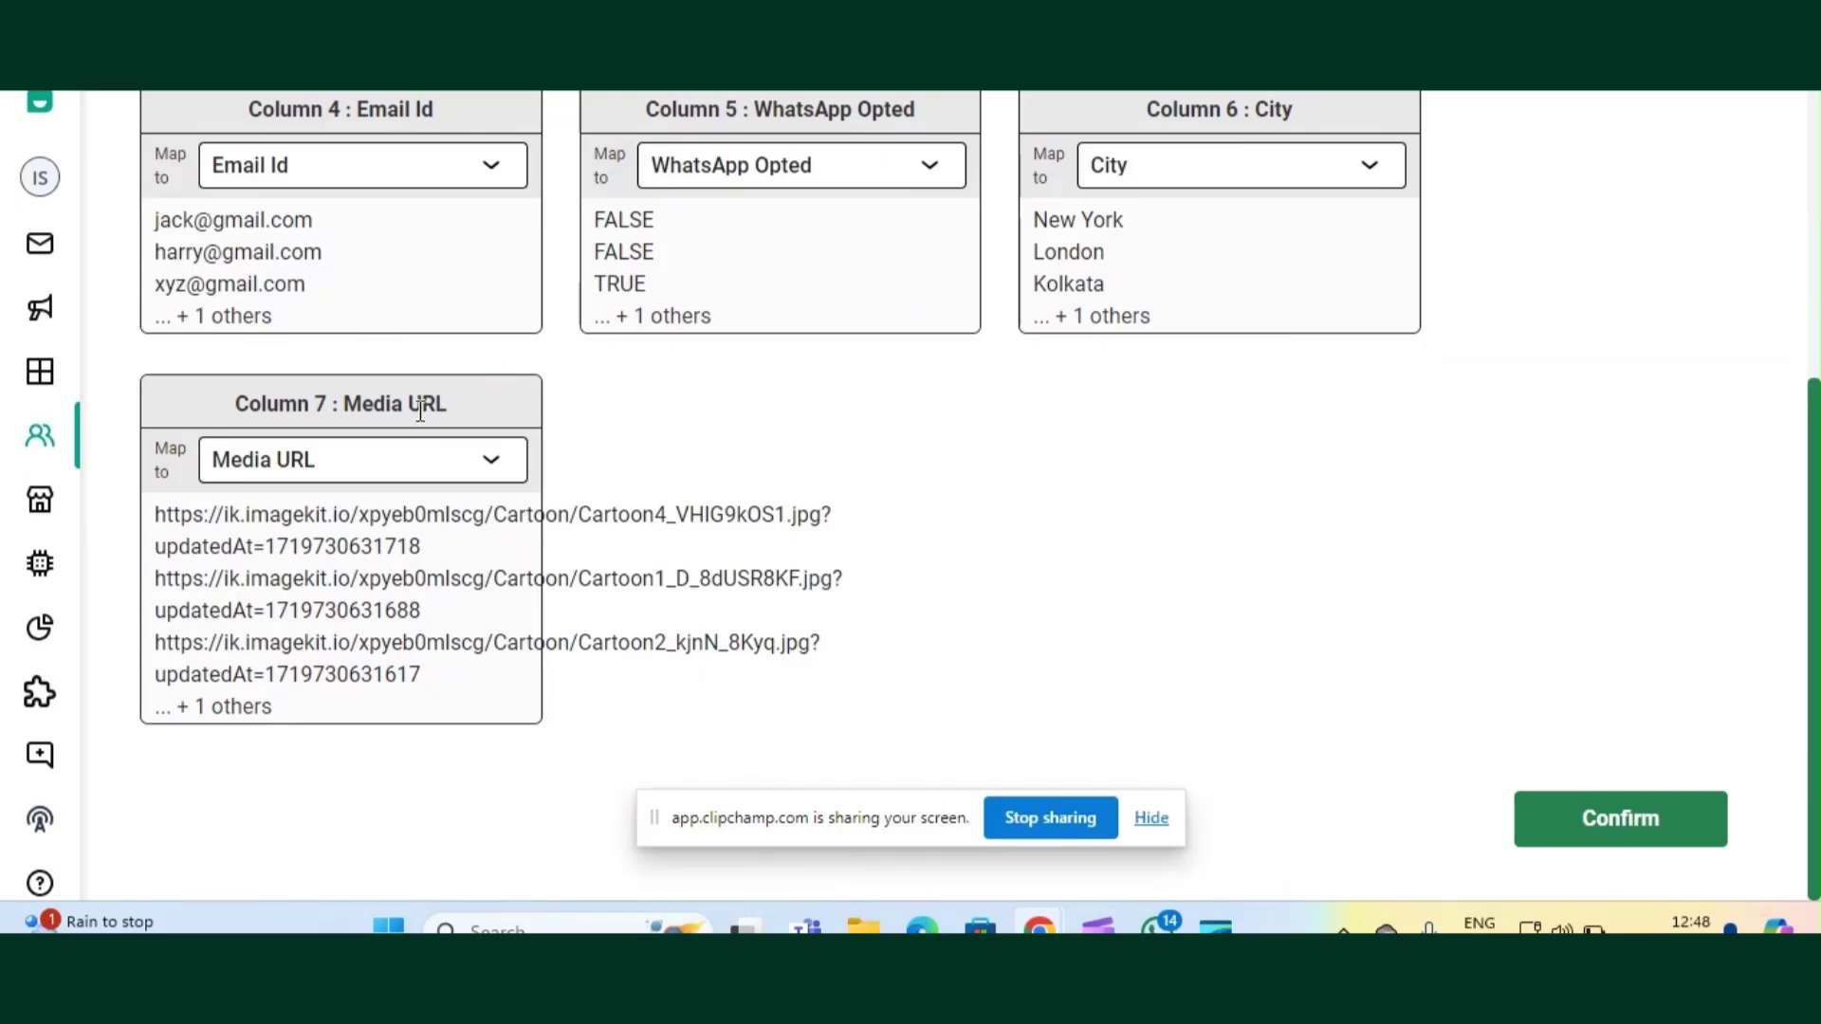
left_click_drag(343, 405, 449, 406)
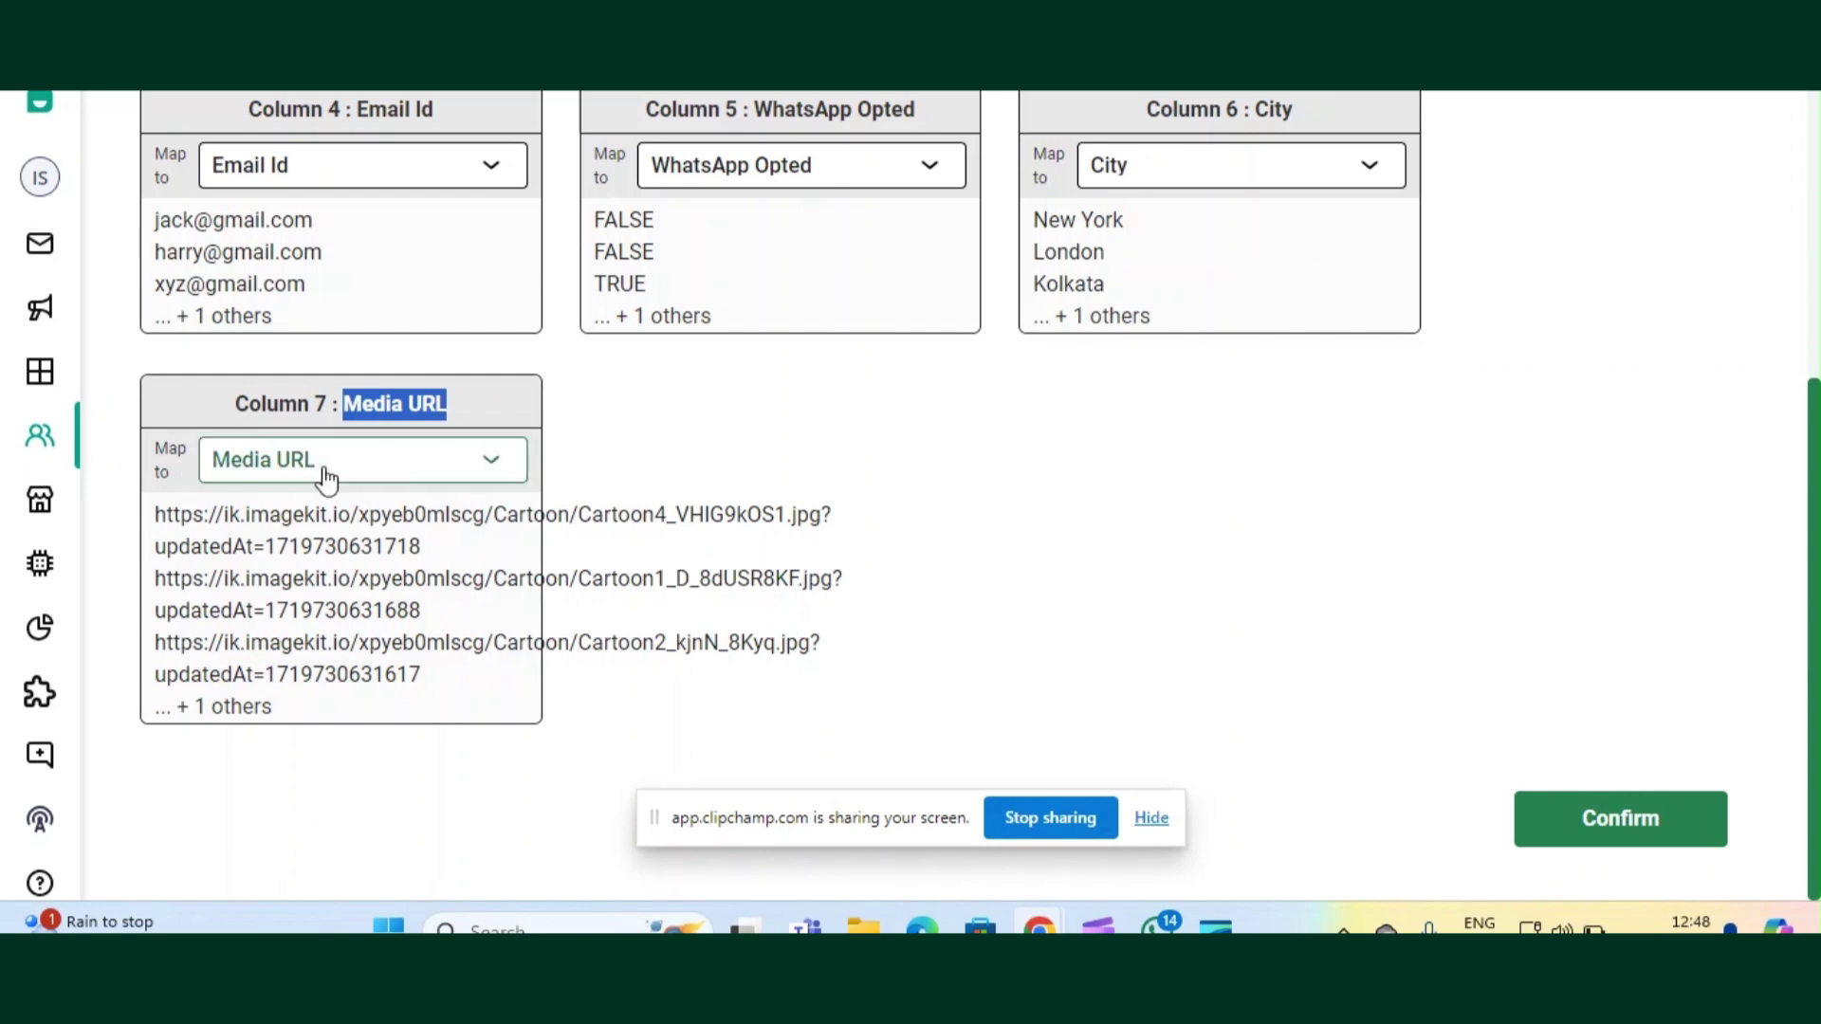
left_click(1642, 818)
left_click(252, 338)
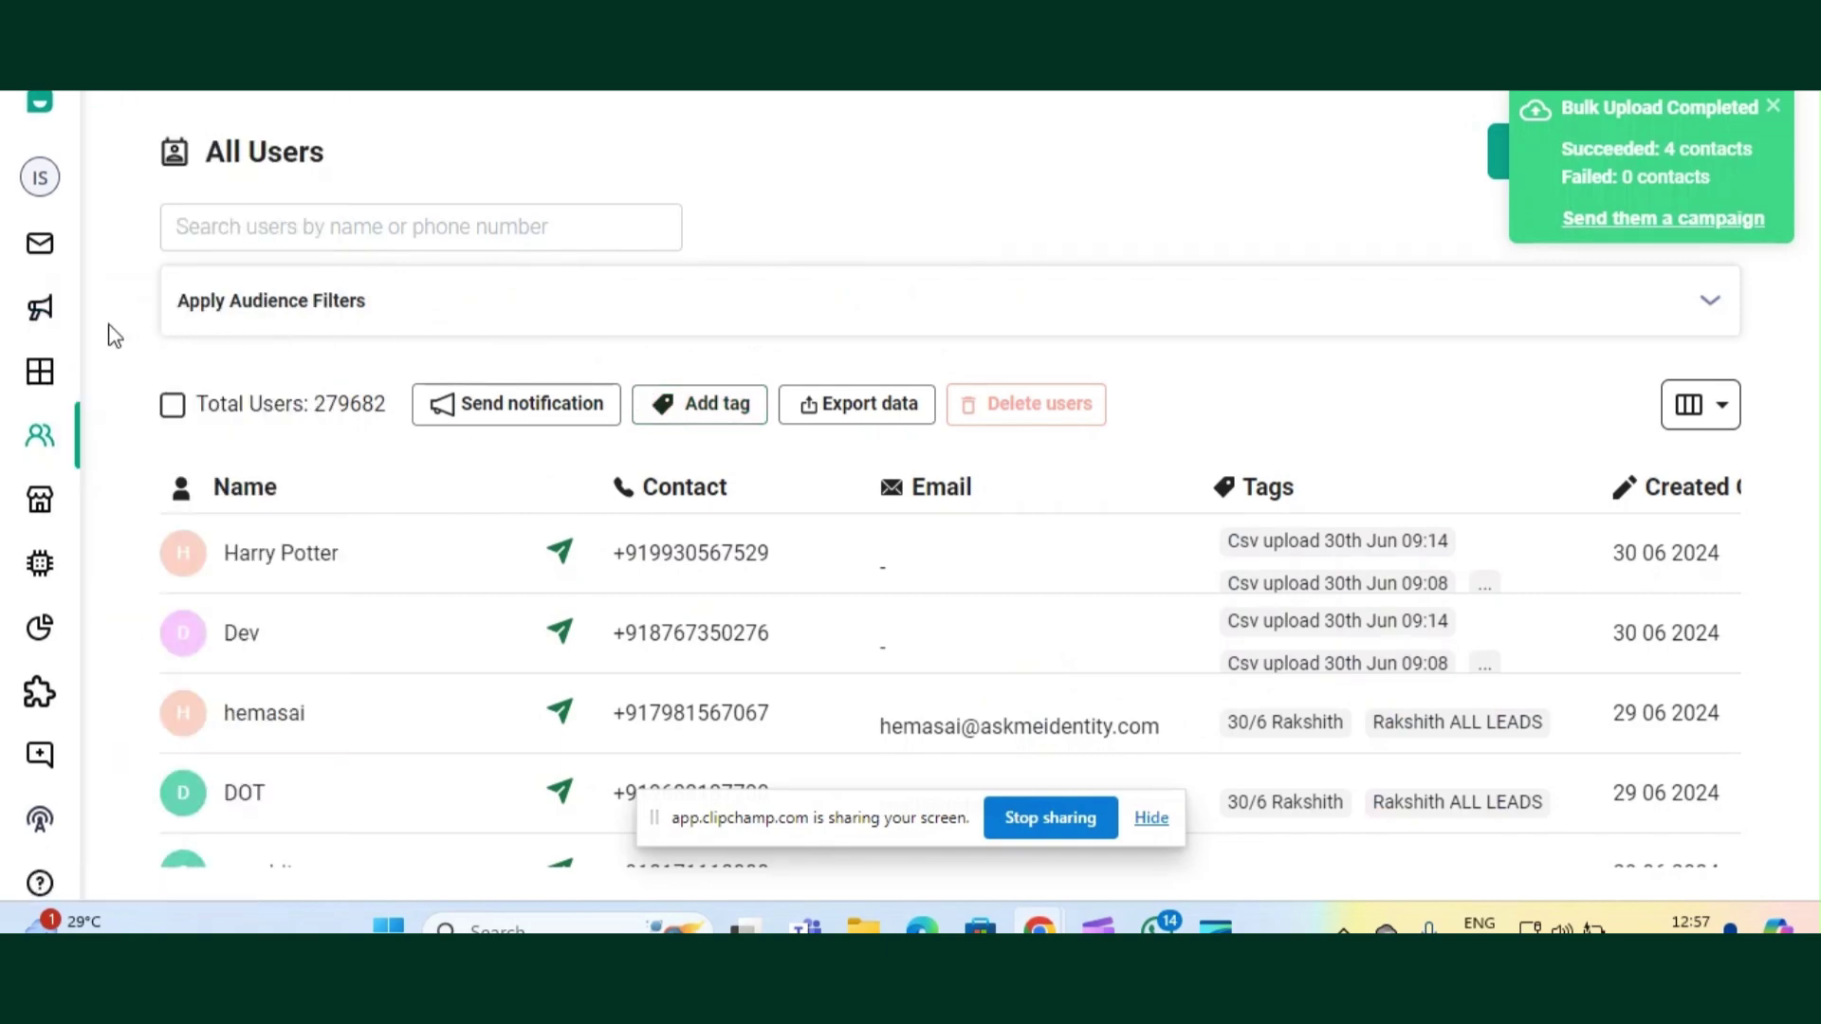
- Open the active WhatsApp templates, dismiss the upload notice and start creating a new template
mouse_move(66, 372)
left_click(74, 387)
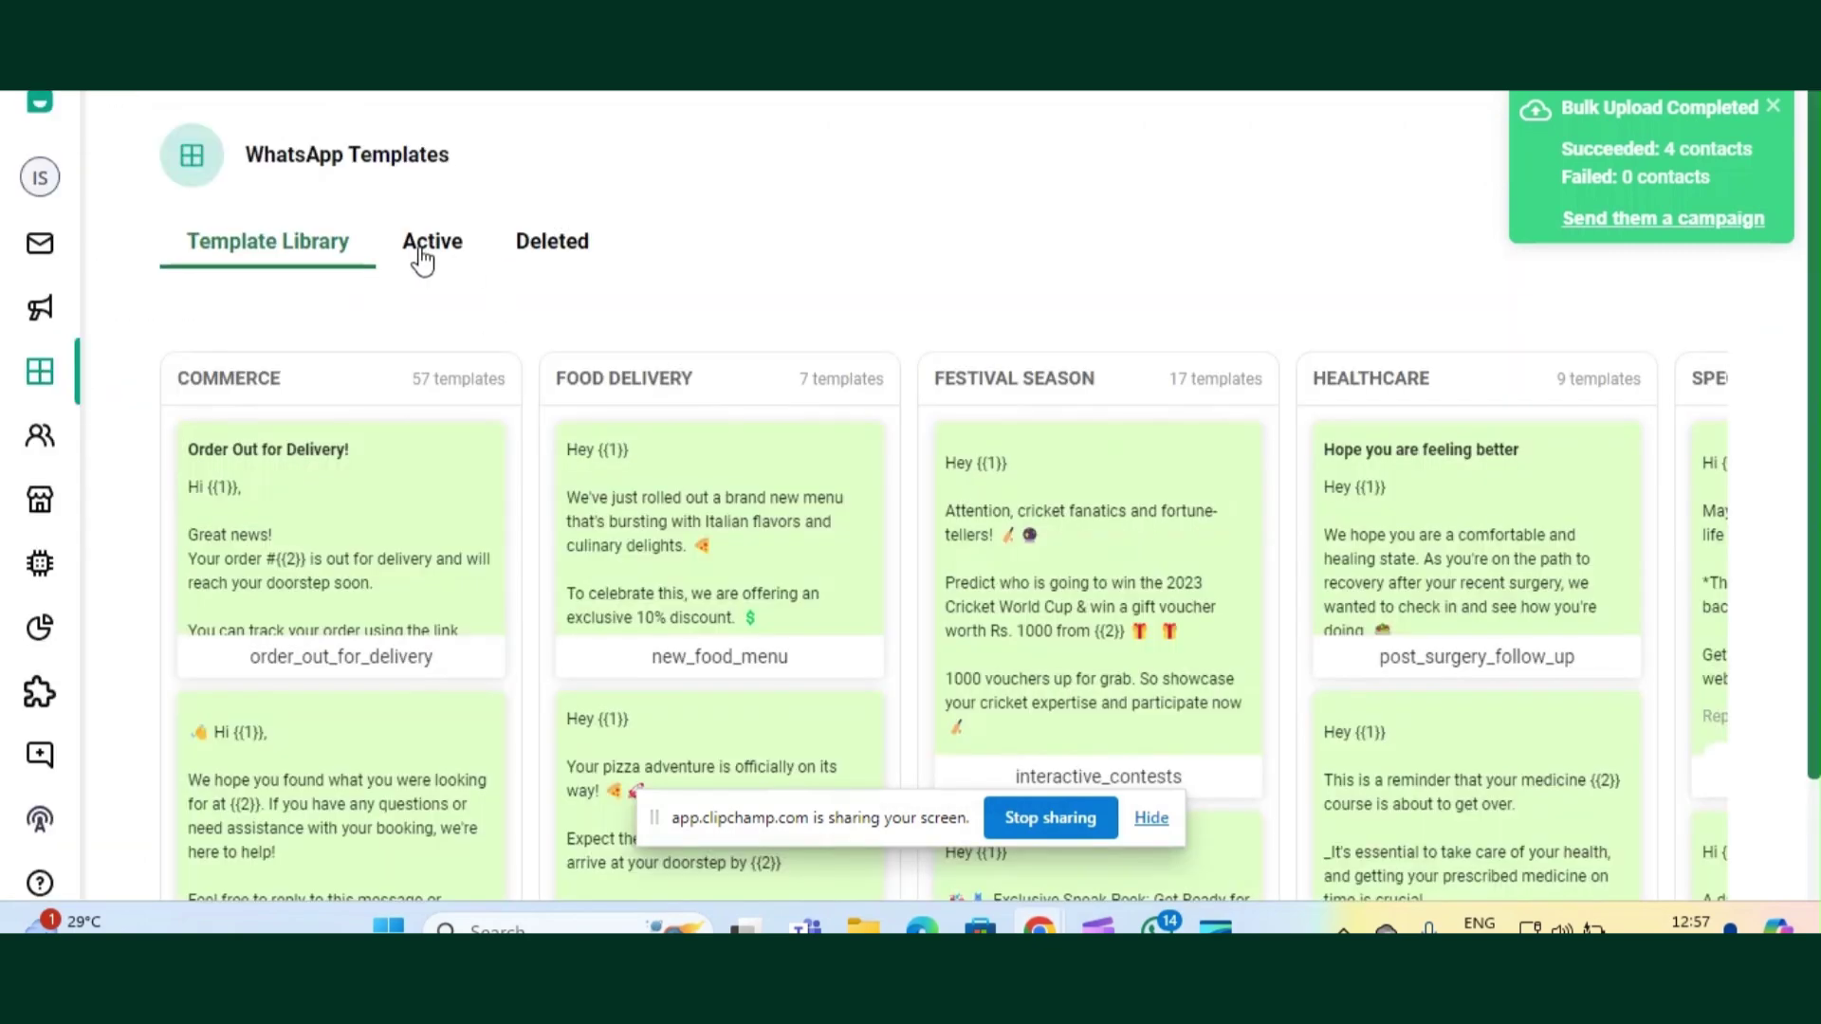
left_click(422, 260)
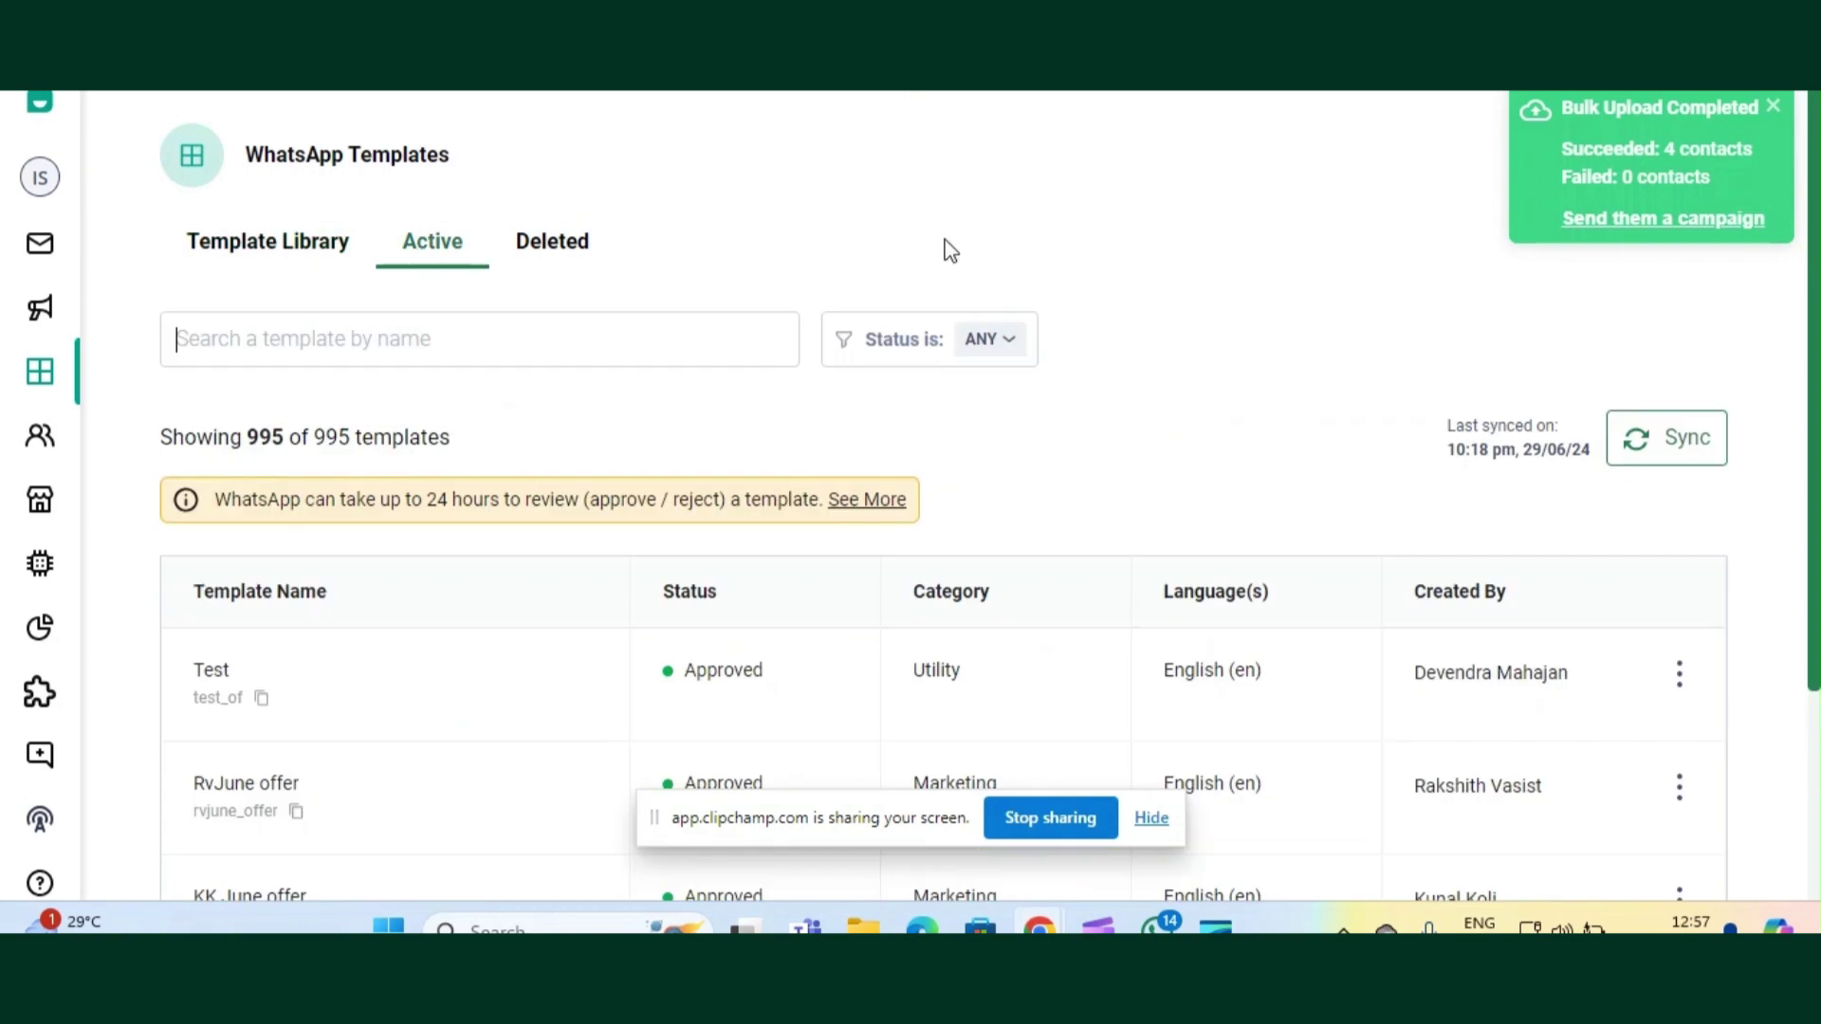
left_click(1773, 112)
left_click(1601, 163)
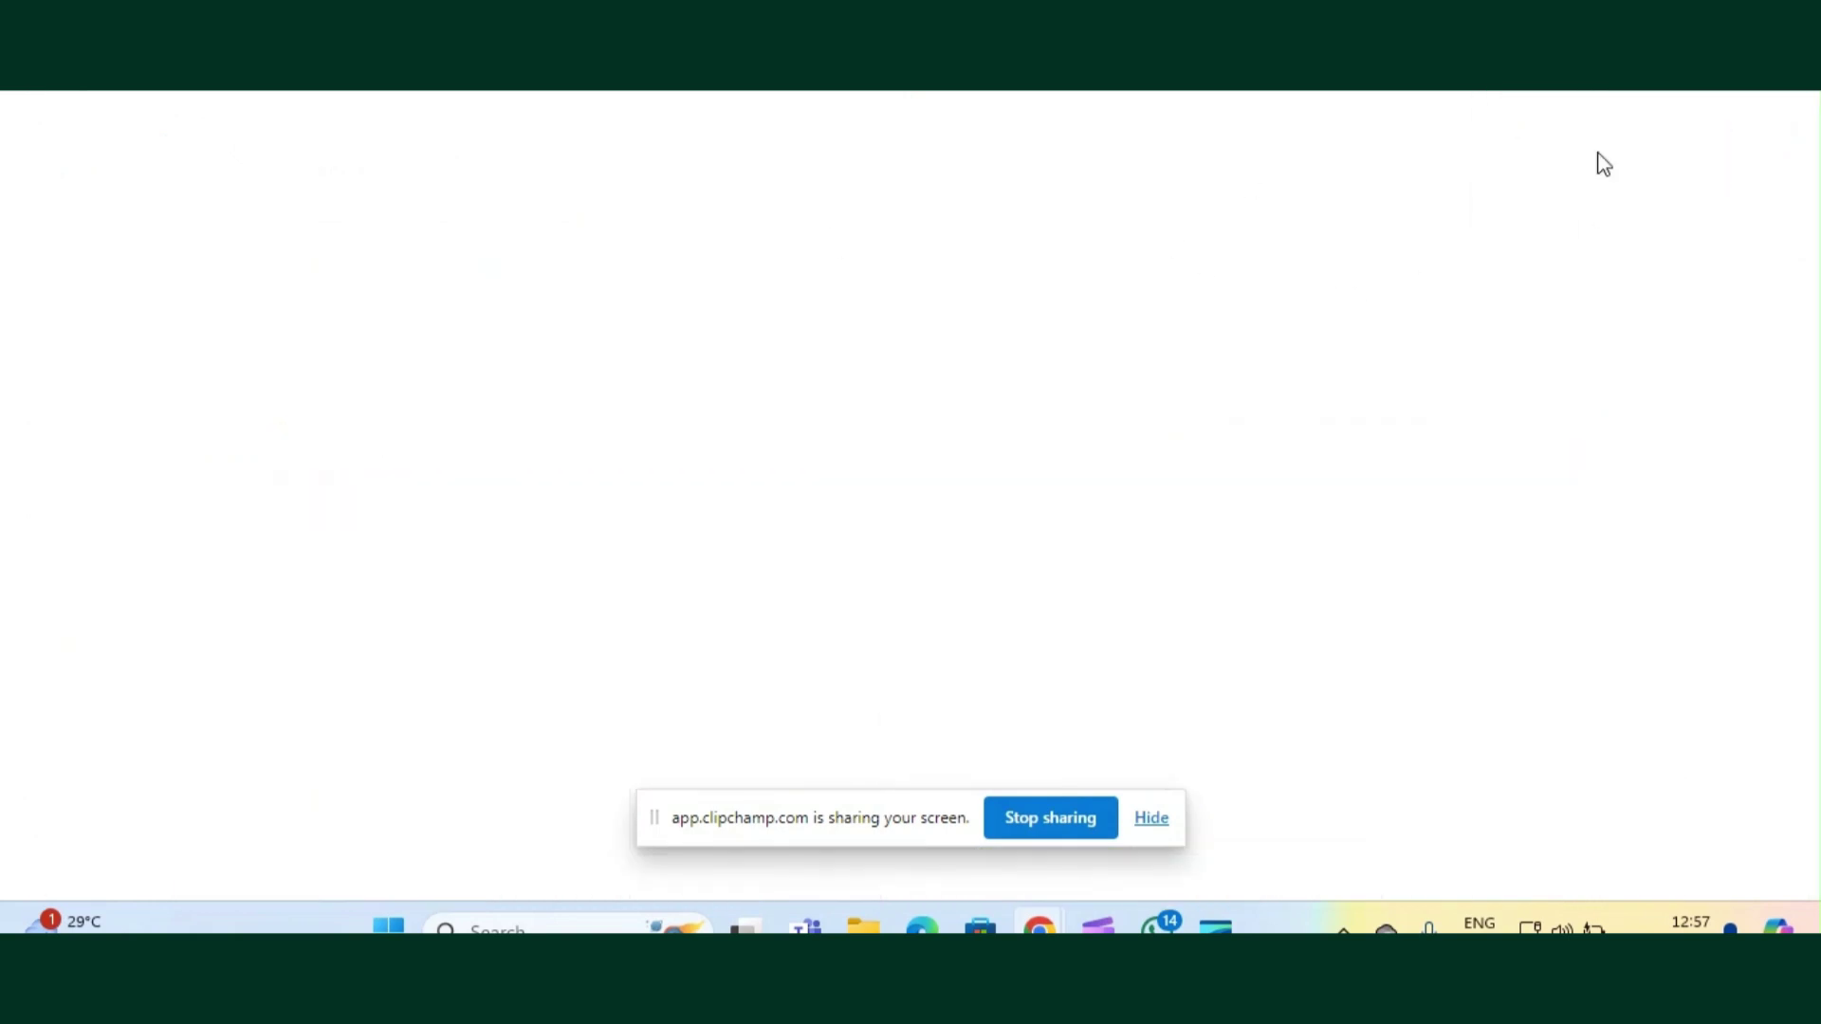
- Name the template Doremon Test and set its category to Marketing, keeping the button type None
left_click(446, 274)
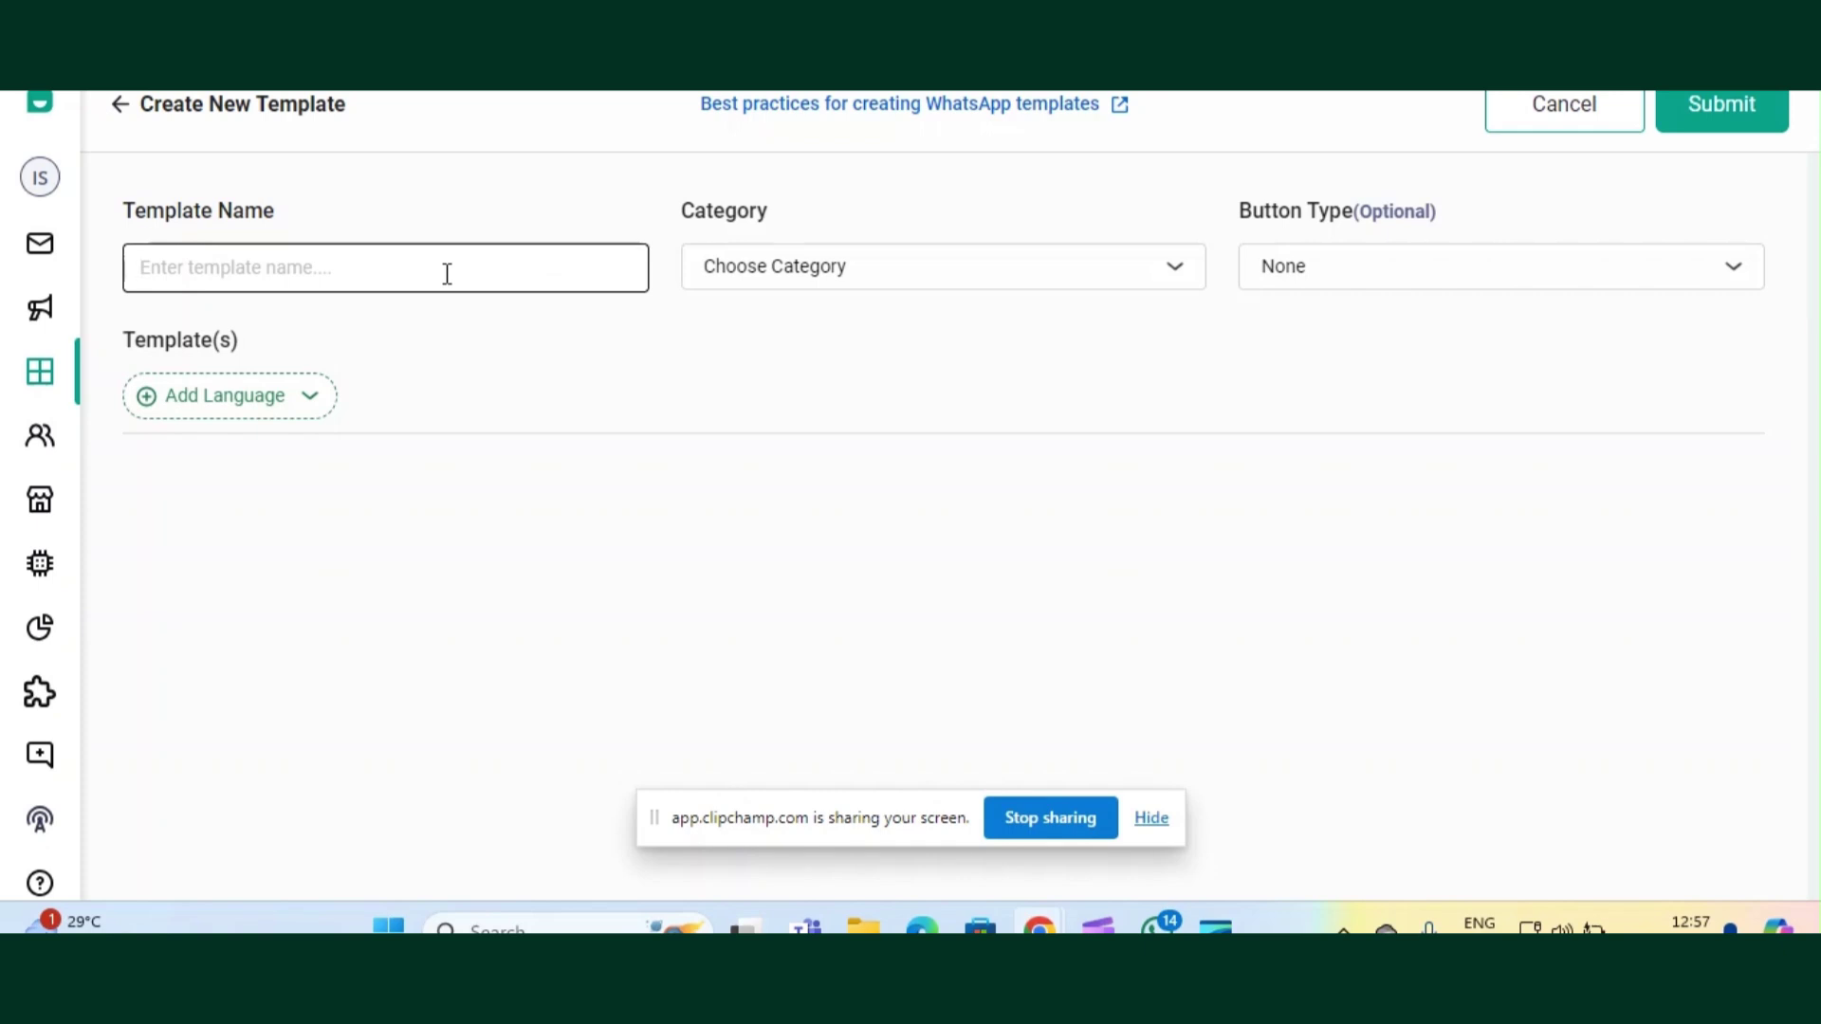
type("Doremon Test")
left_click(841, 272)
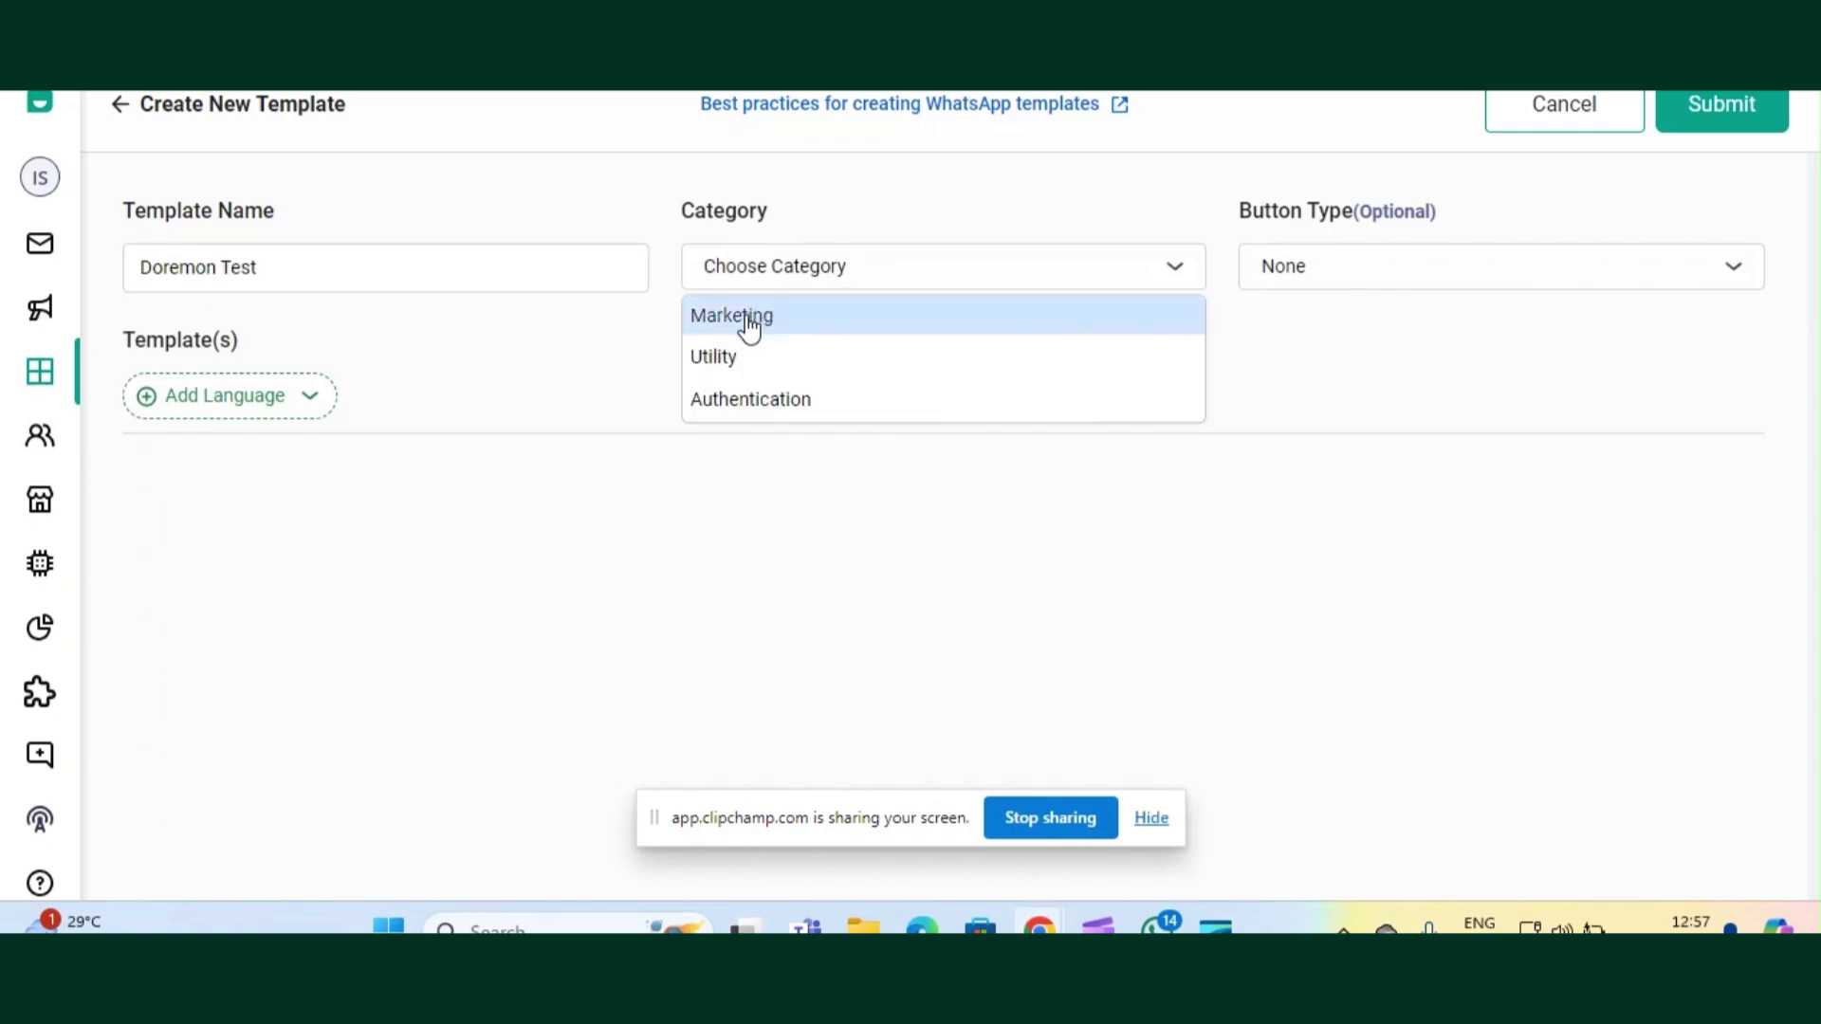
left_click(748, 326)
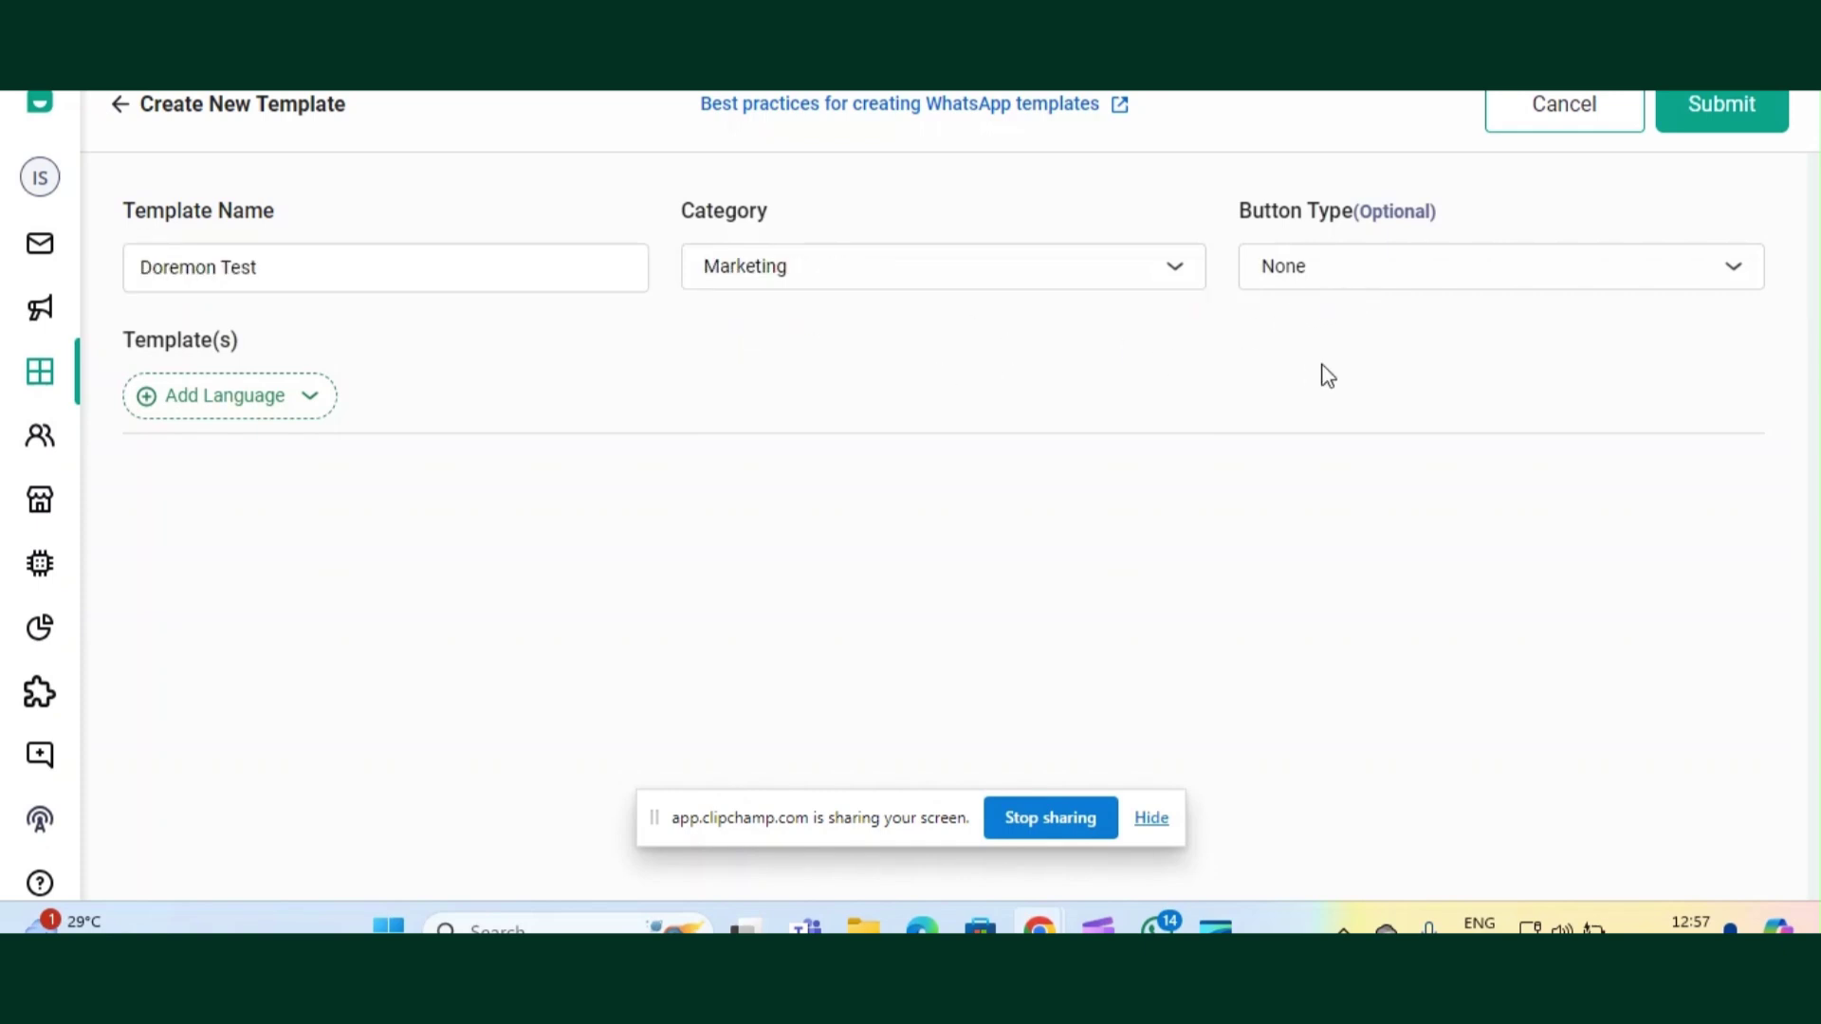
left_click(1340, 264)
- Add English as the template language and set the header type to Image
left_click(246, 409)
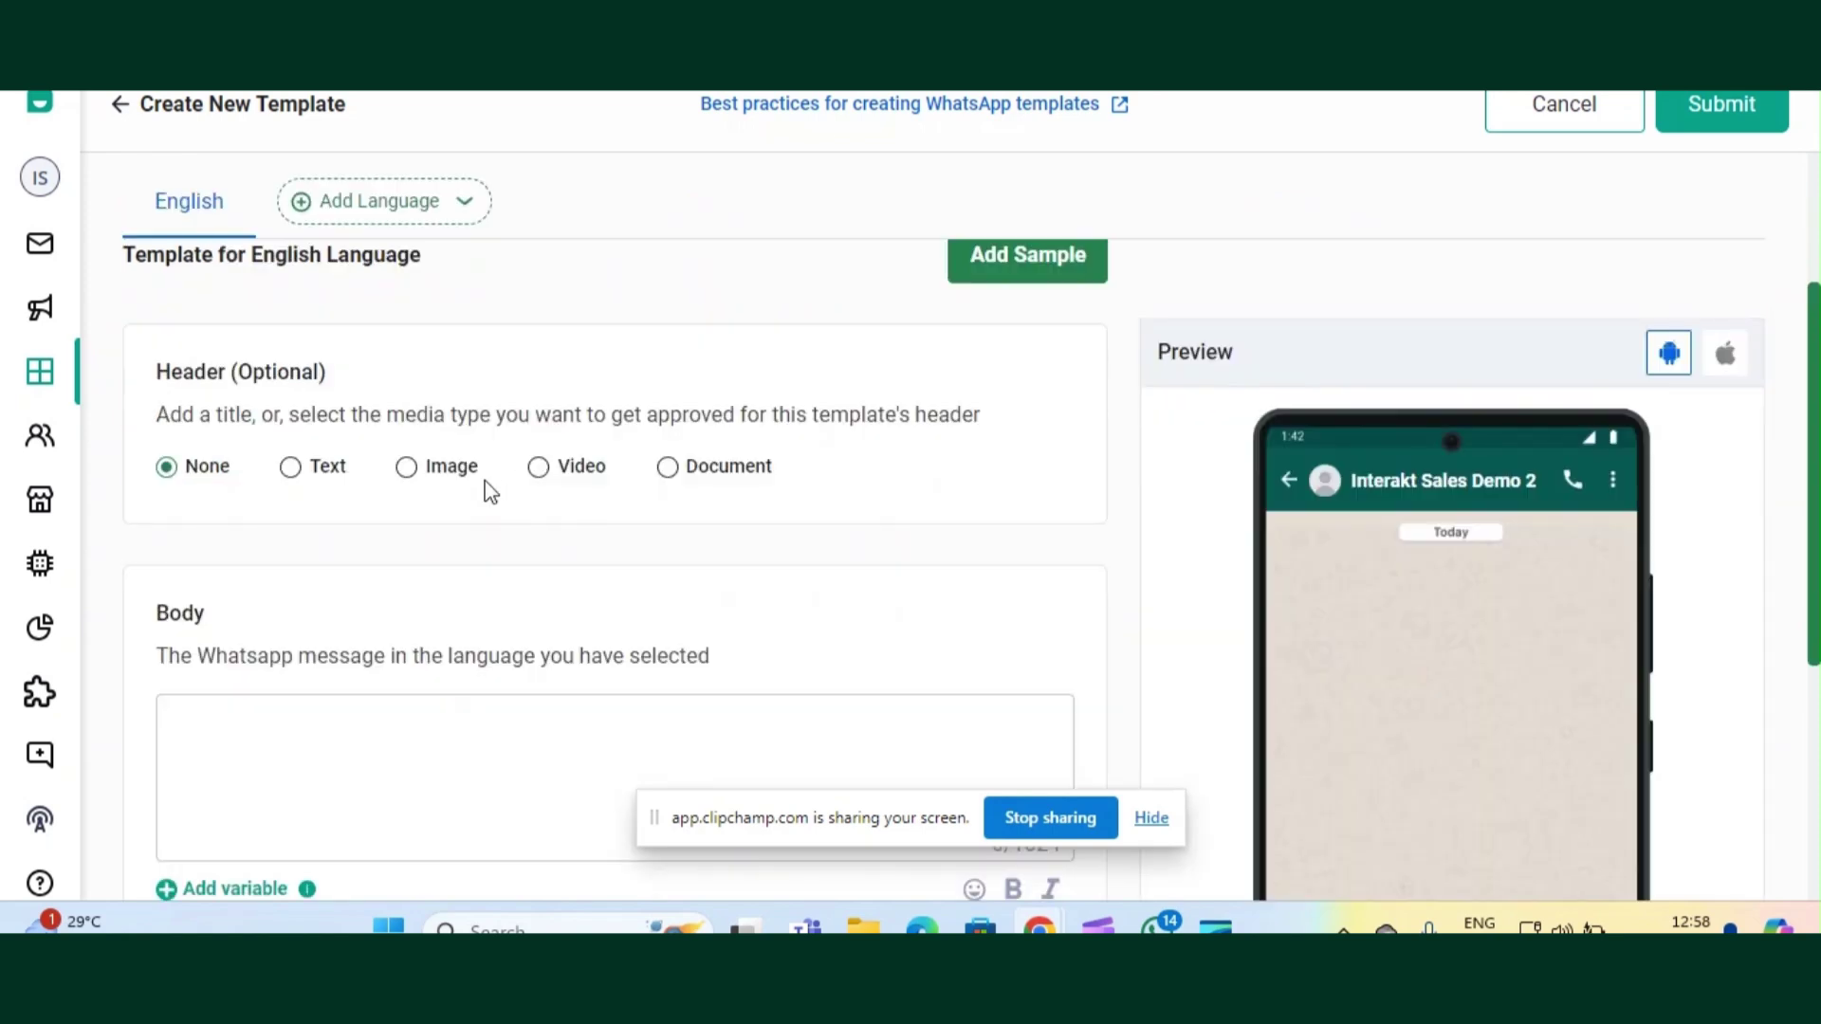
left_click(407, 469)
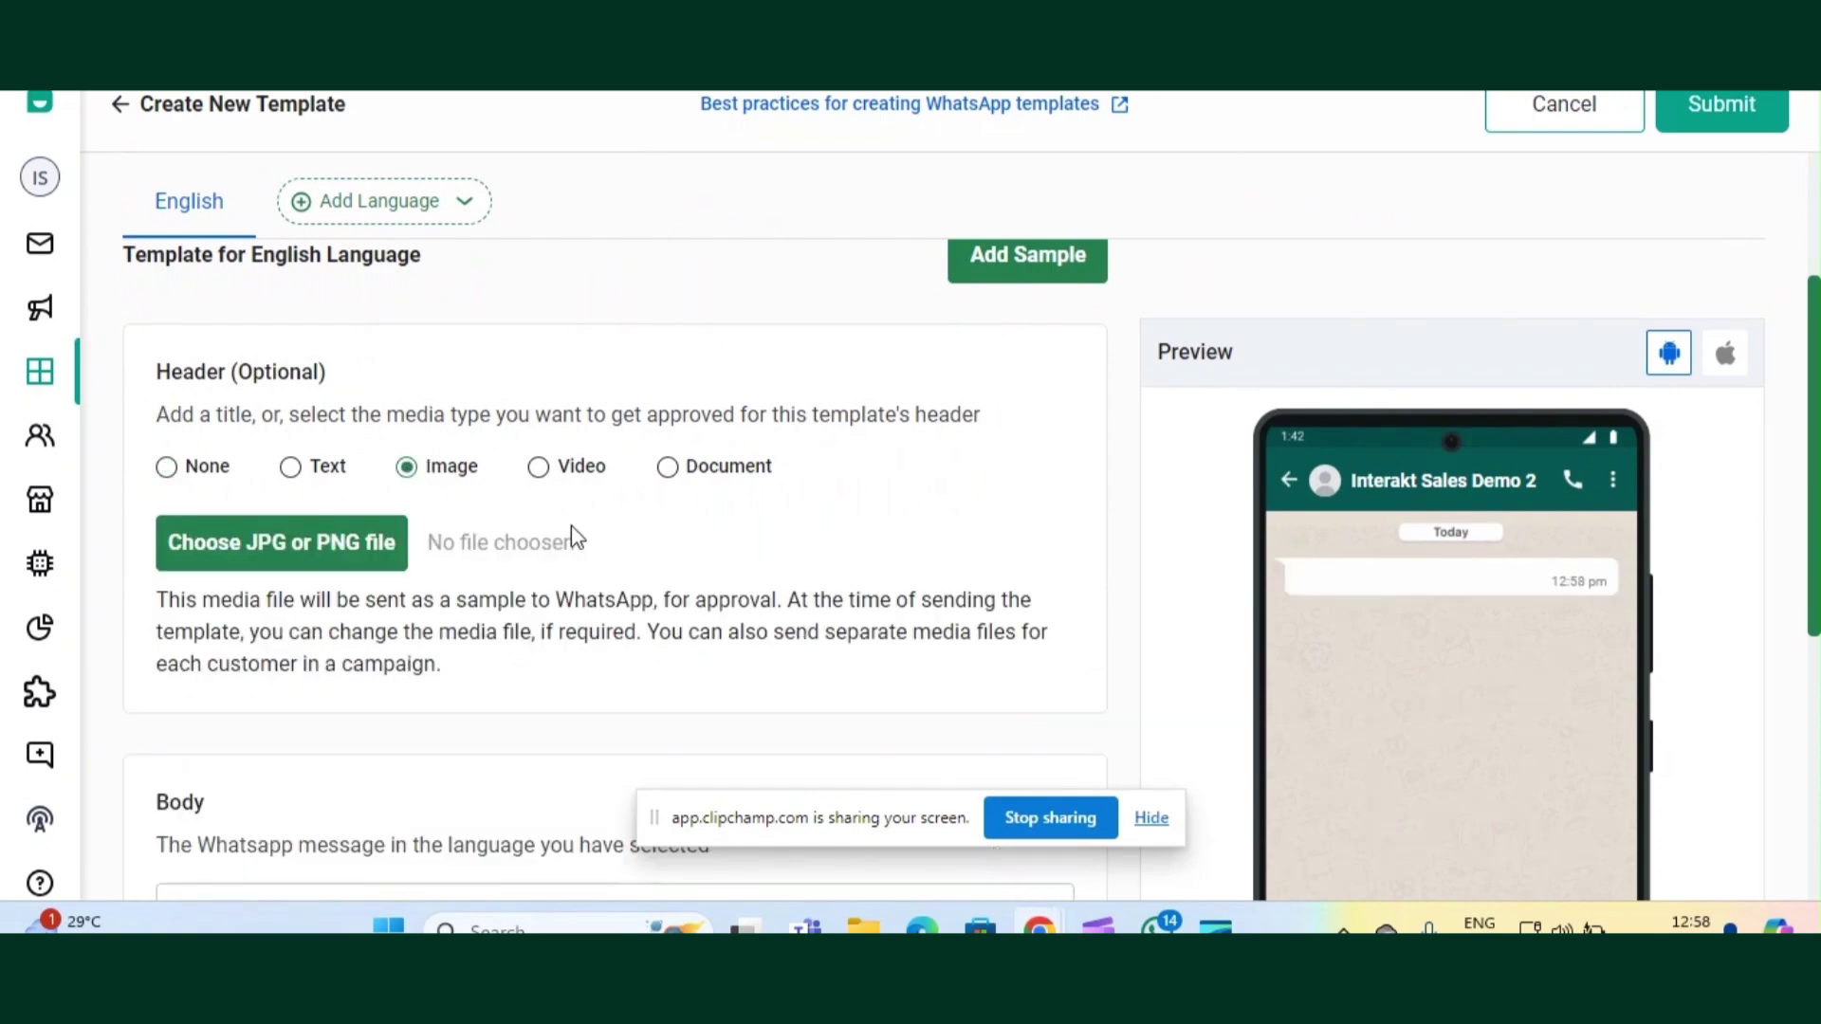
- Copy the "Happy holidays!" message from the Google Docs document into the template body
scroll(572, 528, "down", 4)
left_click(377, 559)
key("alt+Tab")
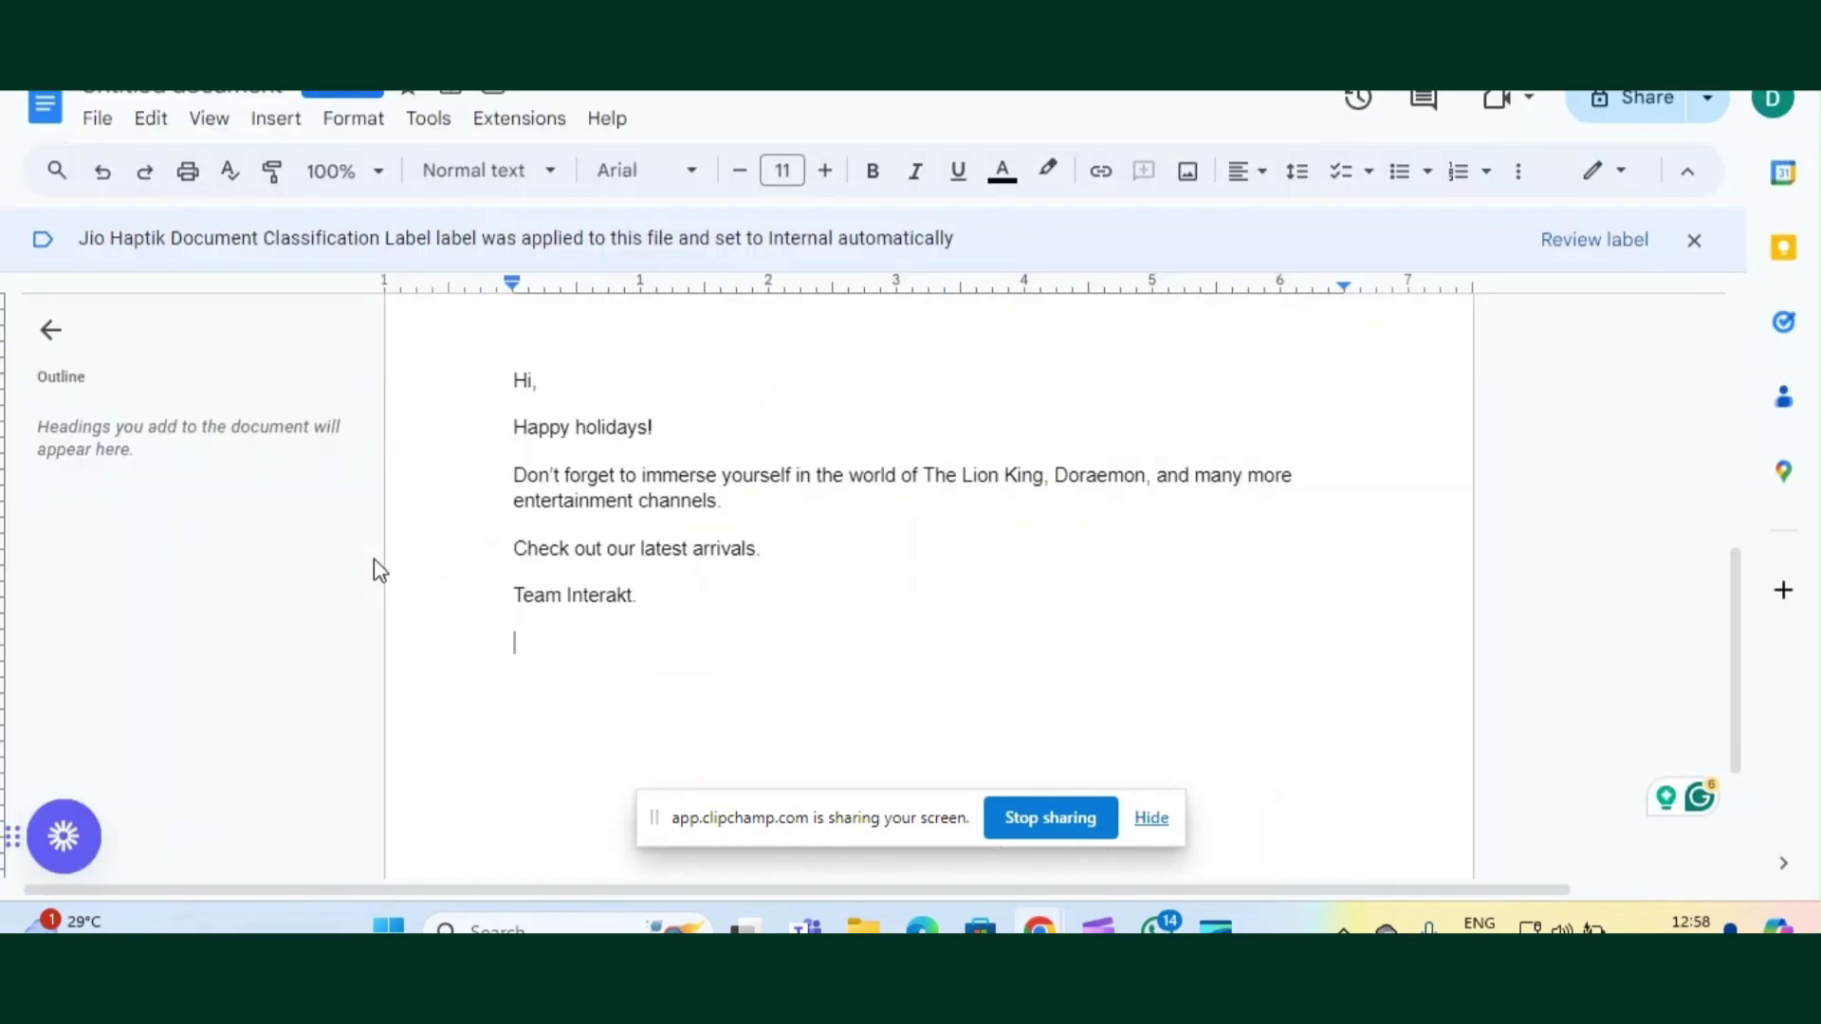
left_click_drag(517, 381, 752, 594)
key("ctrl+c")
key("alt+Tab")
key("ctrl+v")
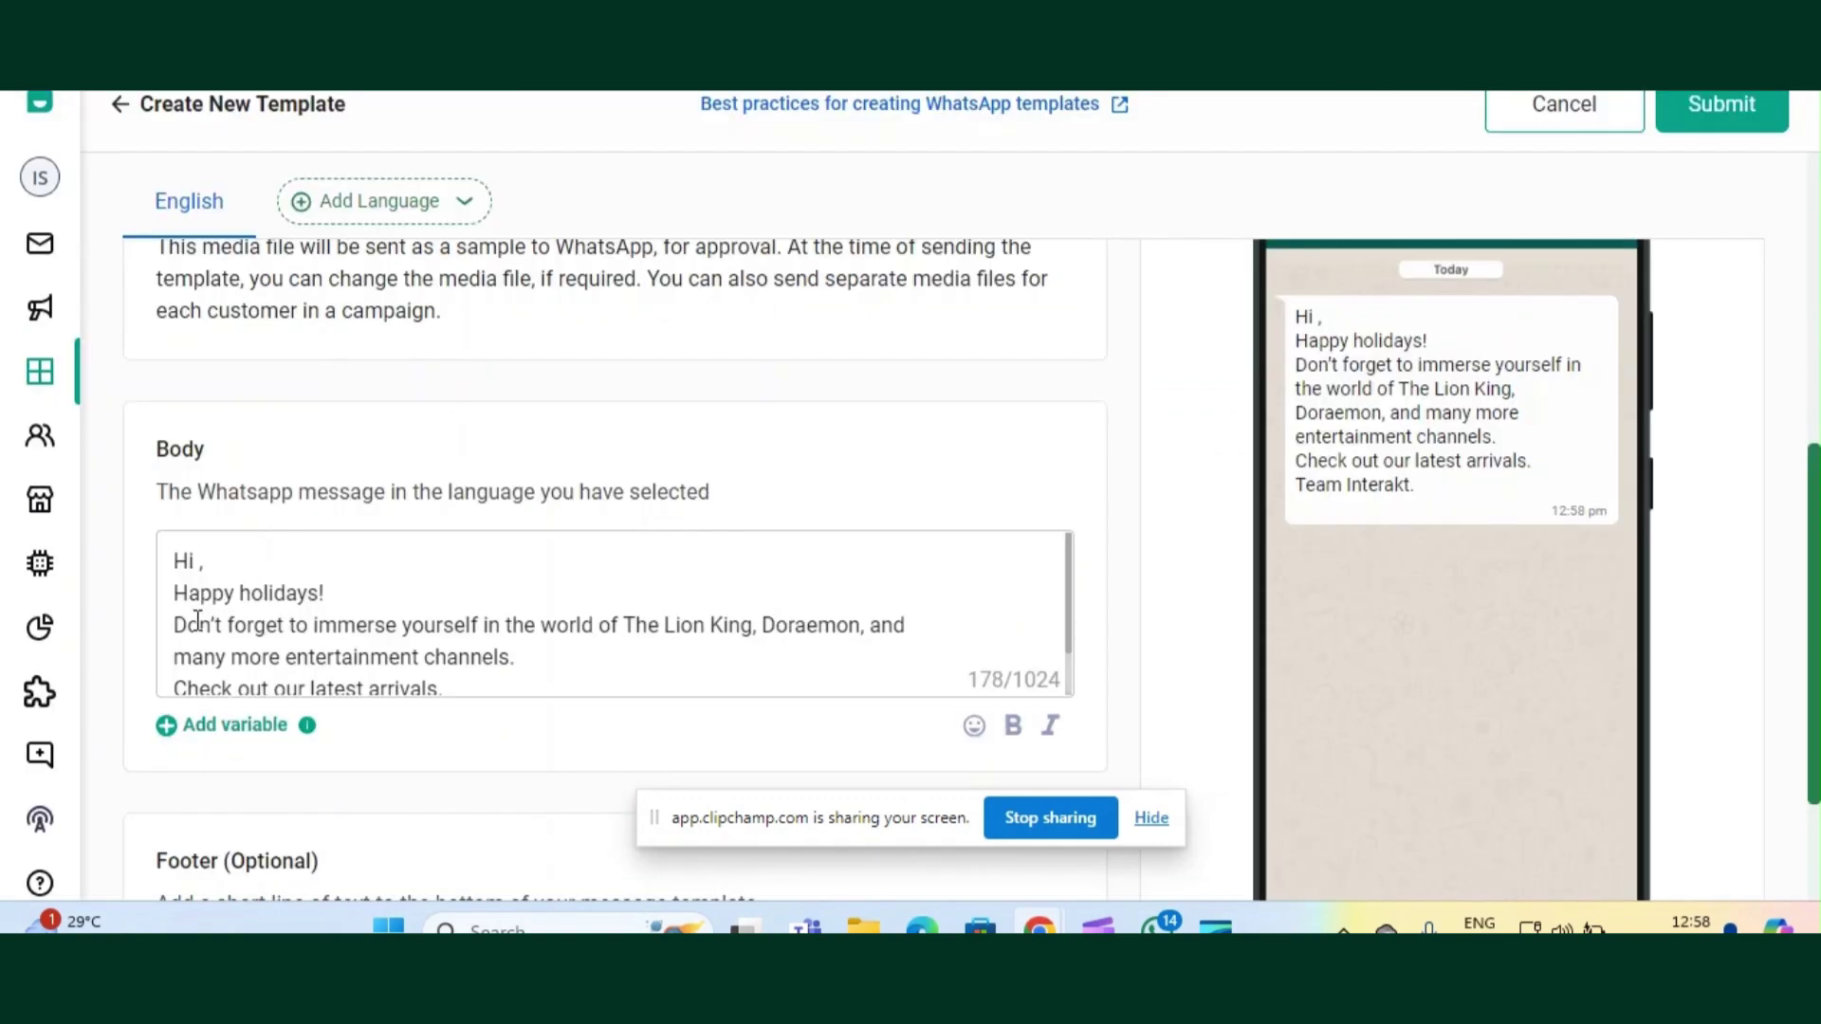
- Insert the variable {{1}} after "Hi" in the template body, directly before the comma
left_click(203, 567)
left_click(190, 728)
key("BackSpace")
- Add Cartoon4.jpg as the sample image for the header and submit the template
scroll(611, 413, "down", 1)
scroll(1016, 472, "up", 6)
left_click(1018, 469)
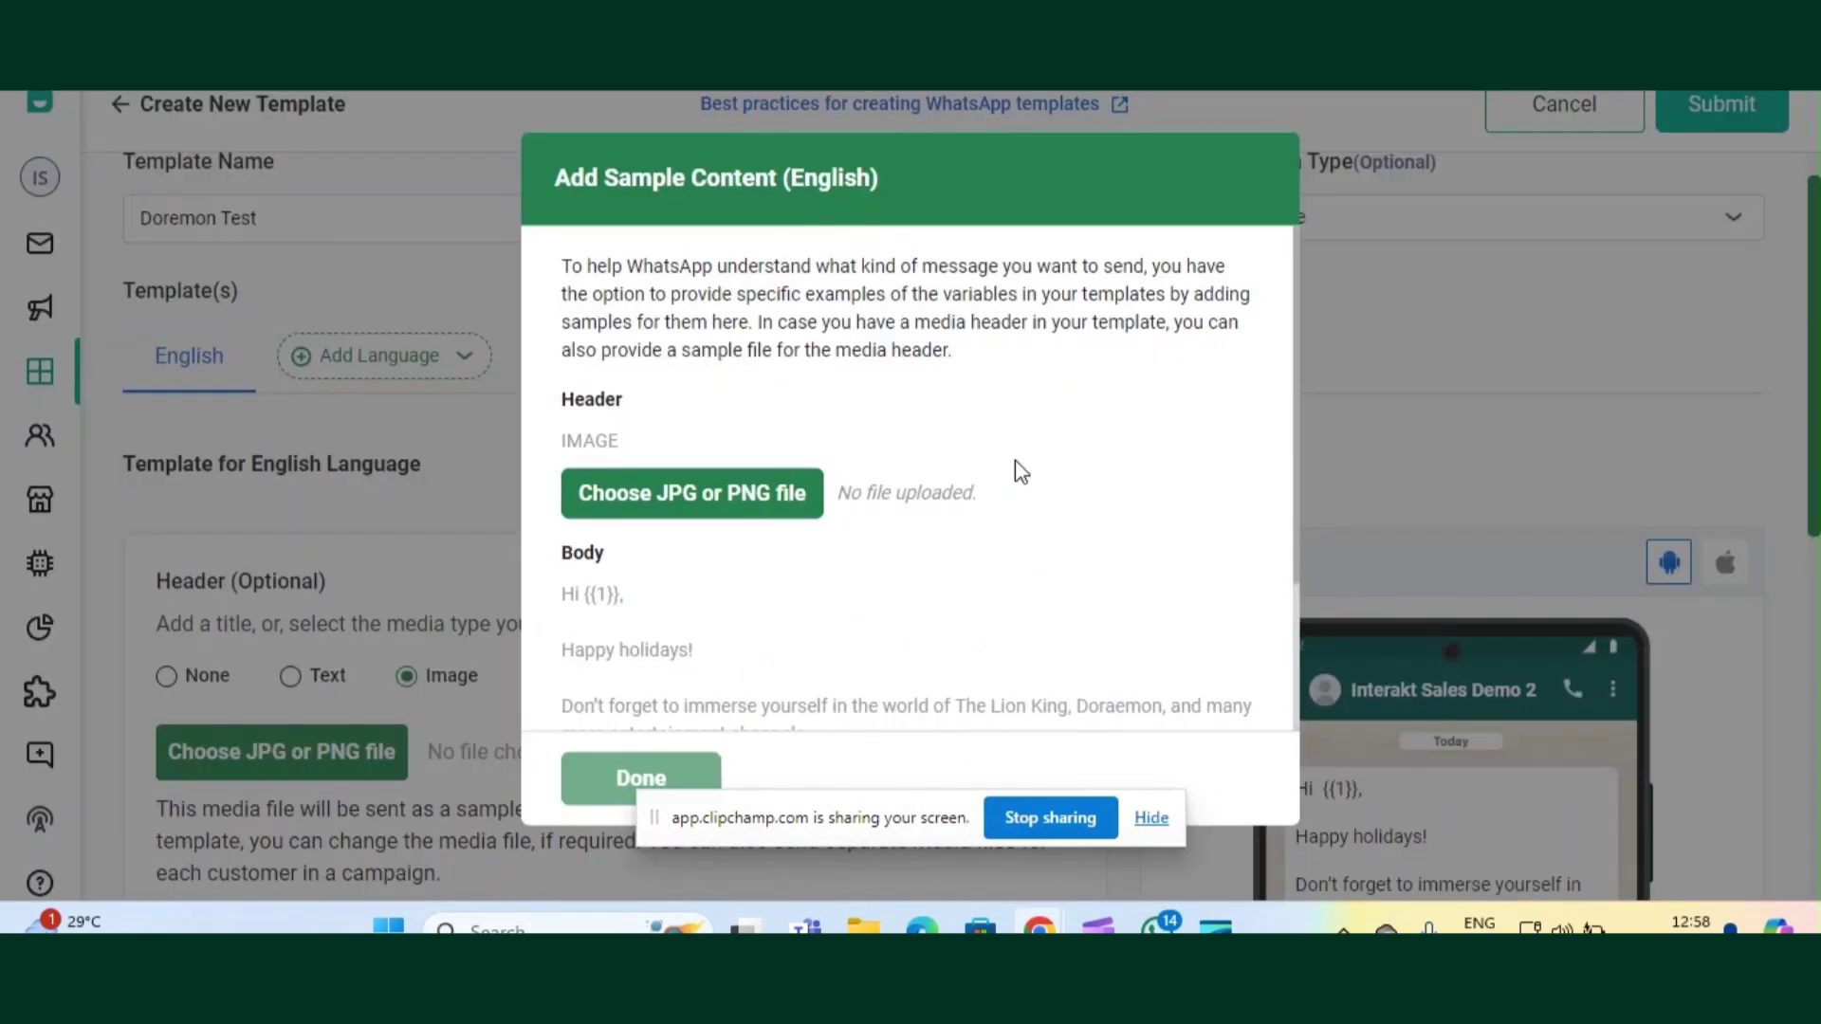
left_click(685, 495)
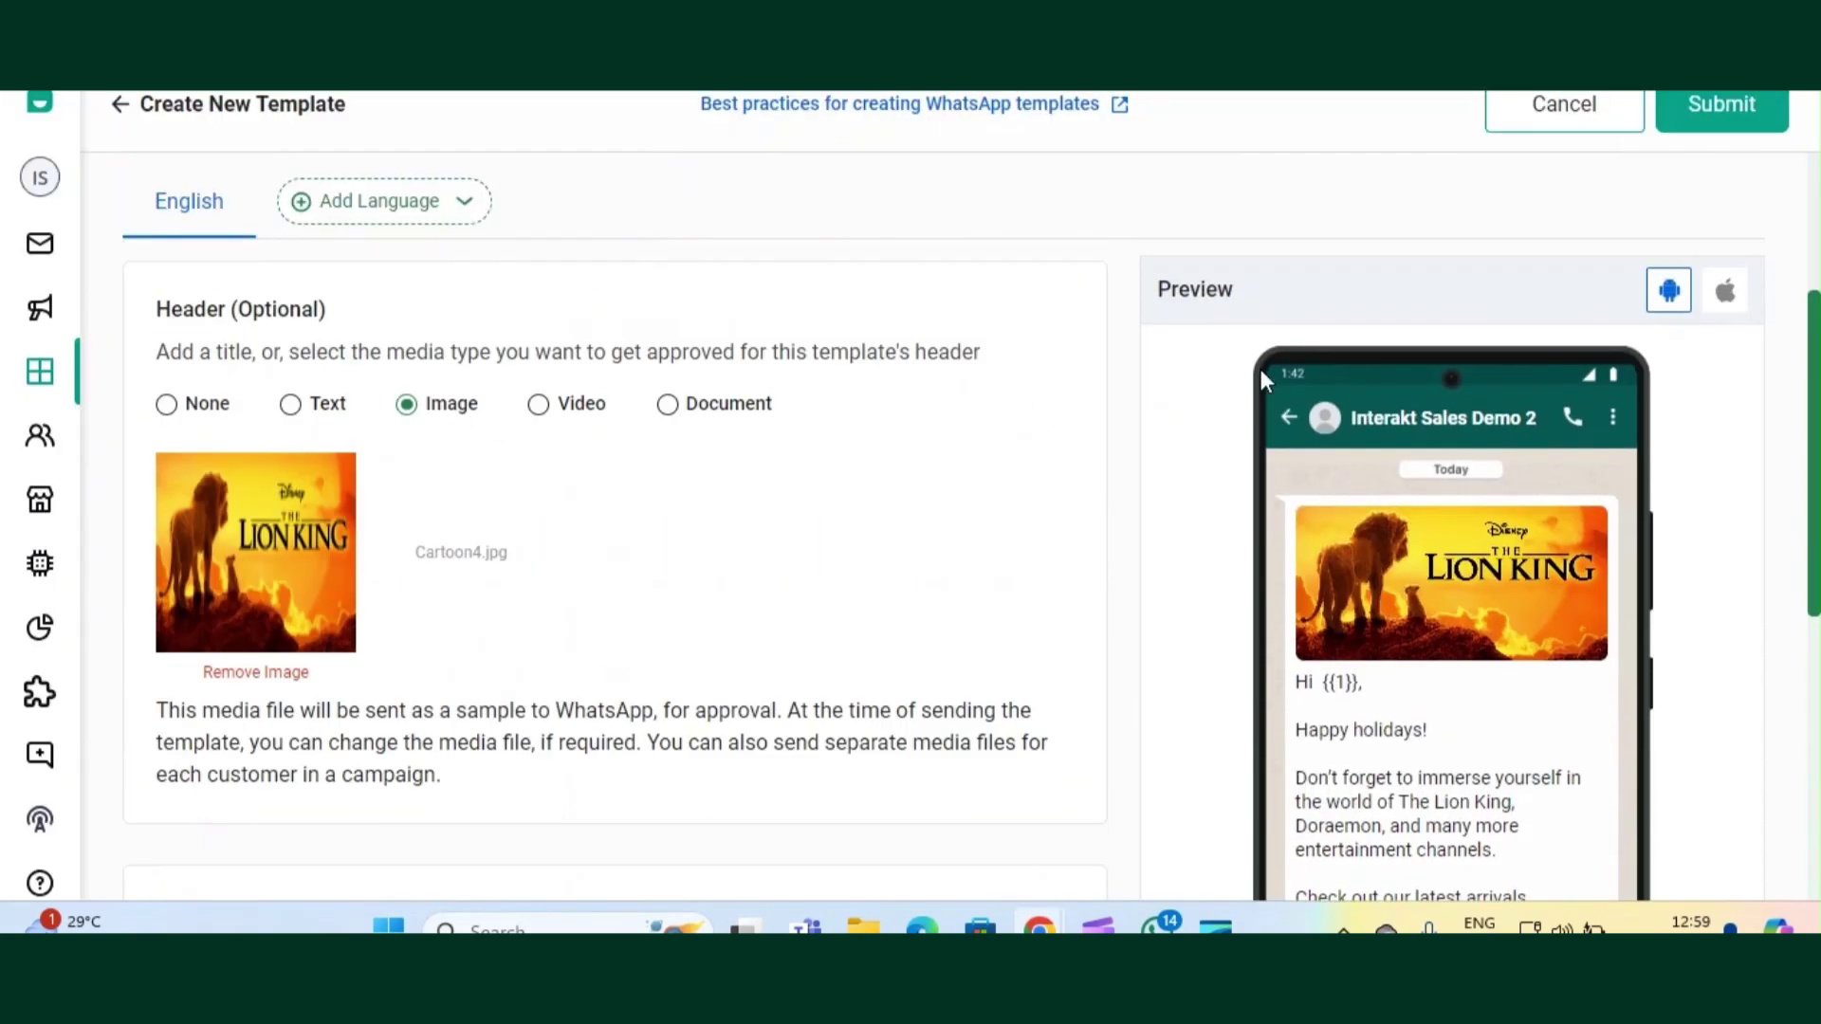
scroll(1260, 368, "up", 3)
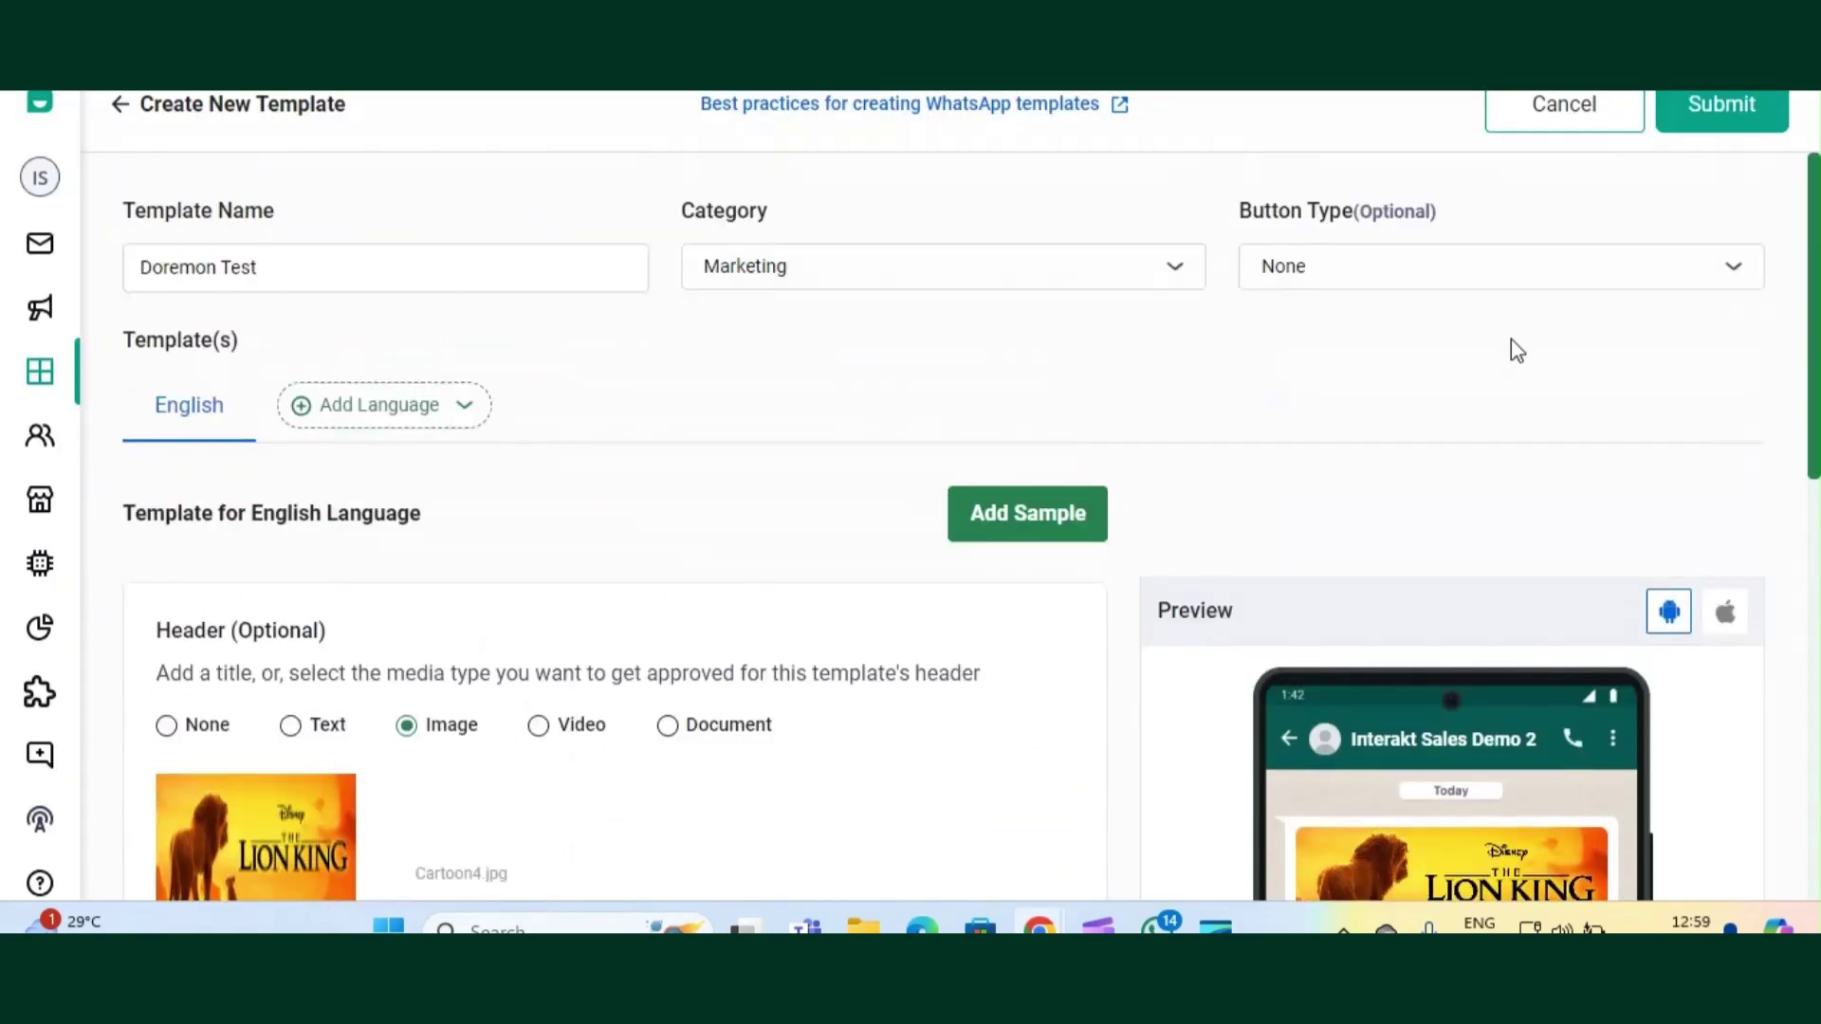
left_click(1726, 113)
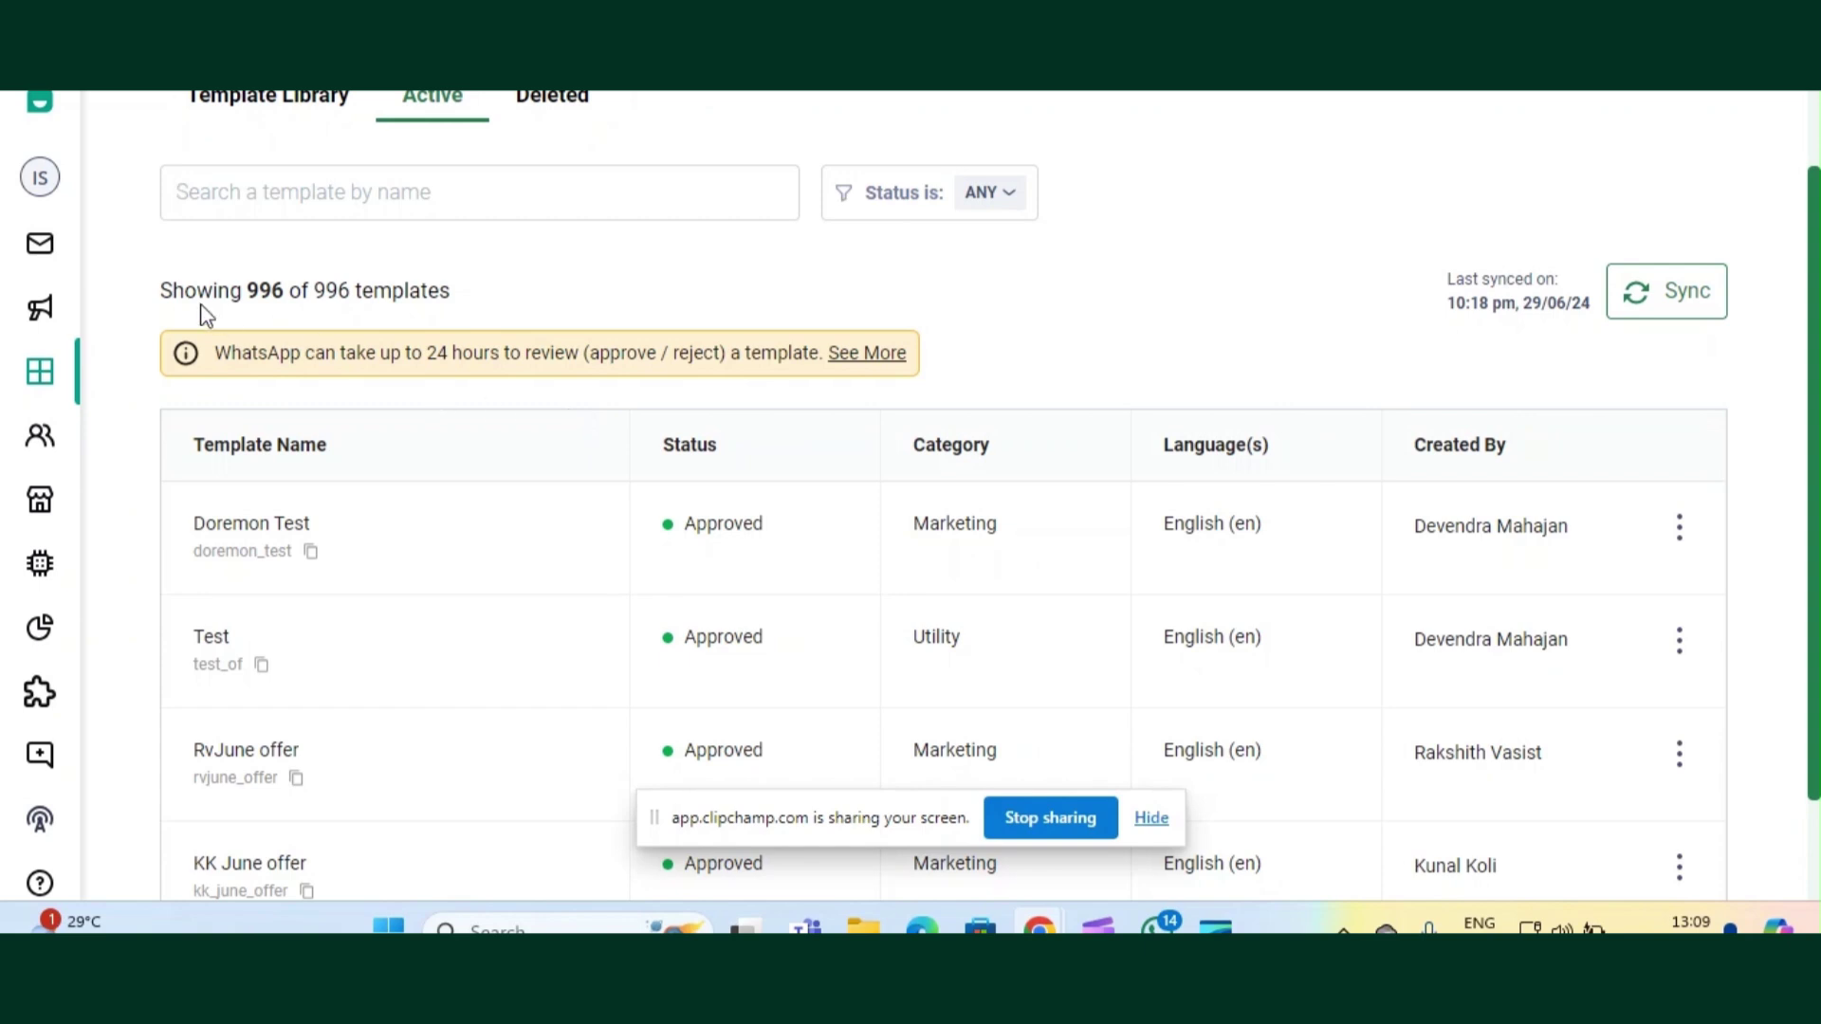
- Create a new notification campaign from scratch and fill in the campaign name
left_click(69, 313)
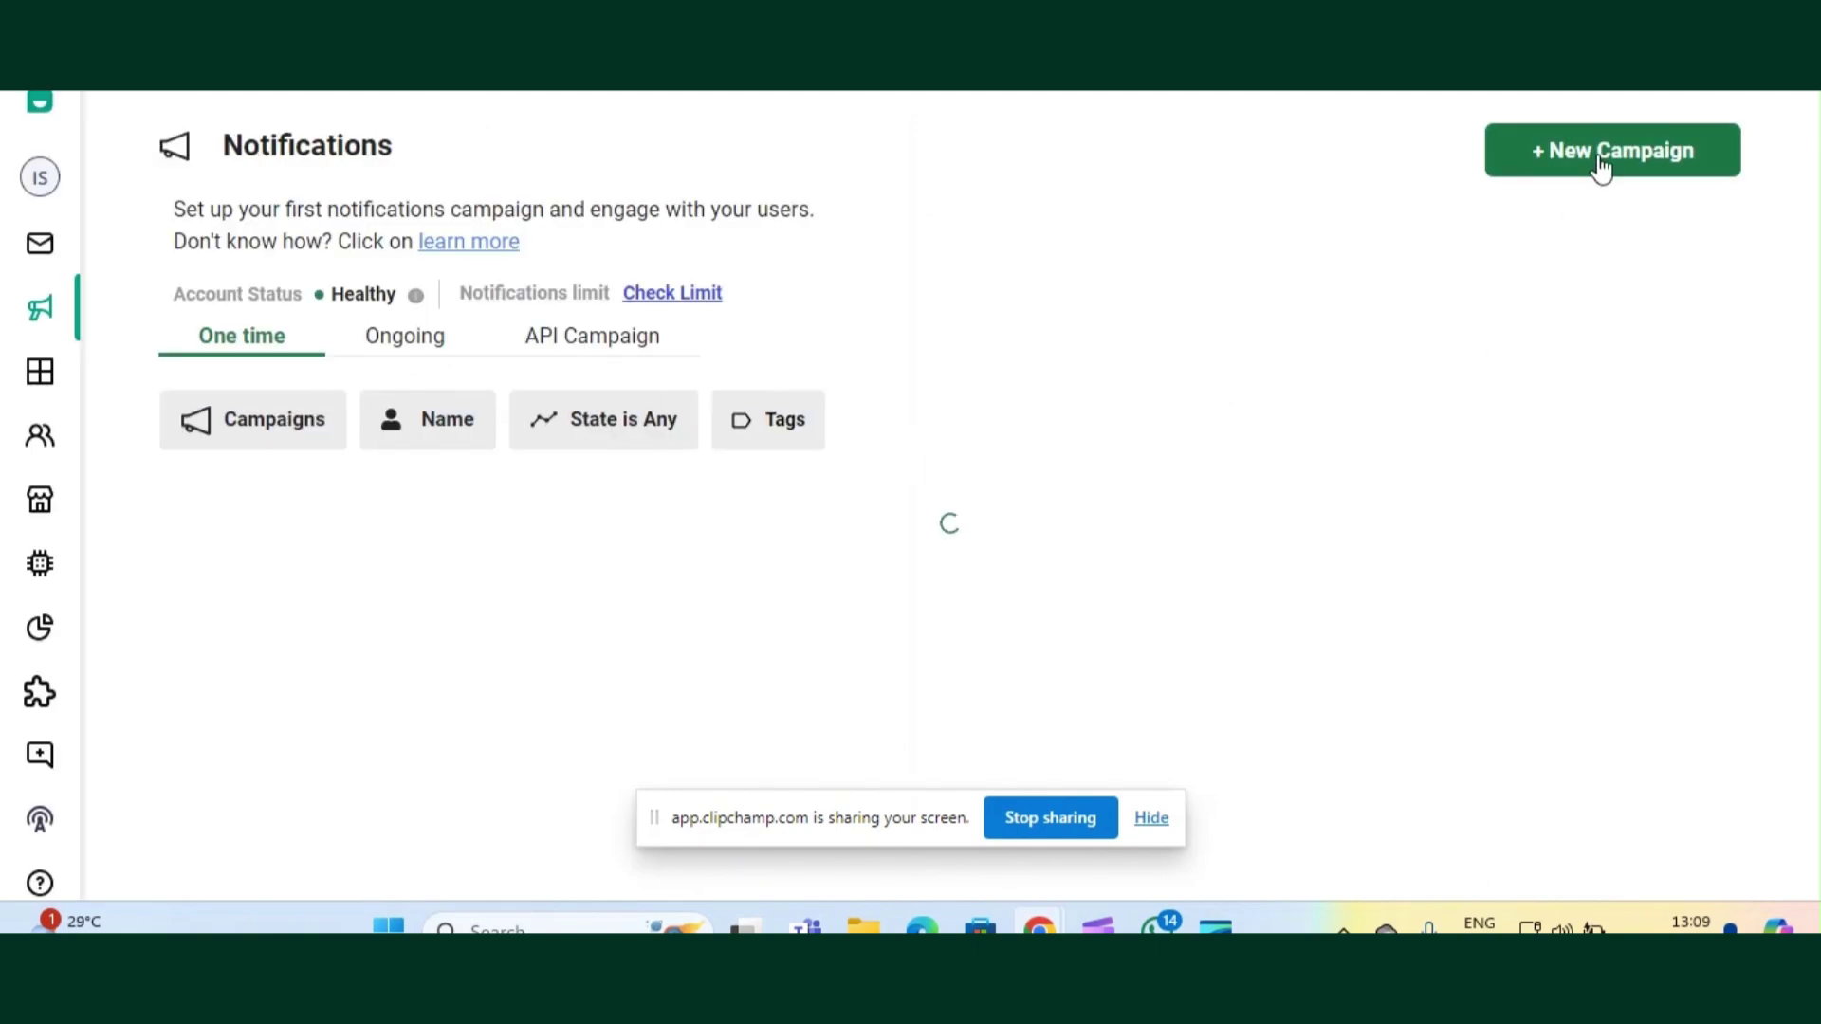
left_click(1600, 167)
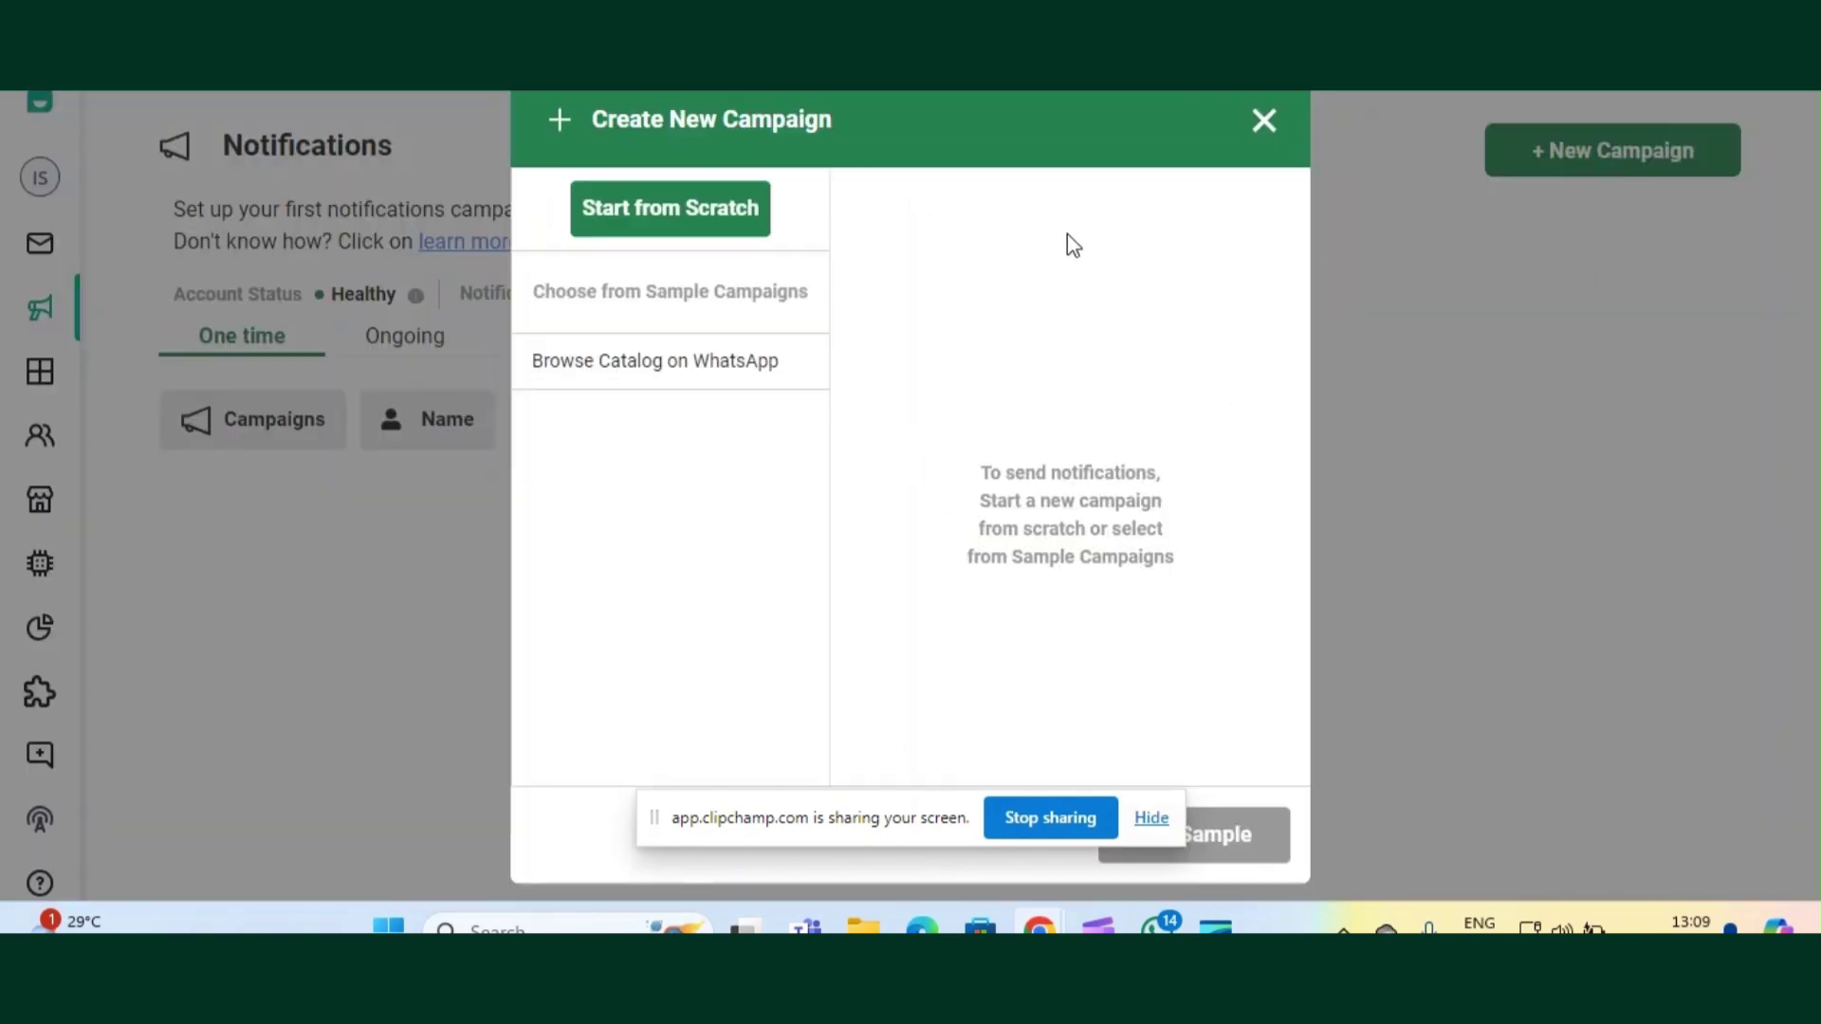
left_click(698, 213)
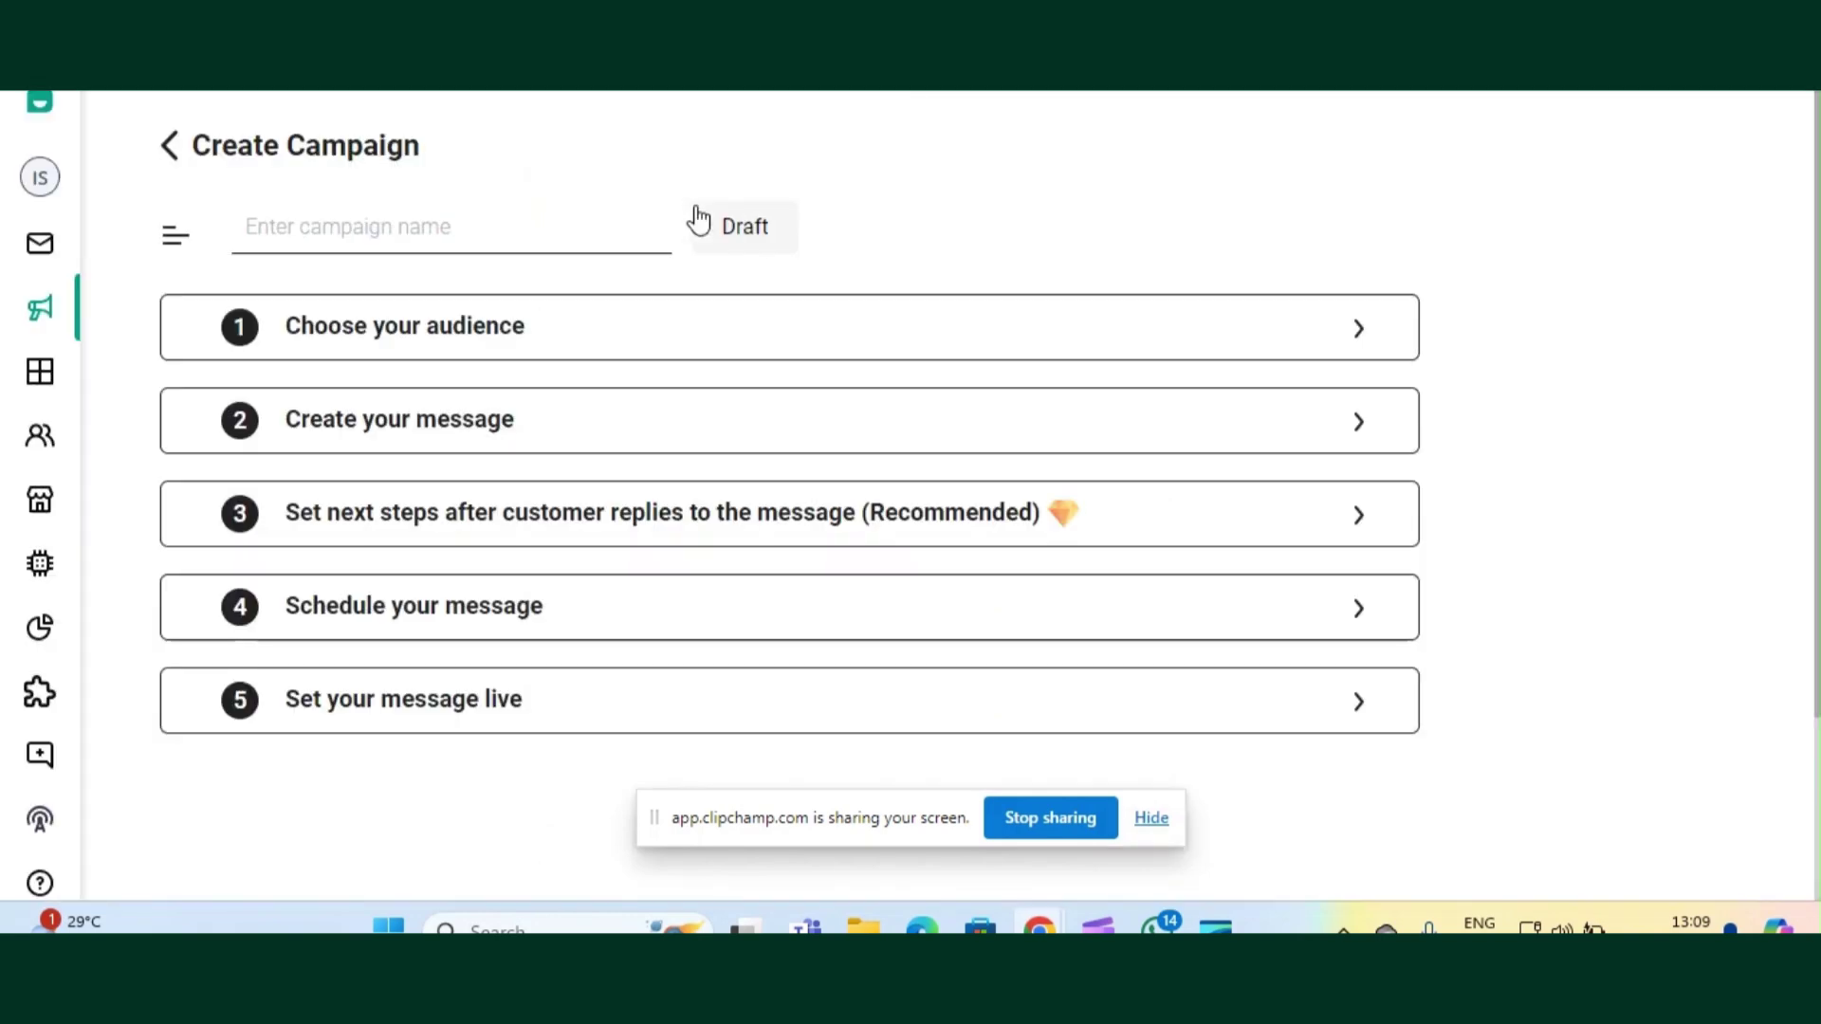
left_click(473, 231)
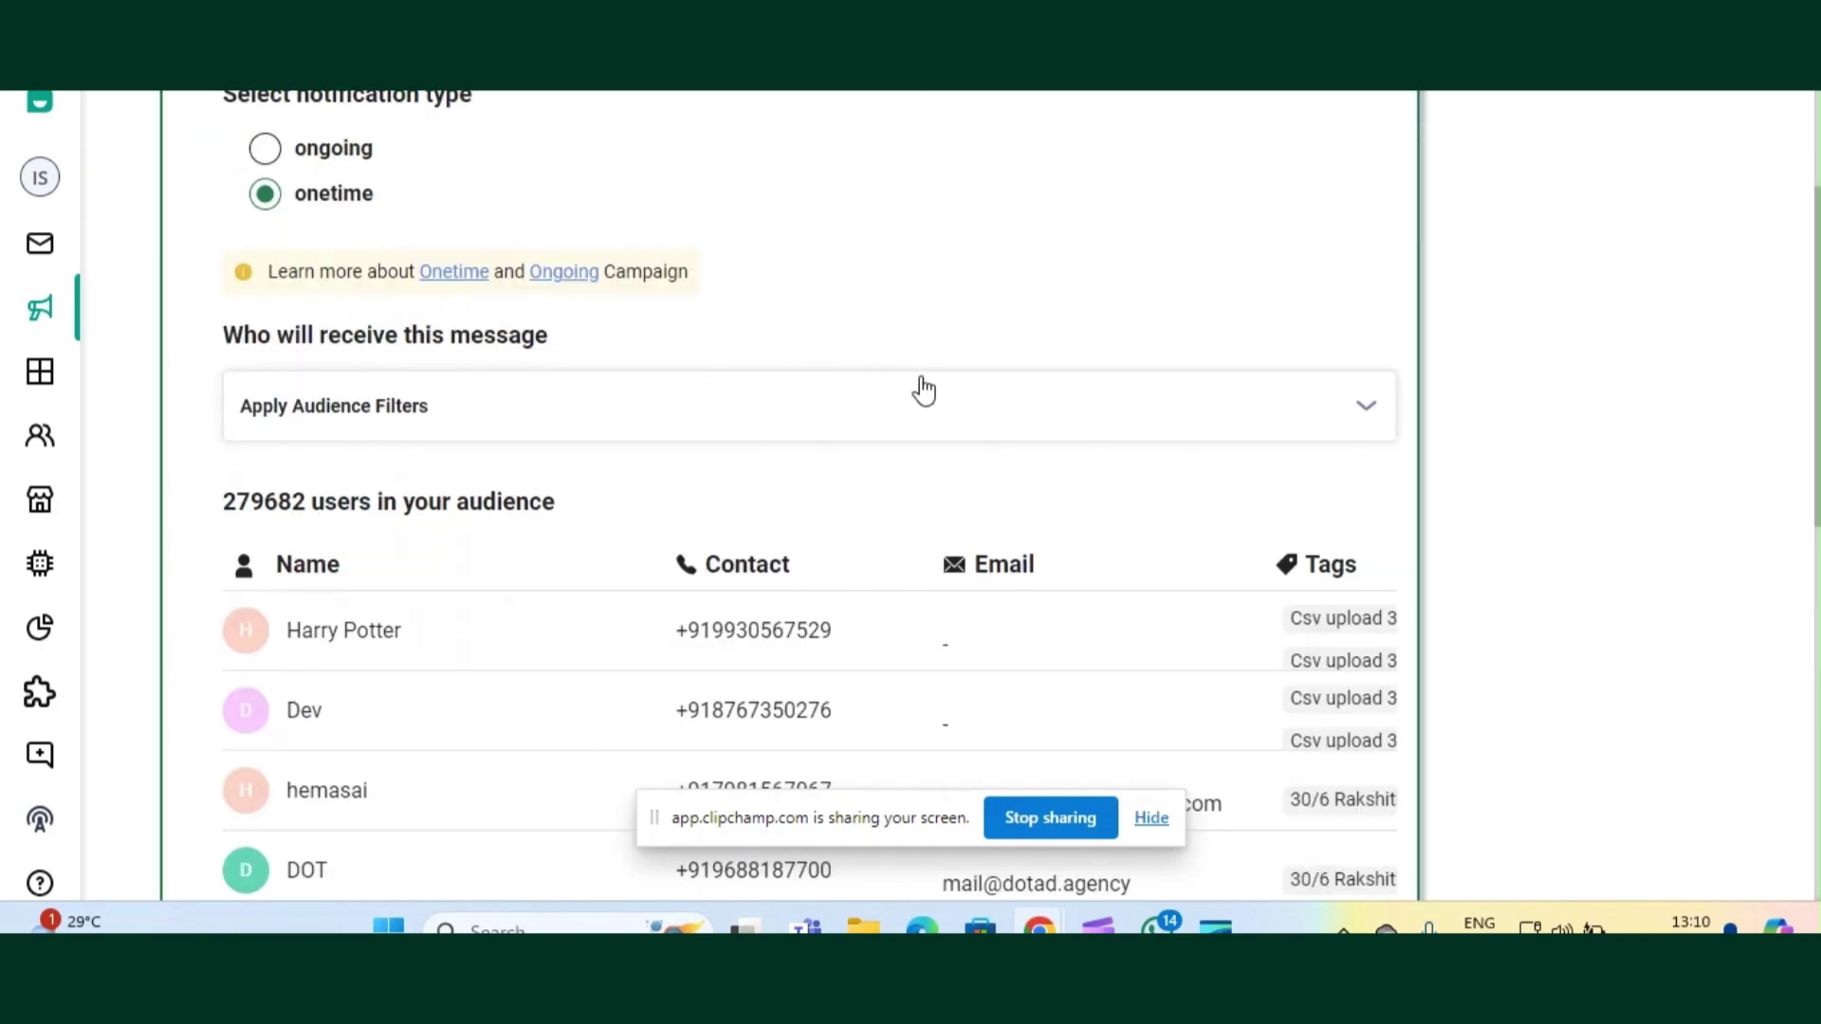
- Filter the one-time campaign's audience down to the customers from the CSV upload and apply the filters
left_click(932, 401)
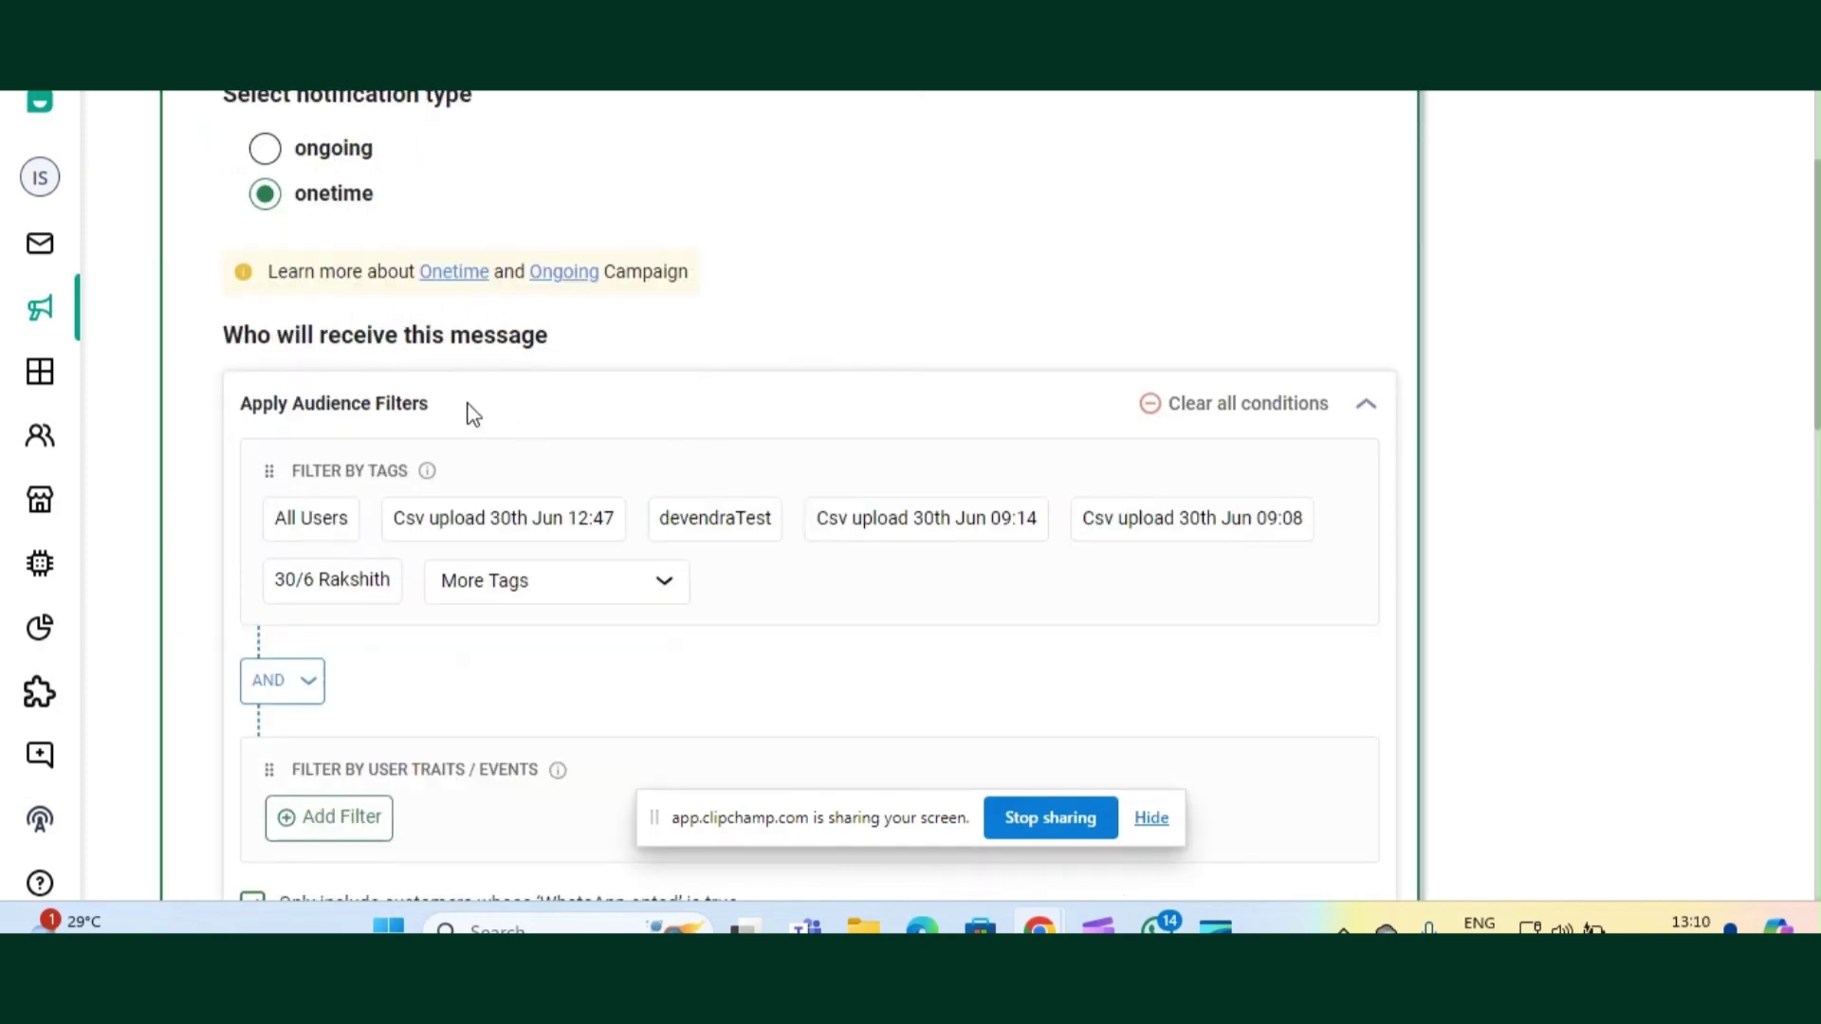
scroll(473, 414, "down", 1)
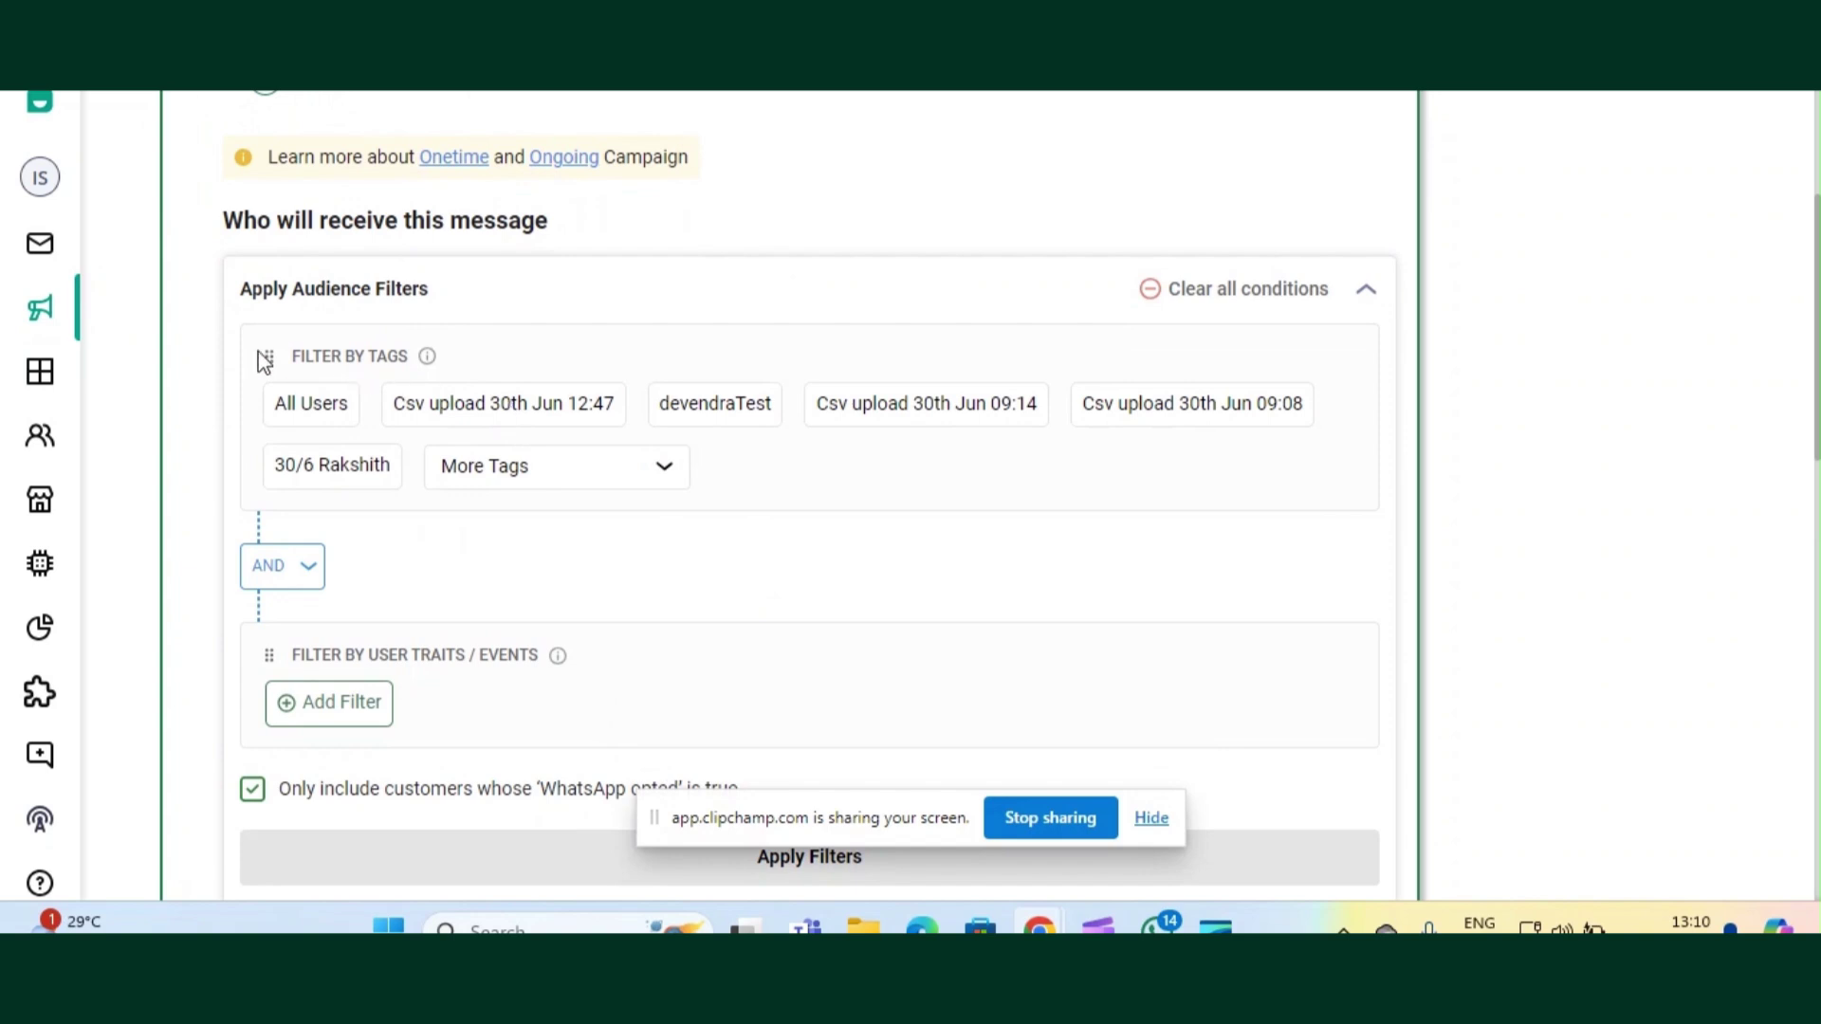
scroll(724, 507, "down", 3)
left_click(817, 484)
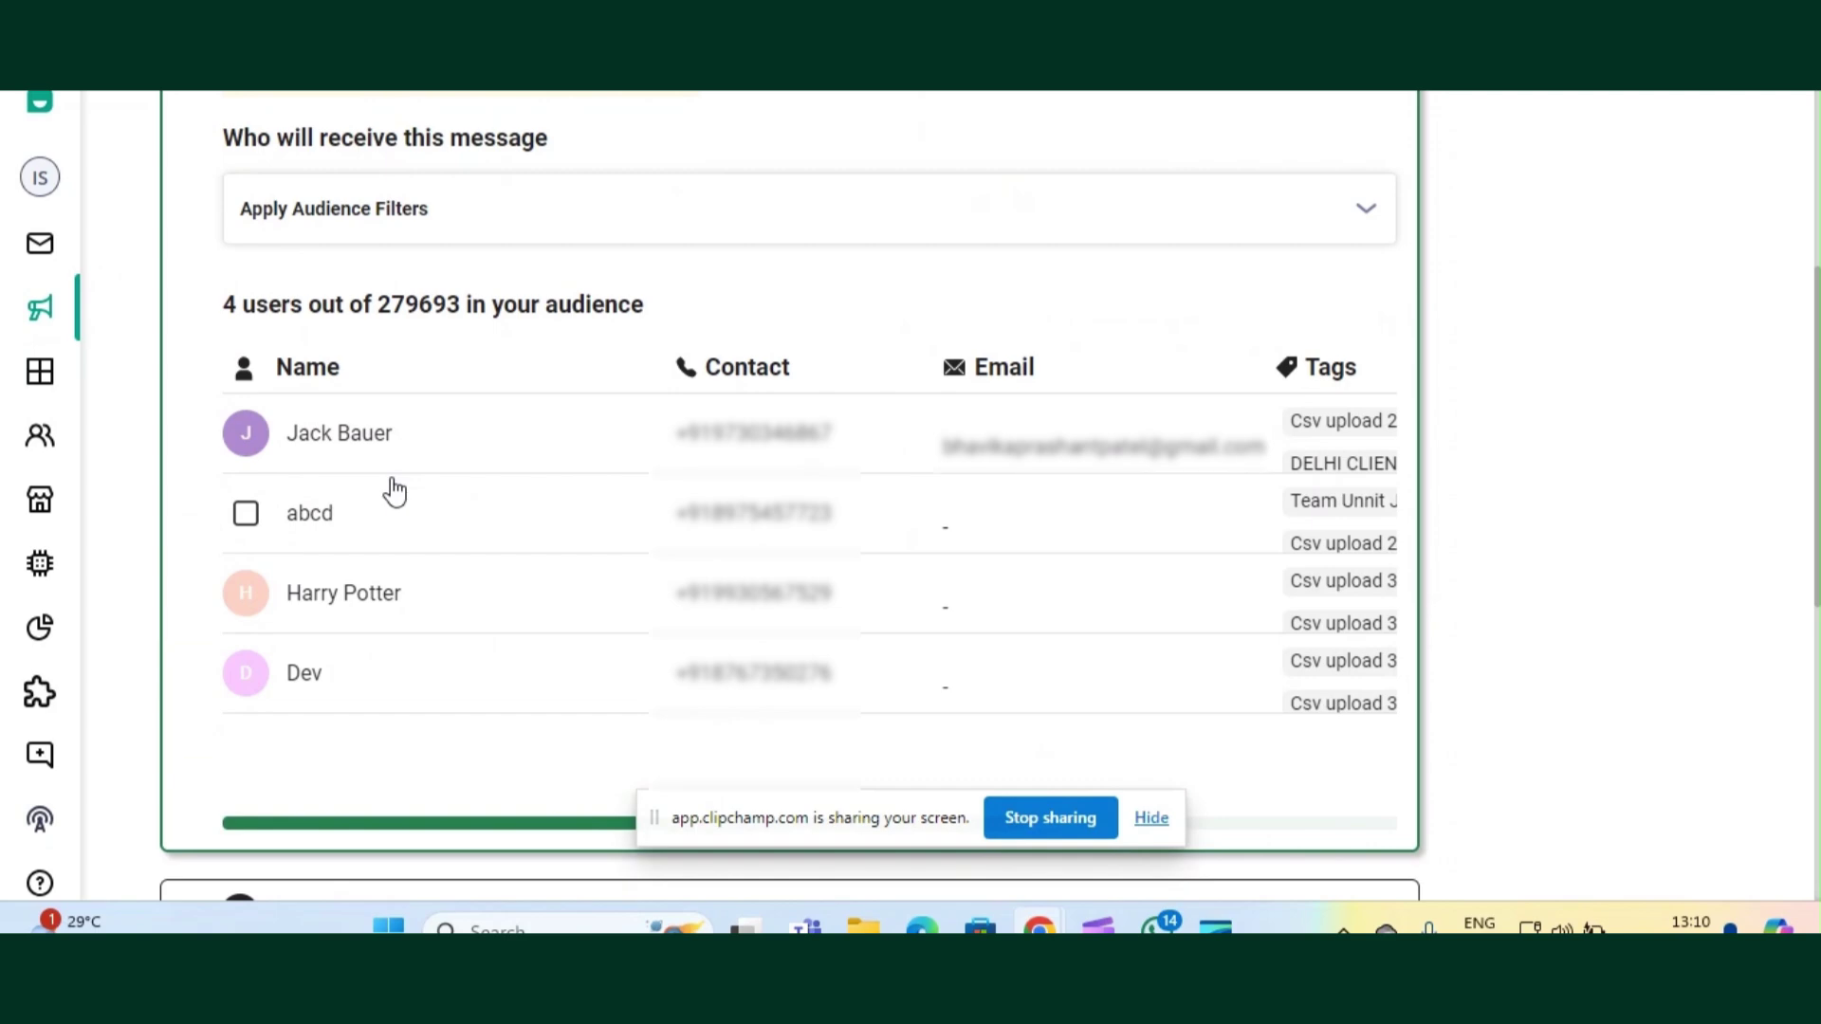
- Choose the Doremon Test (English) template as the campaign message
scroll(578, 350, "down", 1)
scroll(578, 353, "down", 3)
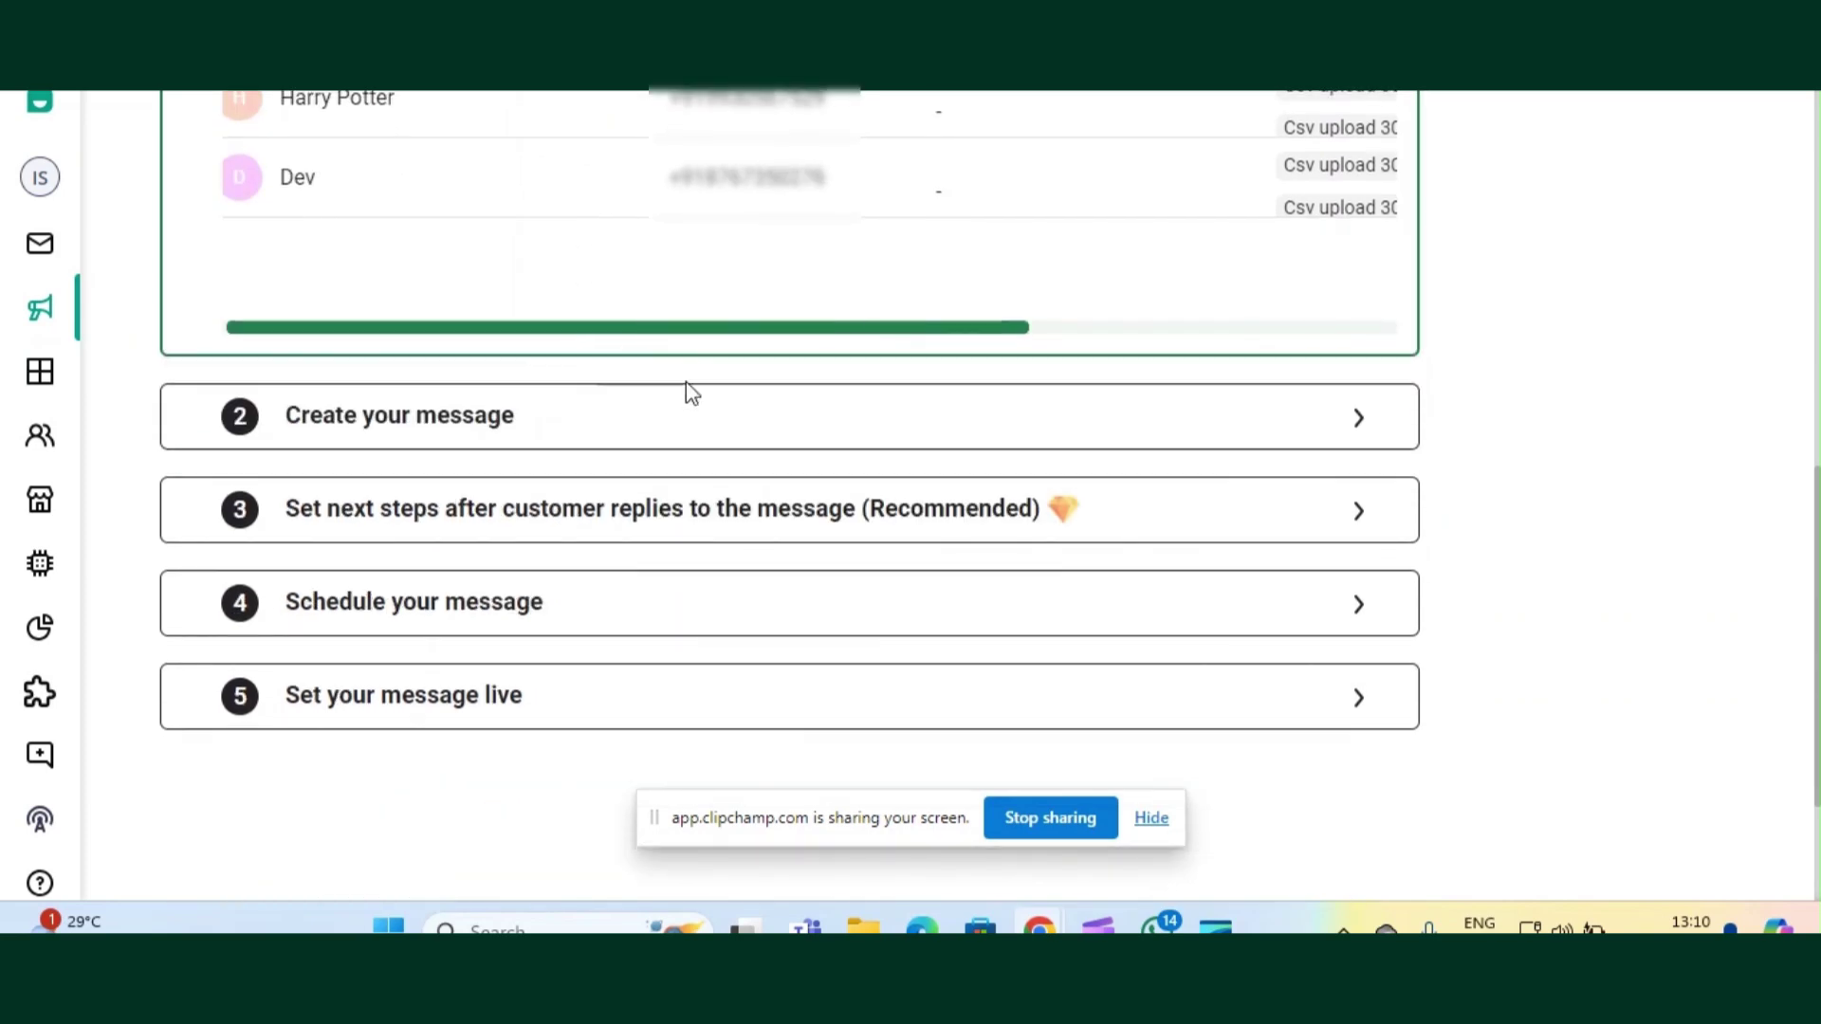
left_click(764, 442)
scroll(939, 492, "up", 4)
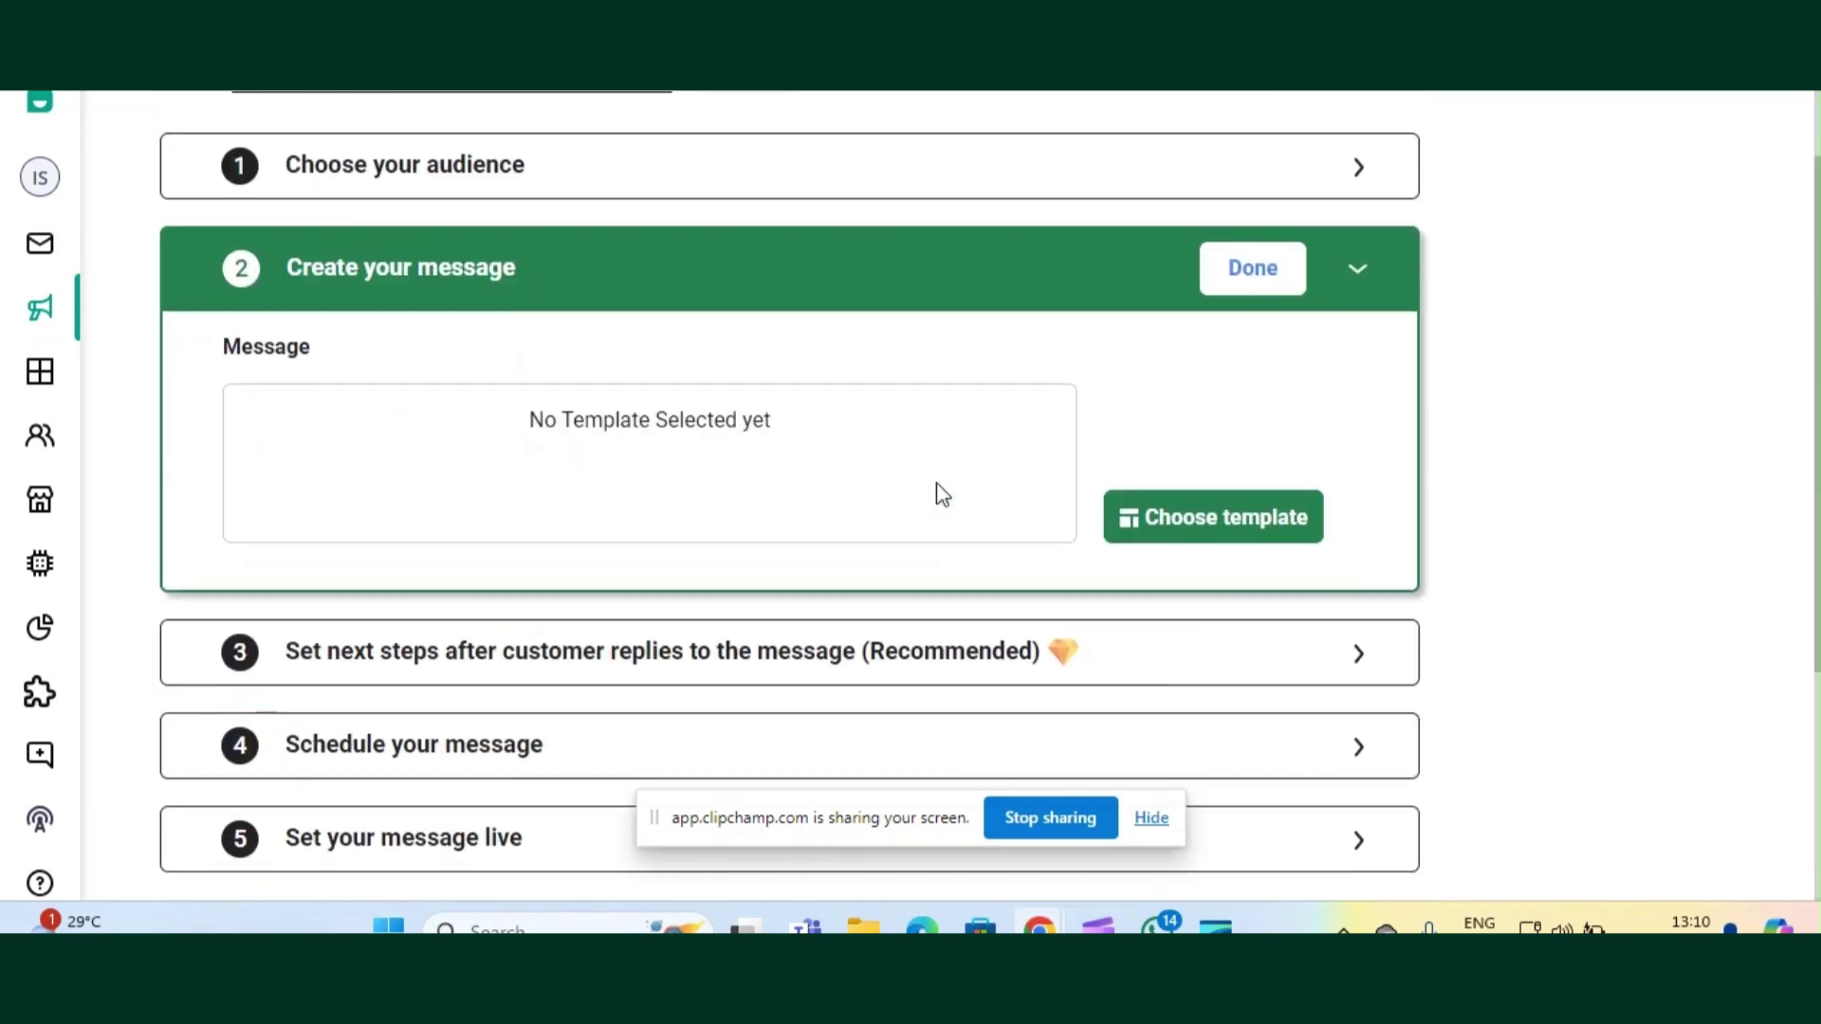
left_click(1207, 530)
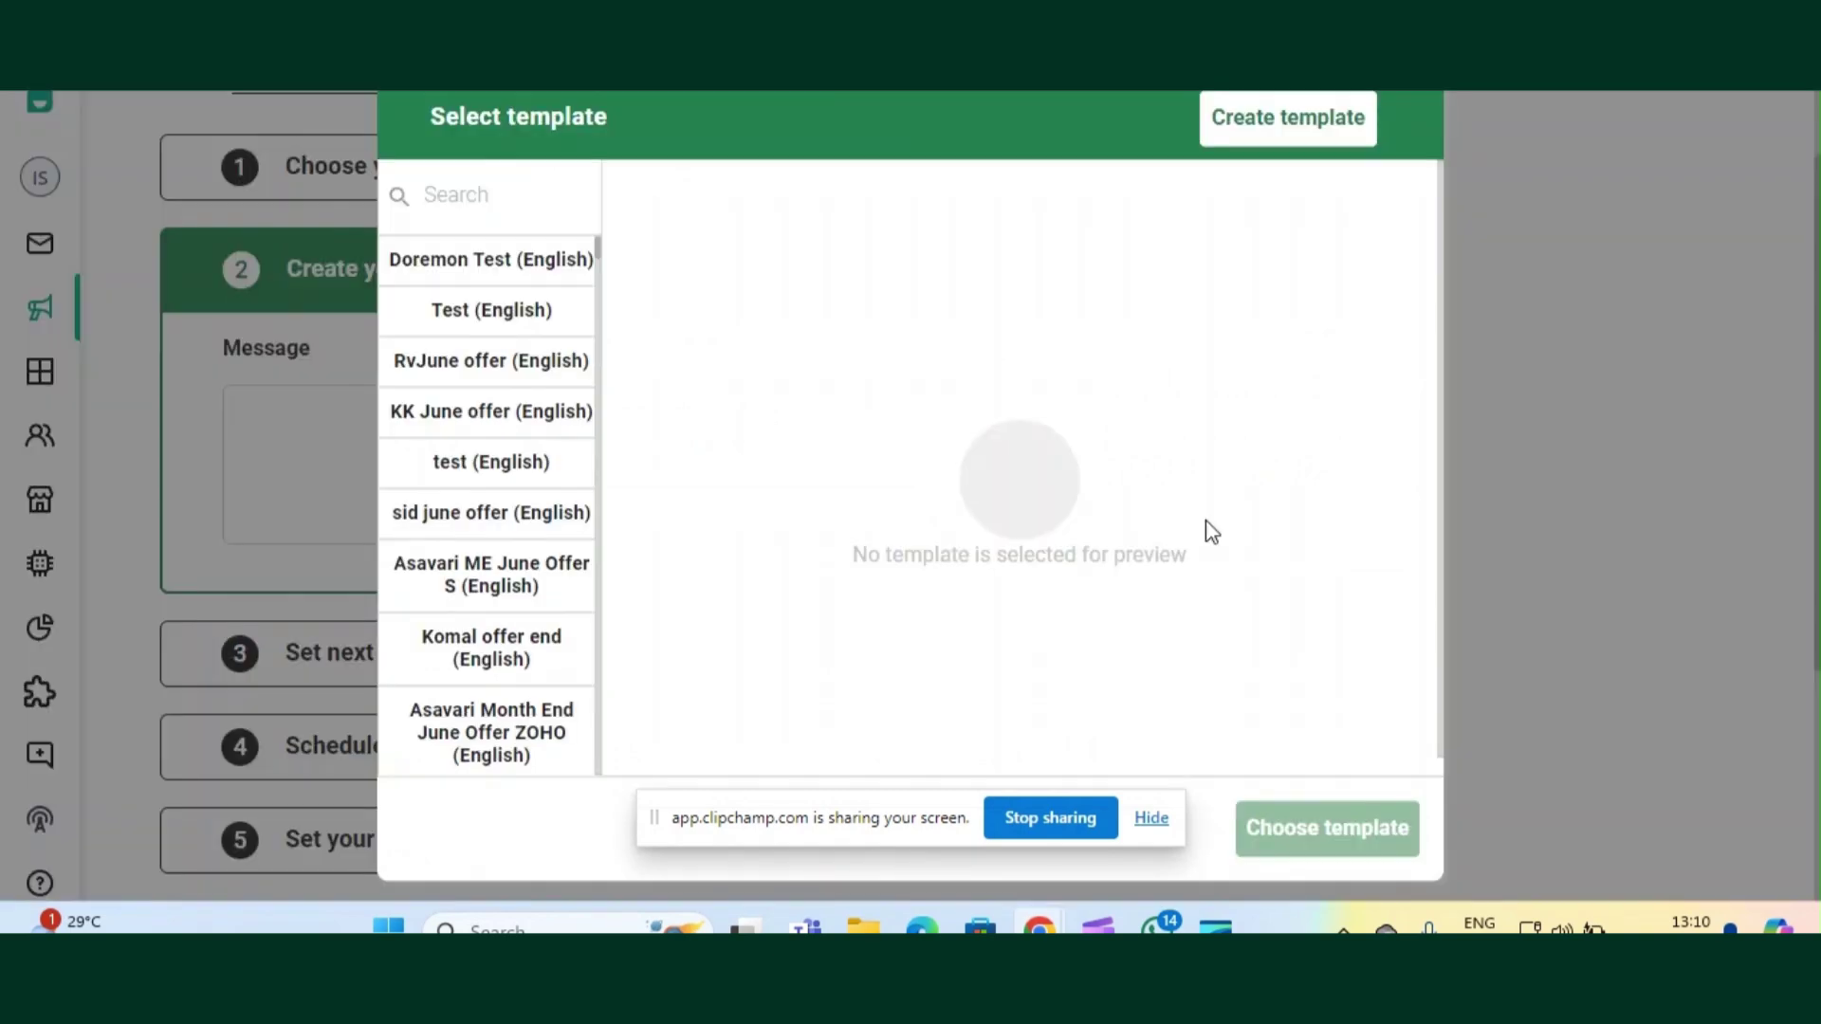
left_click(452, 274)
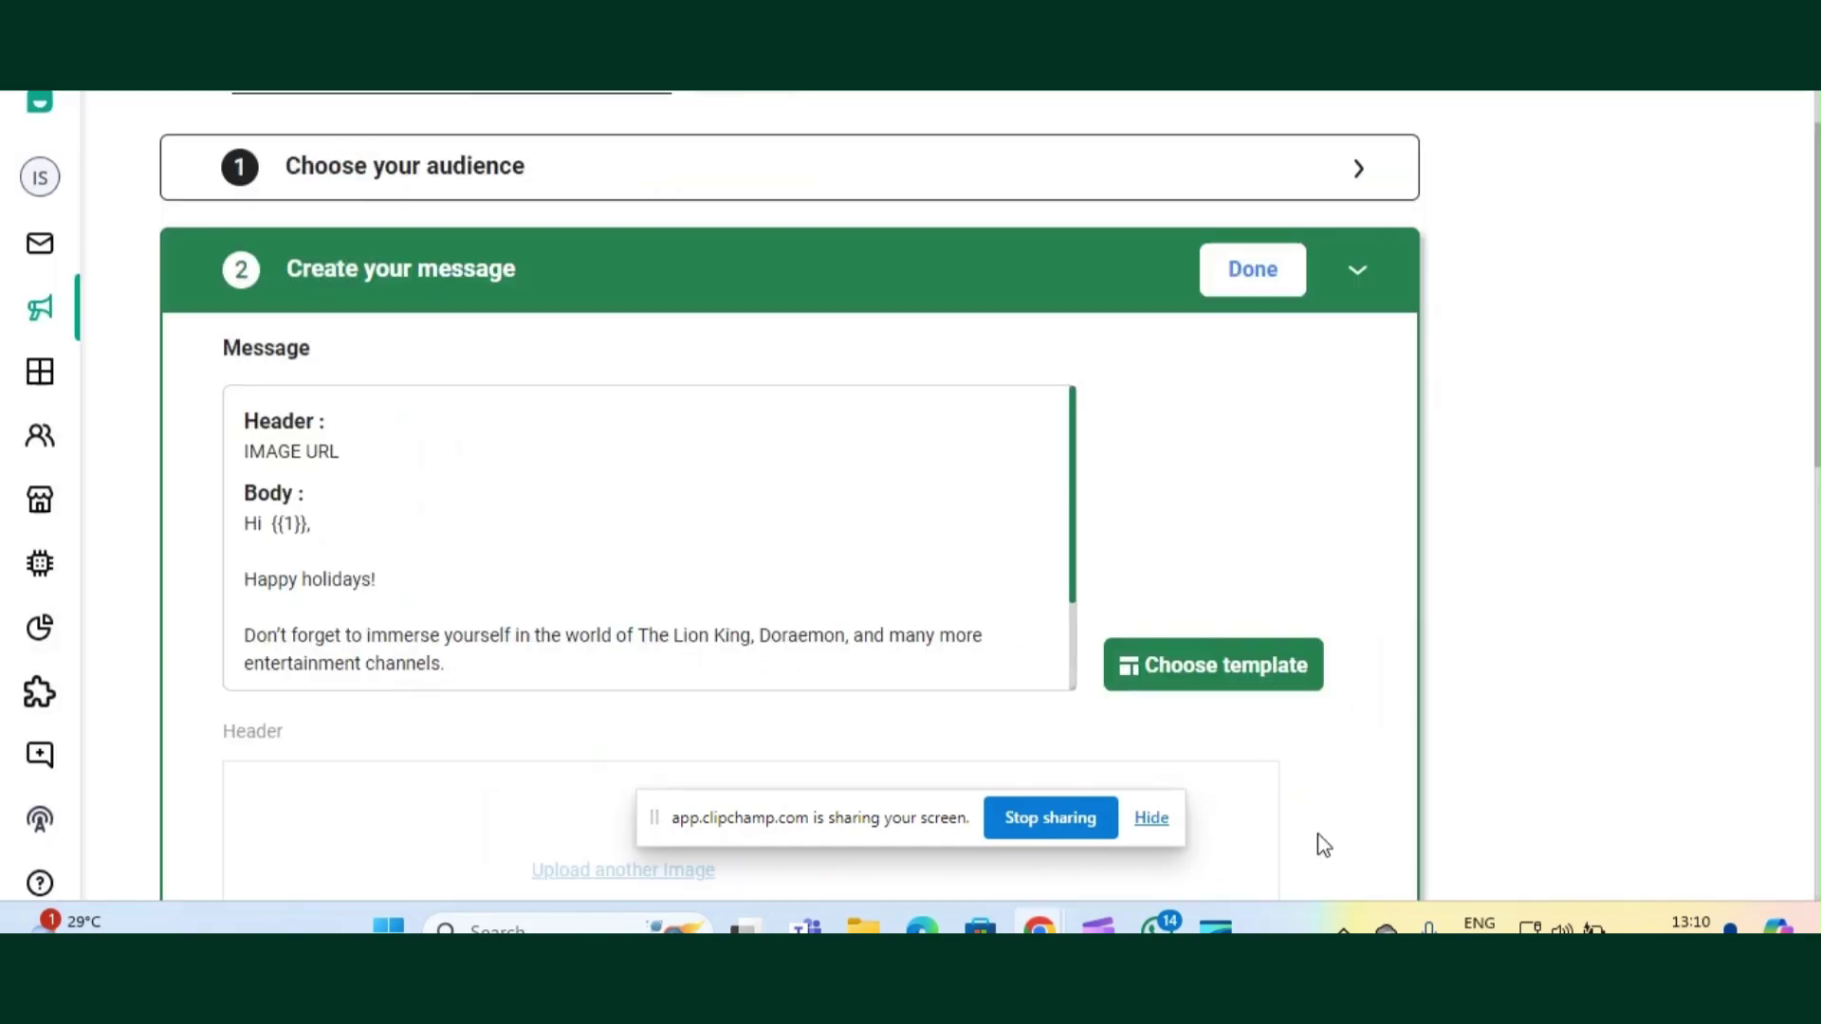
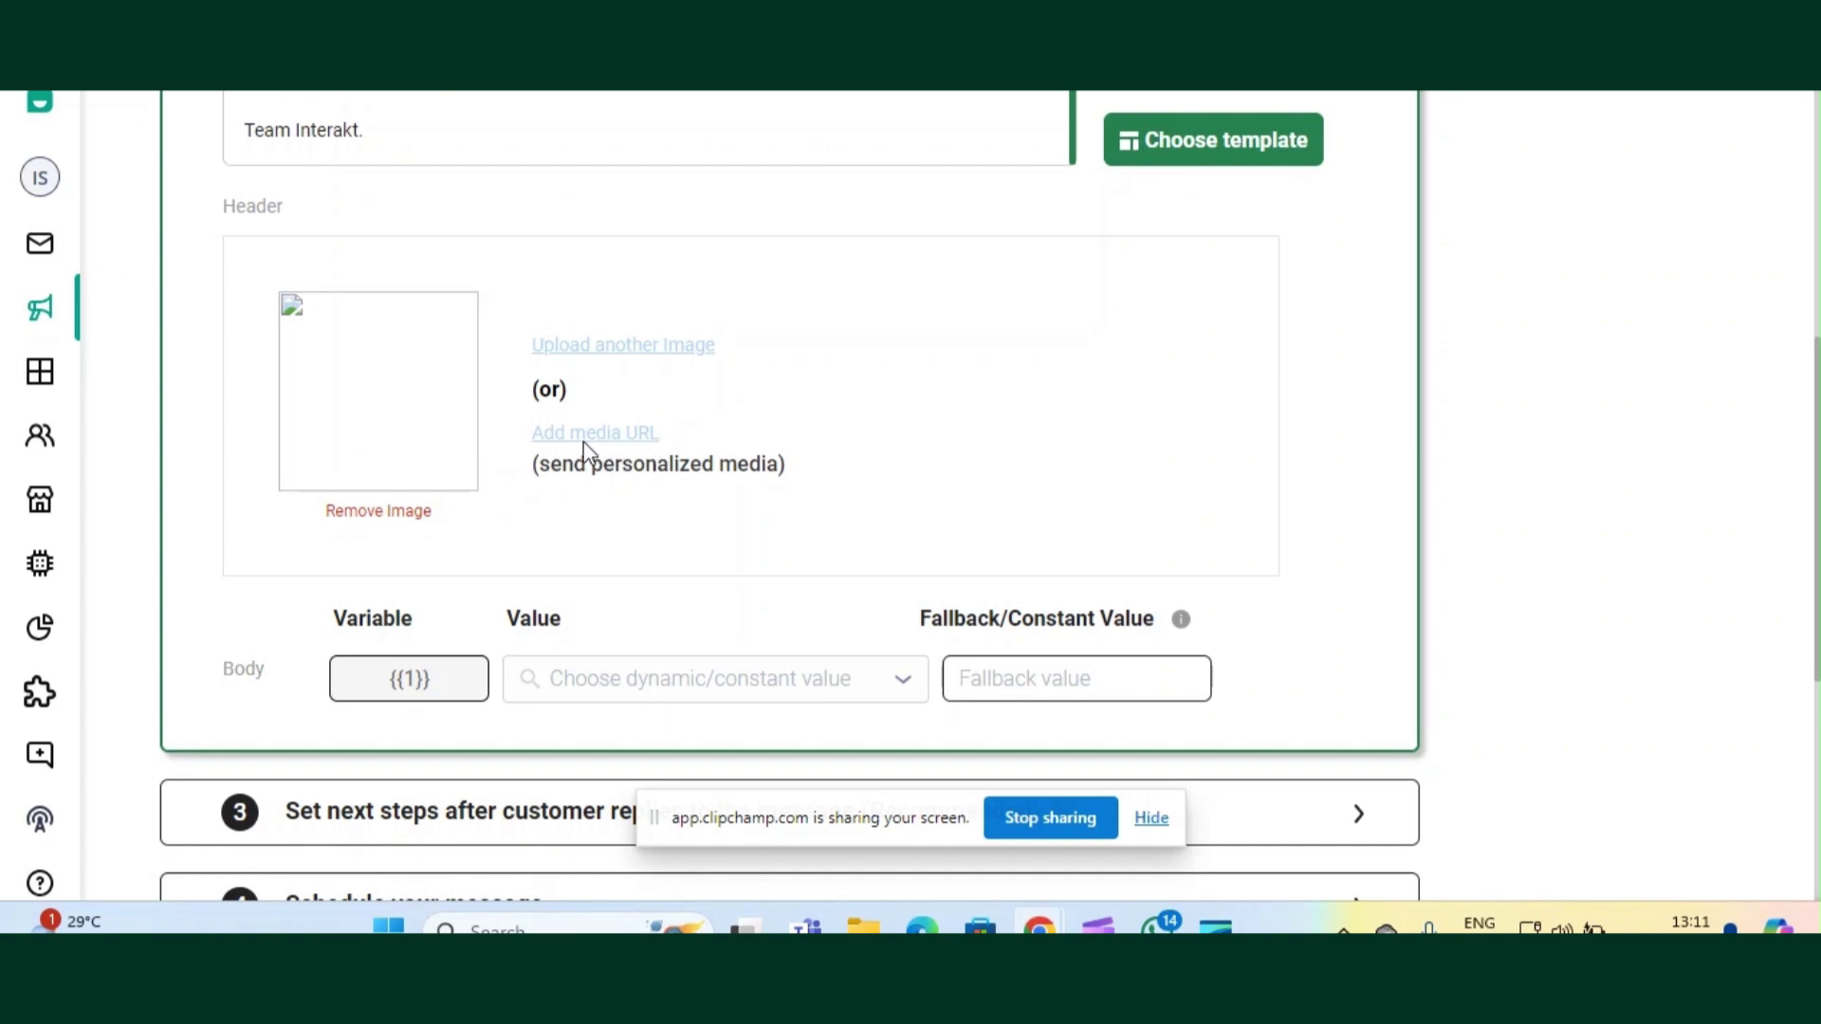
- Remove the sample image from the message header and switch the header to a personalized media URL
left_click(379, 512)
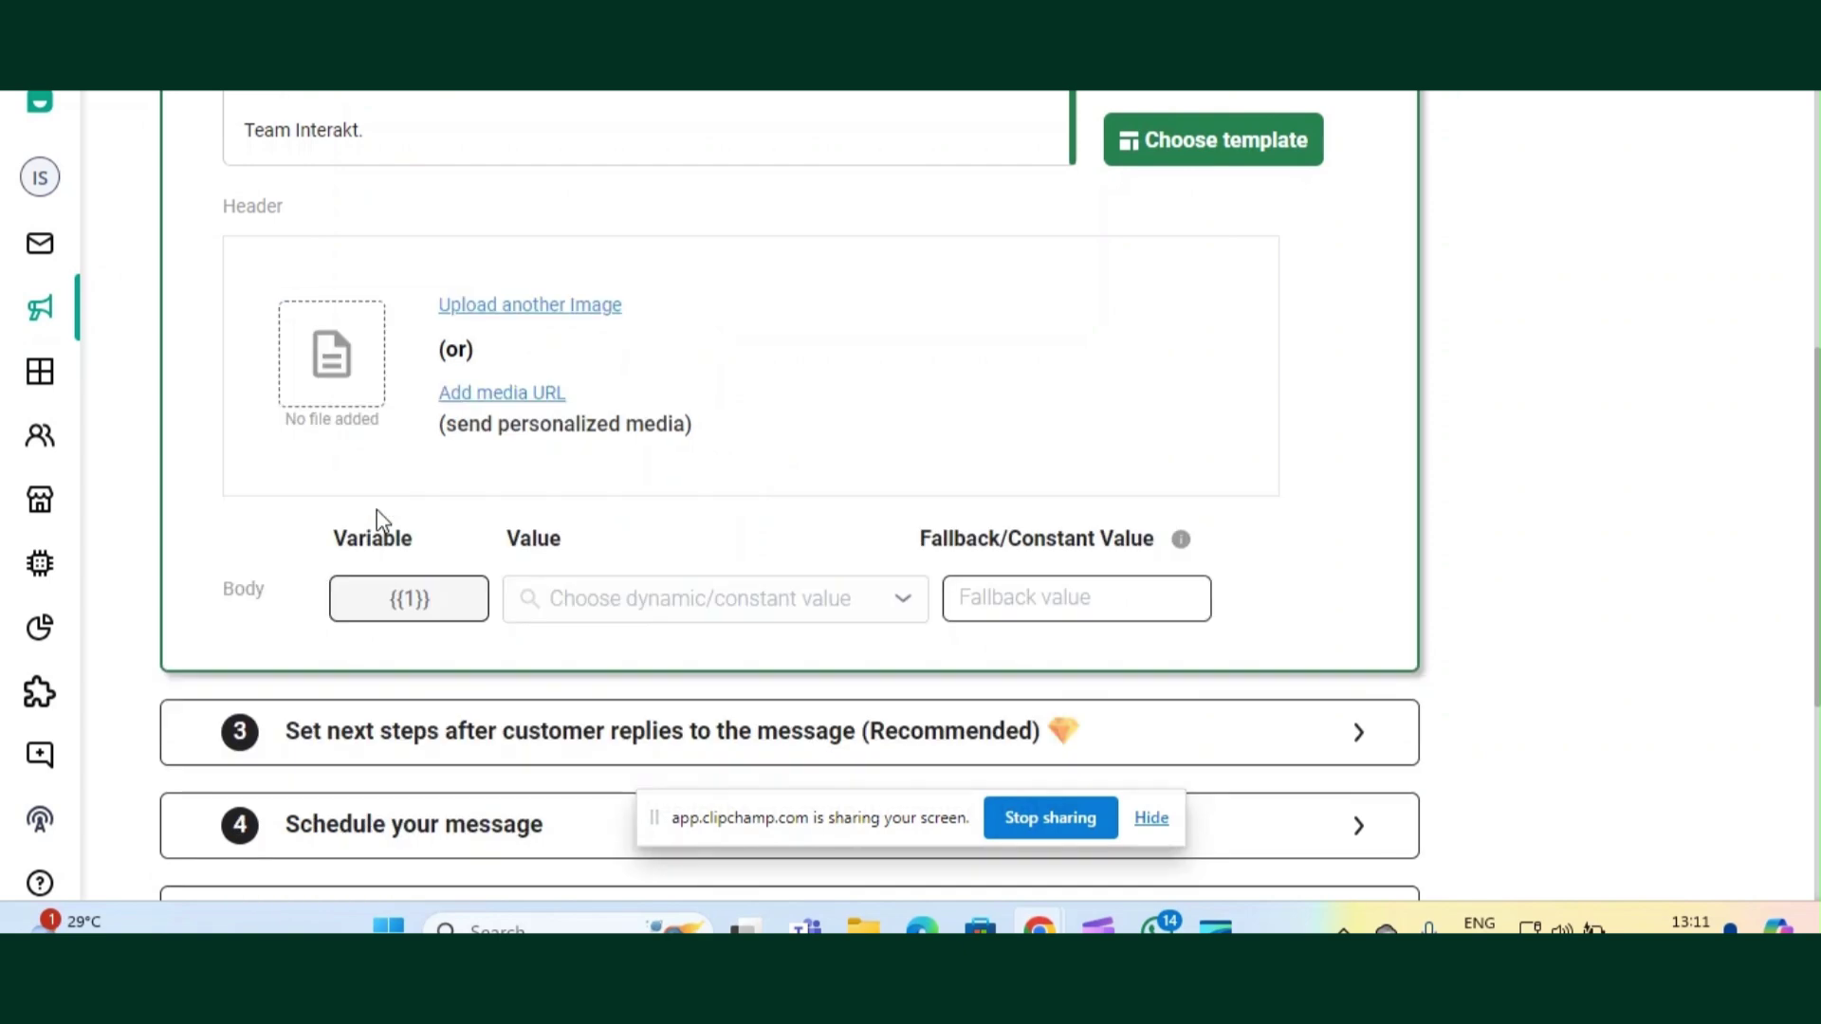
left_click(509, 404)
scroll(670, 427, "down", 1)
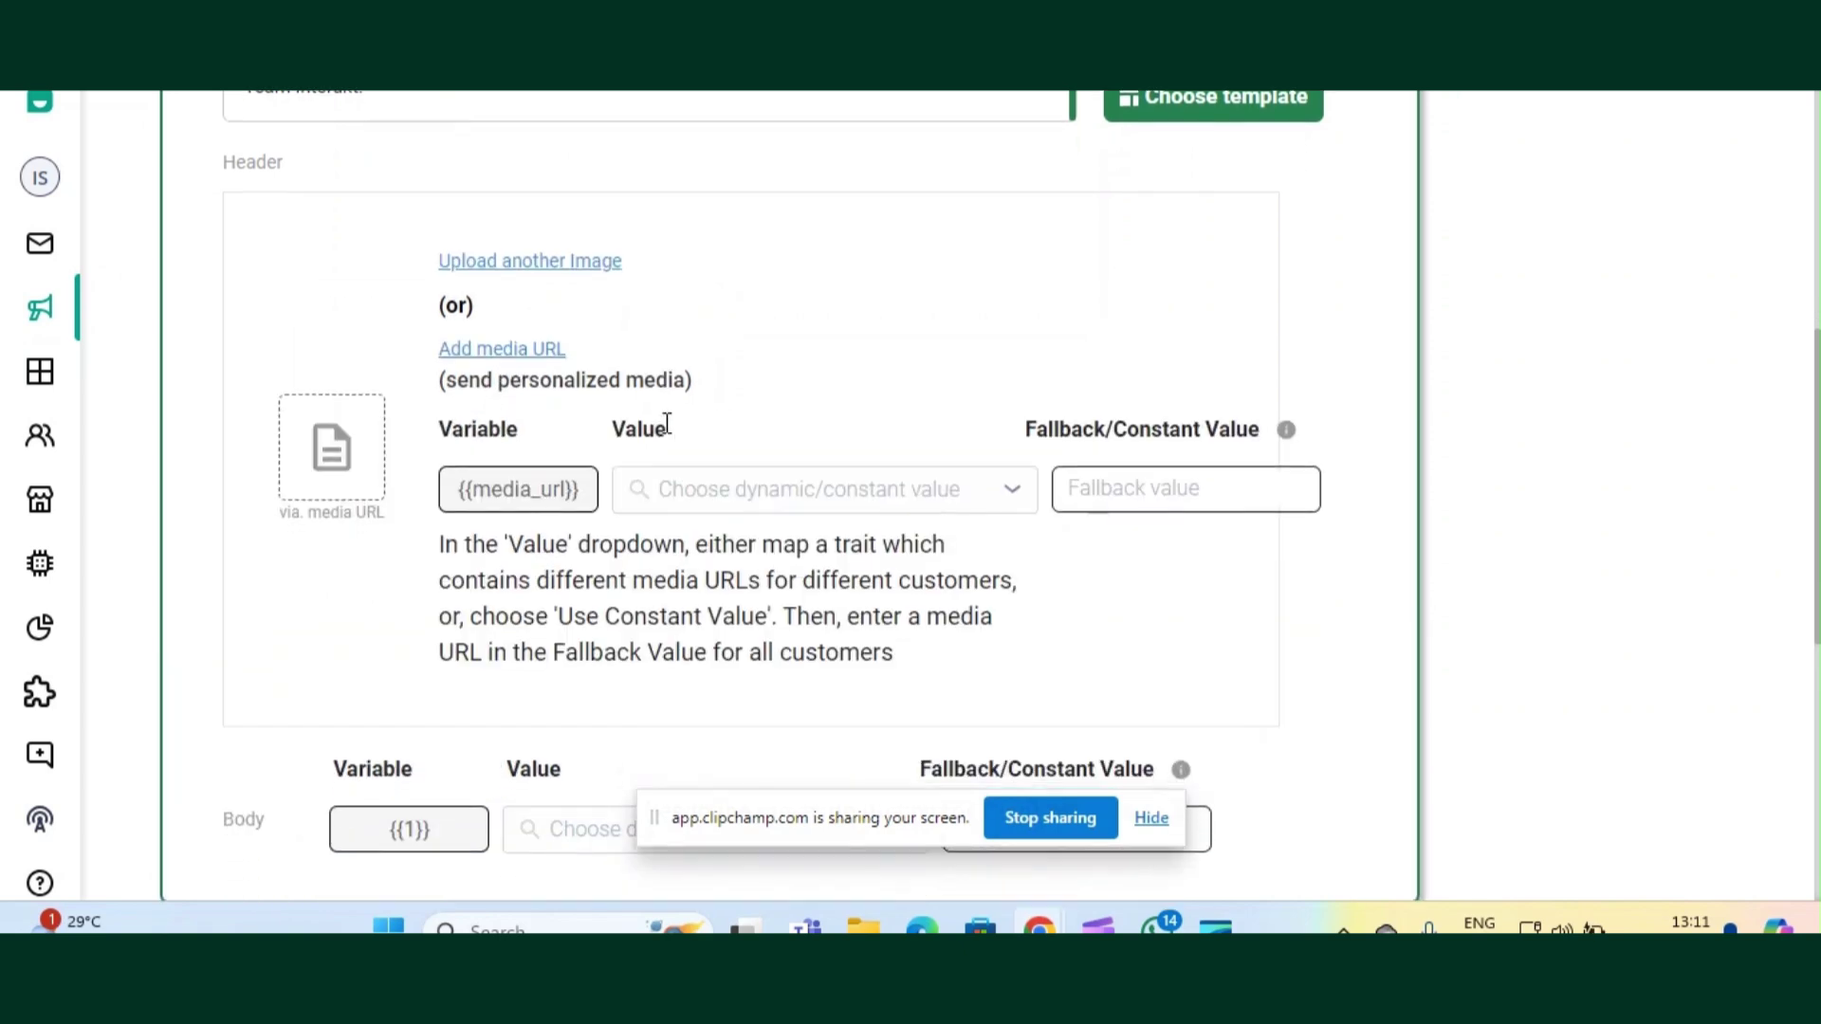
scroll(669, 432, "down", 1)
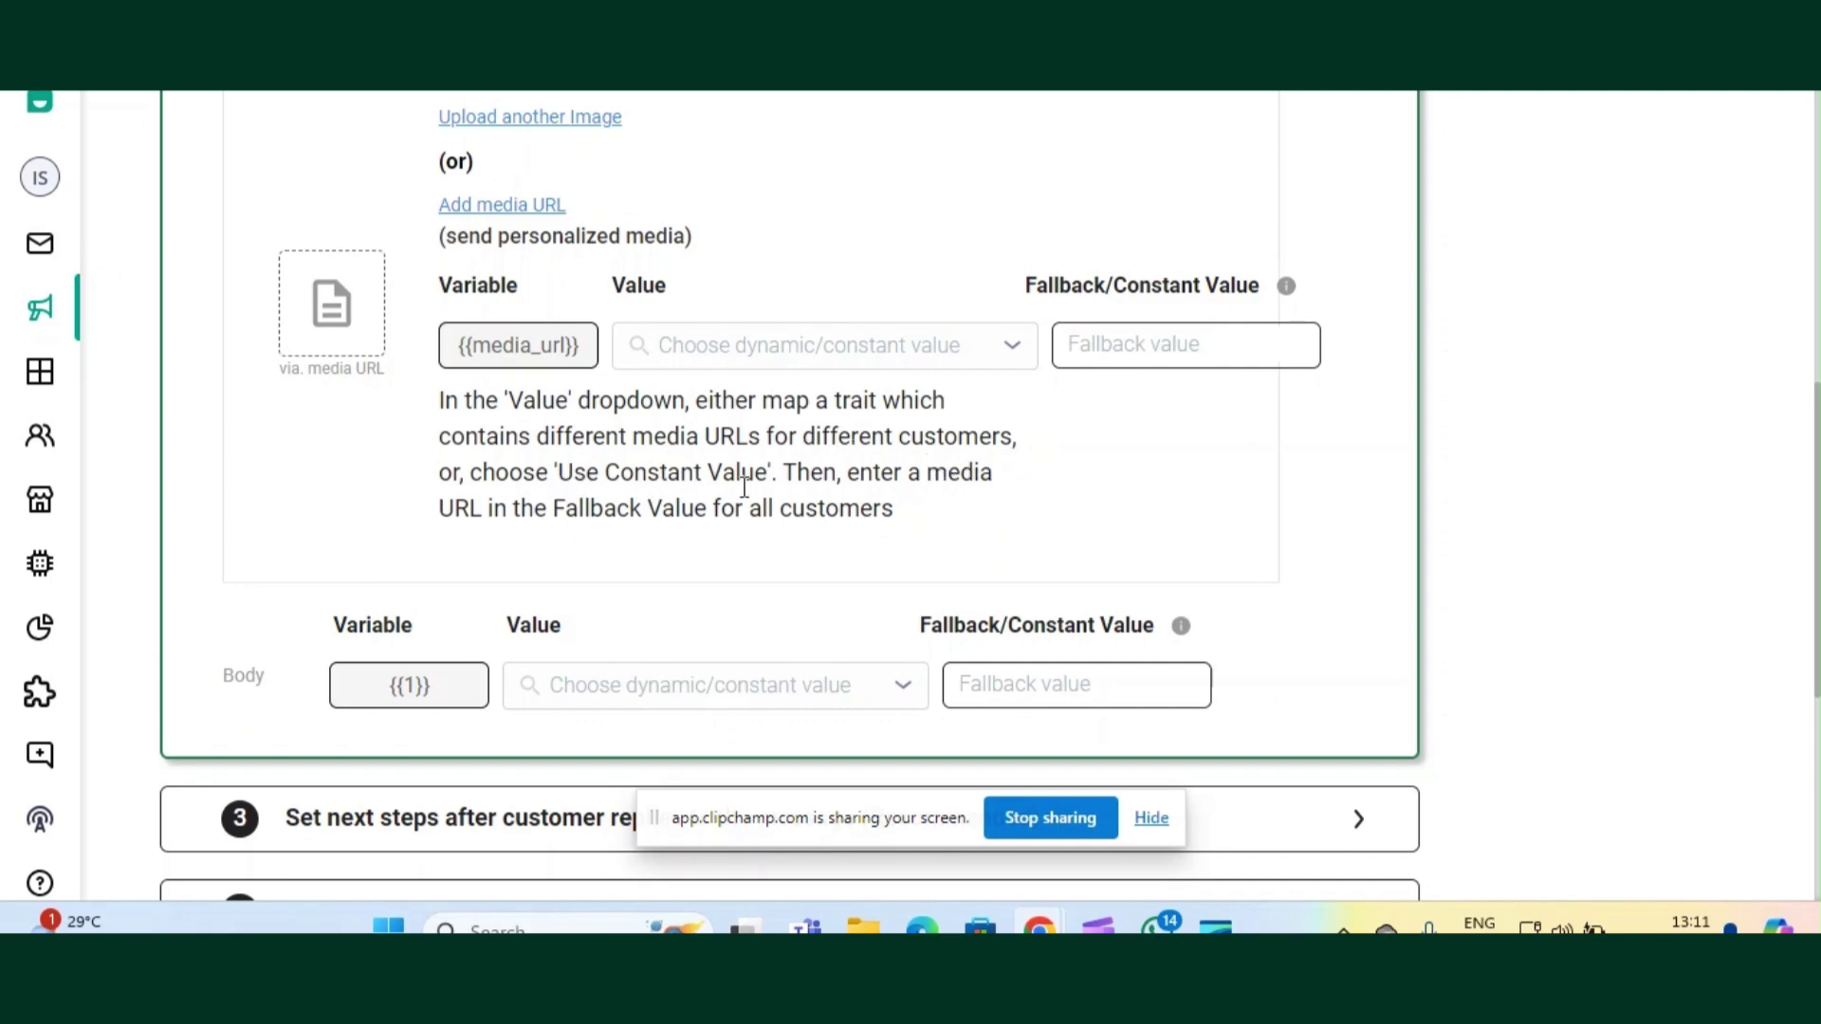
- Map the header variable {{media_url}} to the Media URL trait
left_click(1006, 363)
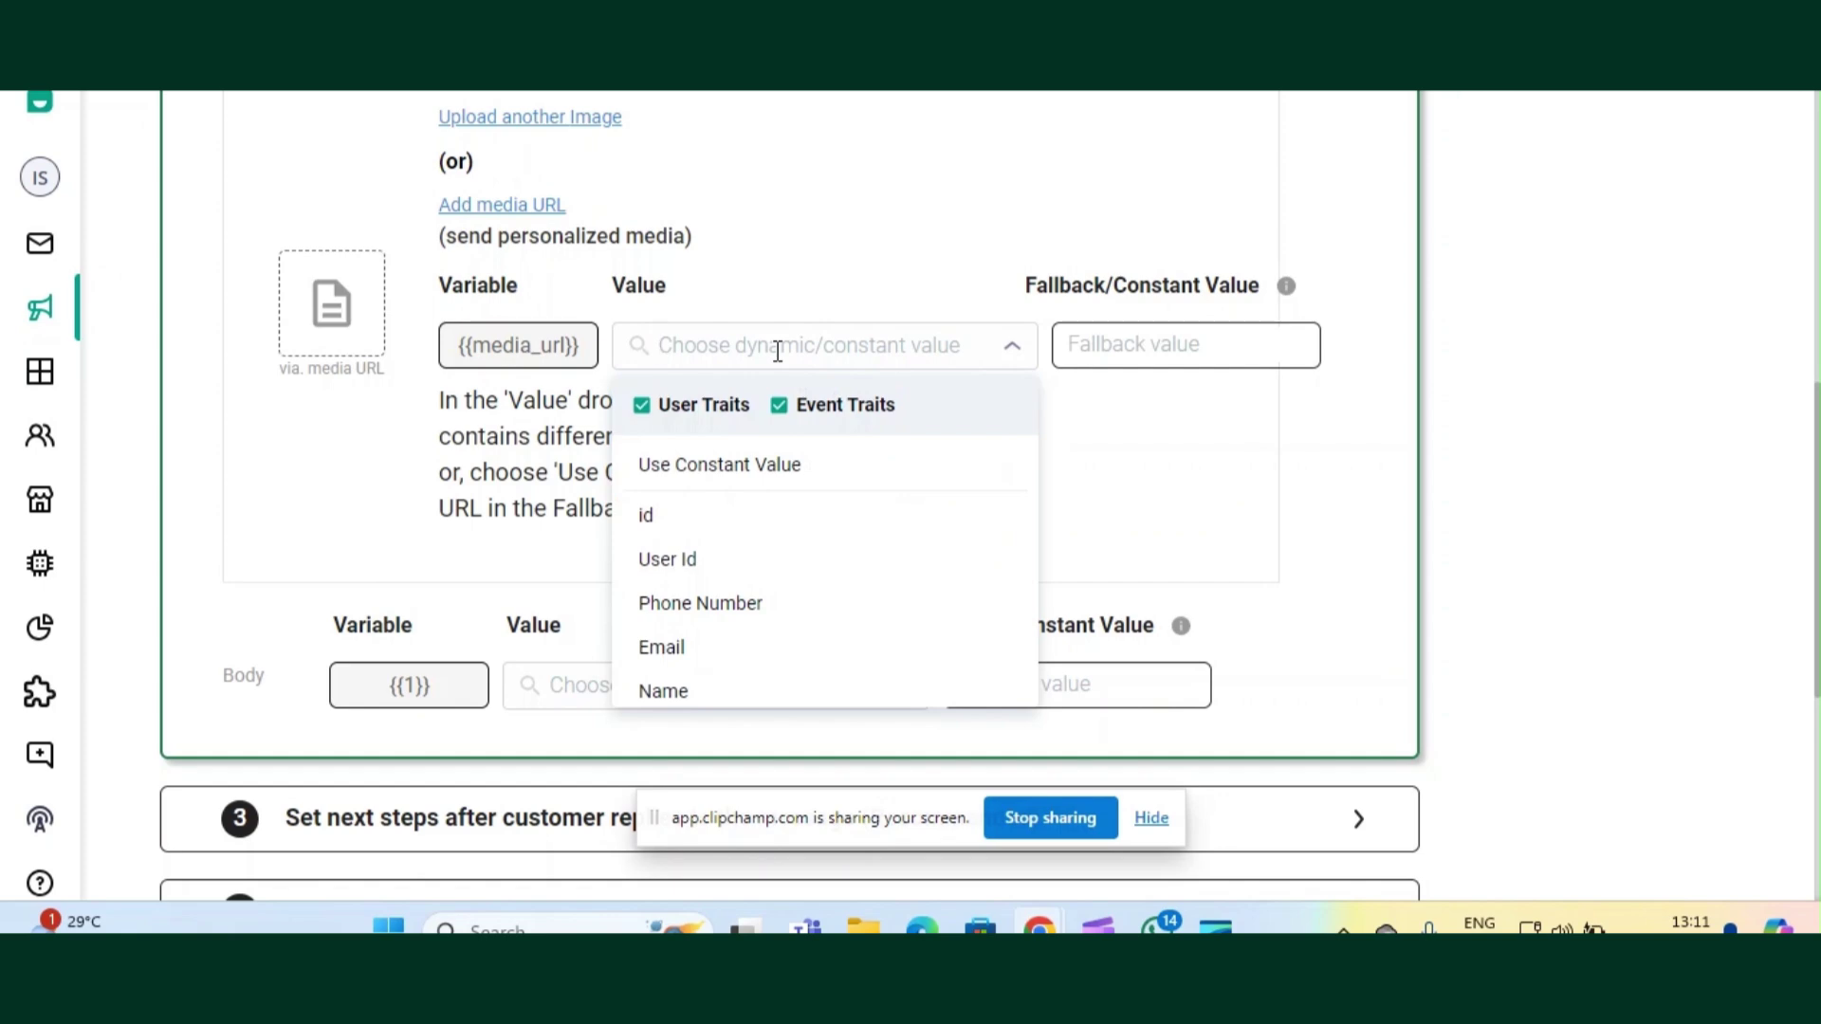
type("media")
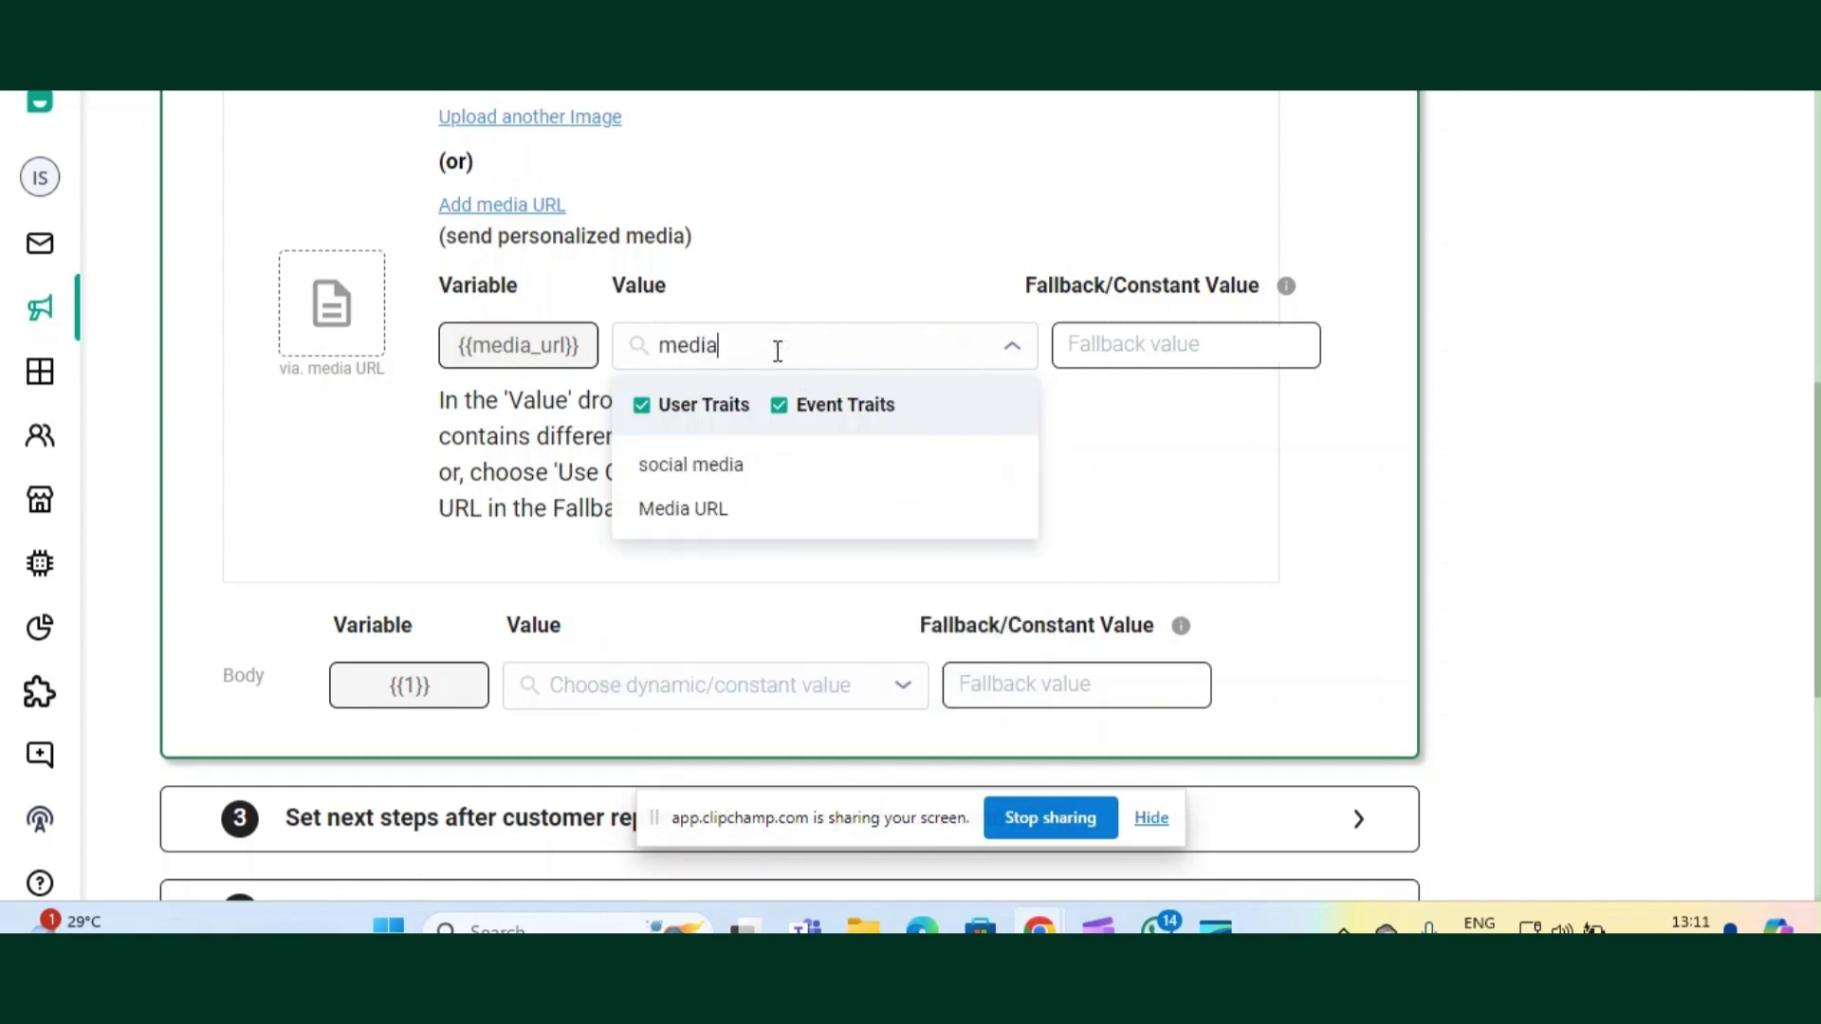
left_click(663, 520)
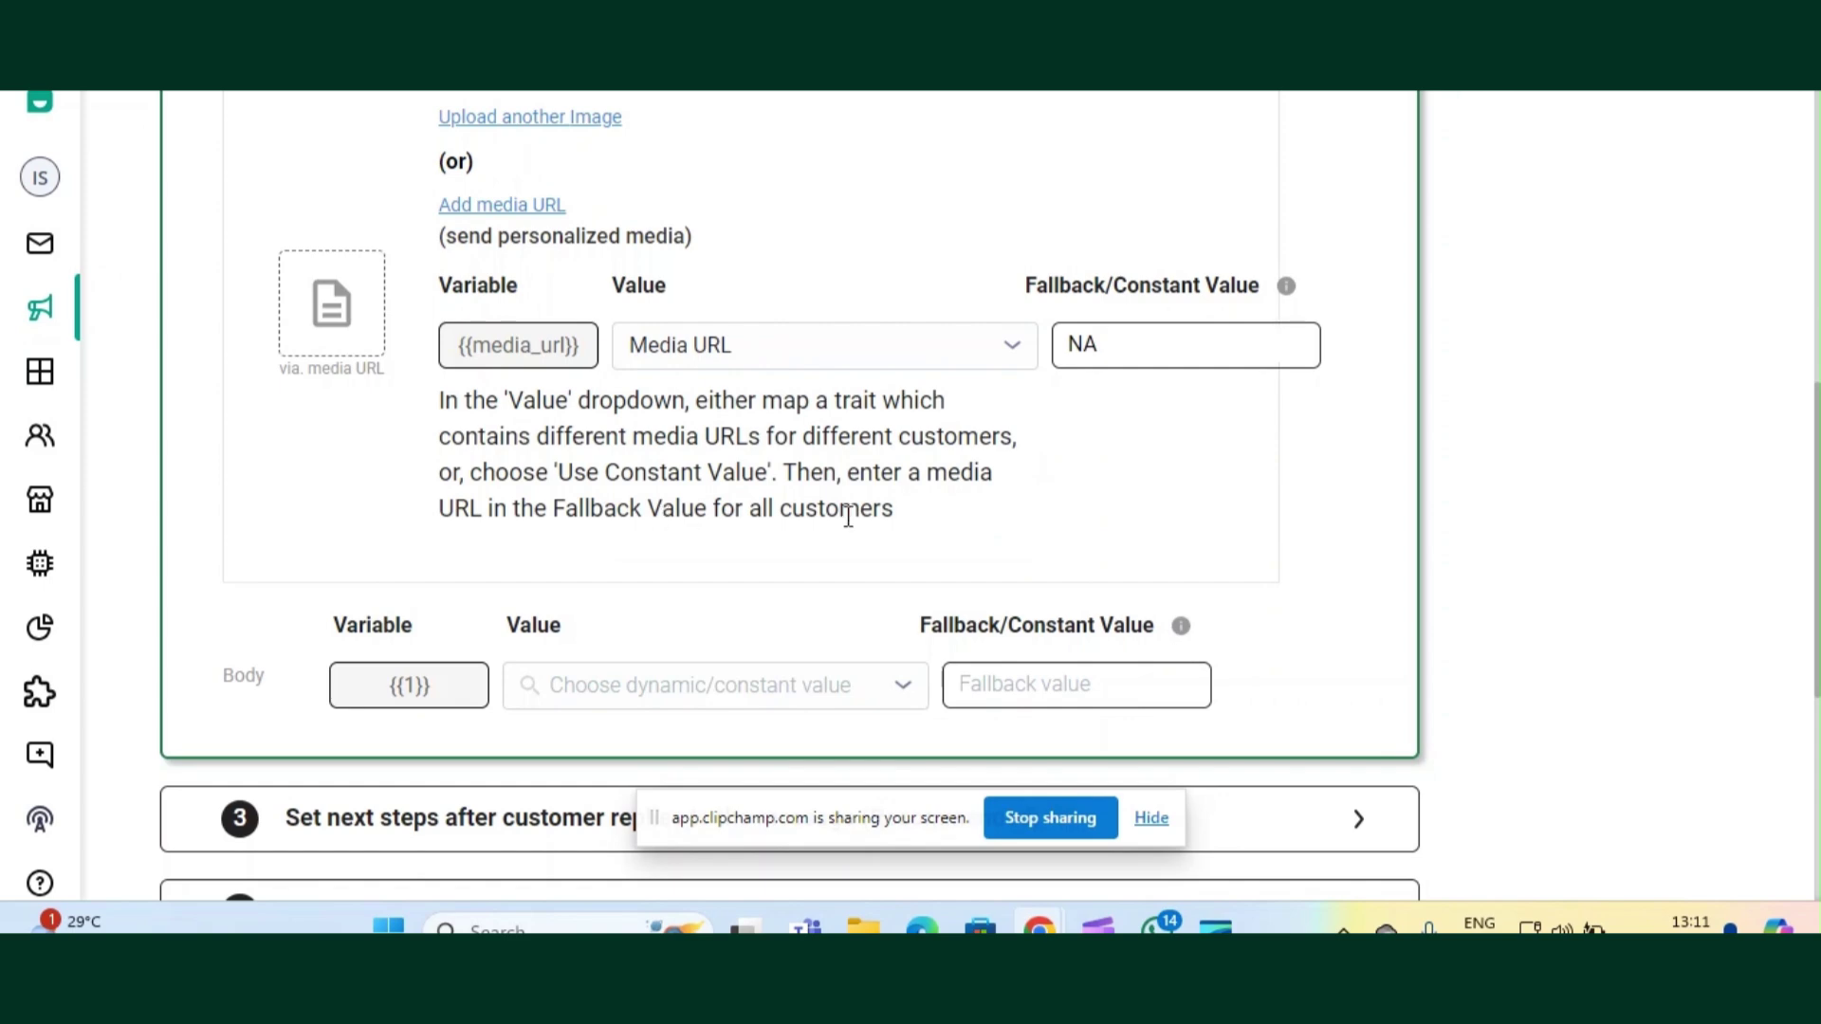
- Replace the header variable's fallback value with the copied ImageKit URL of Cartoon3_izK1PR95vV.jpg from the clipboard history
left_click(1183, 345)
key("BackSpace")
key("BackSpace")
key("super+v")
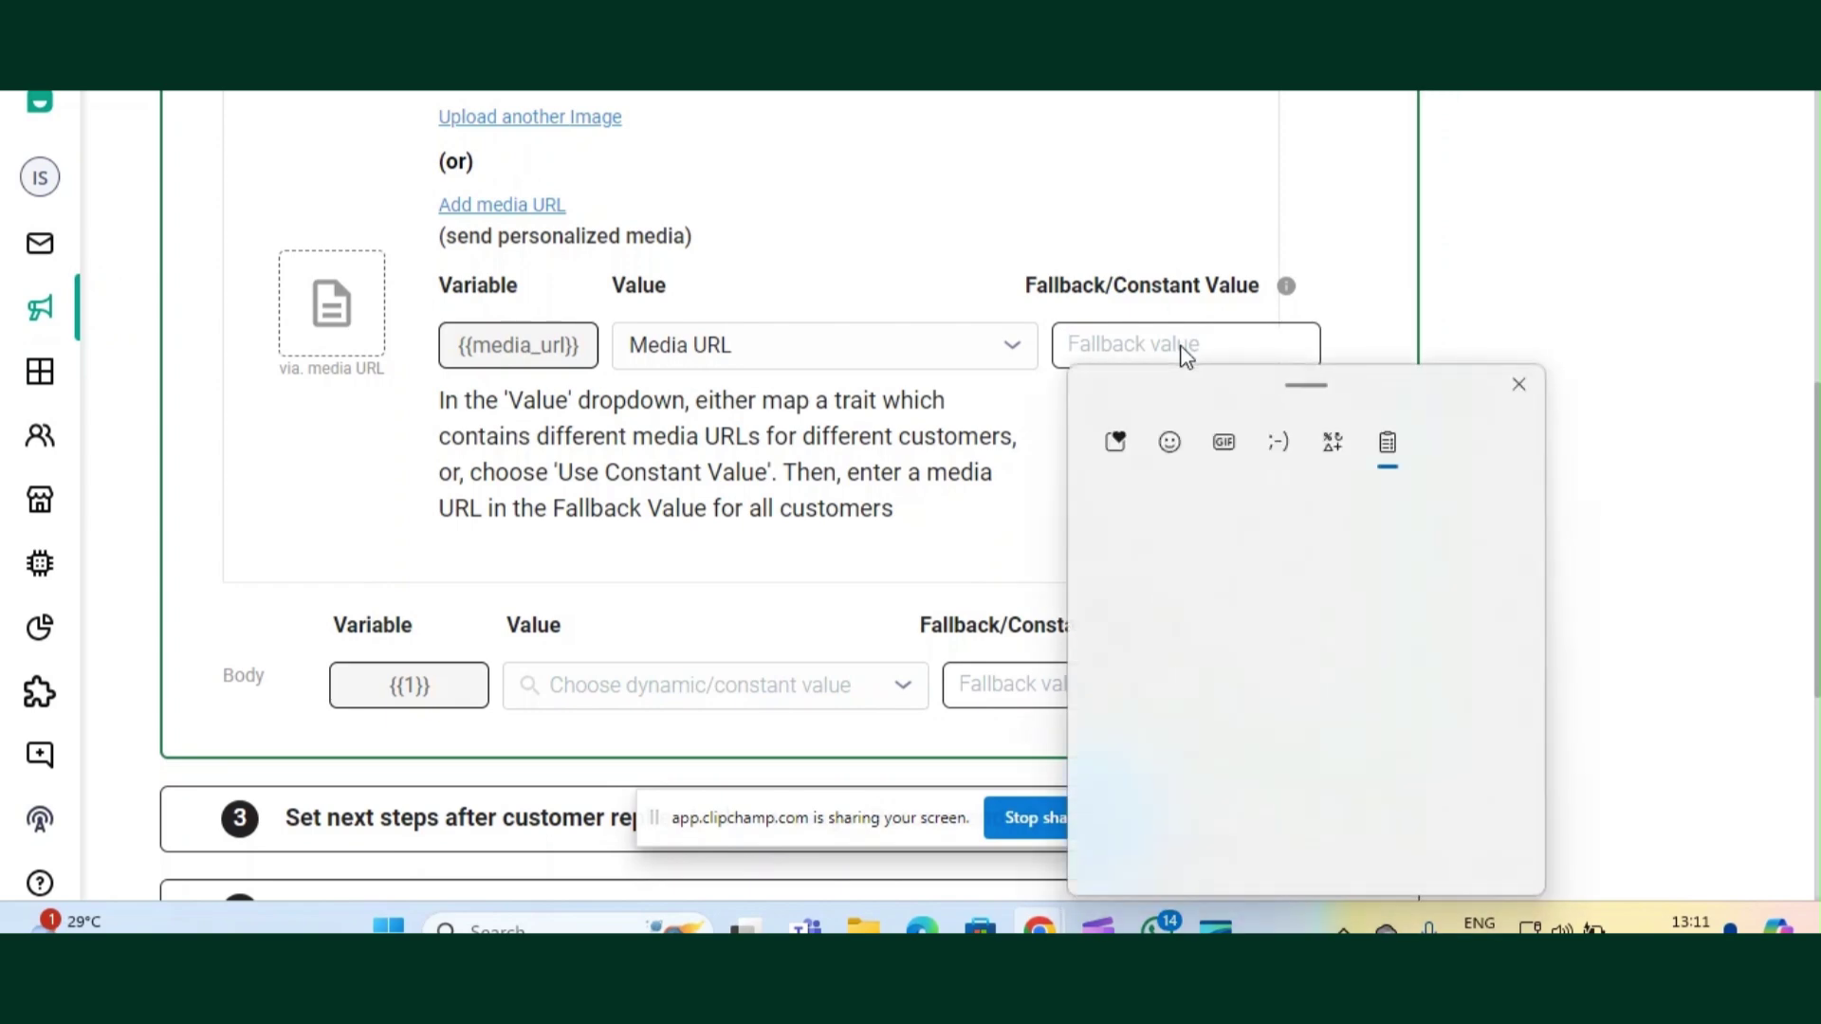
key("Down")
key("Down")
key("Down")
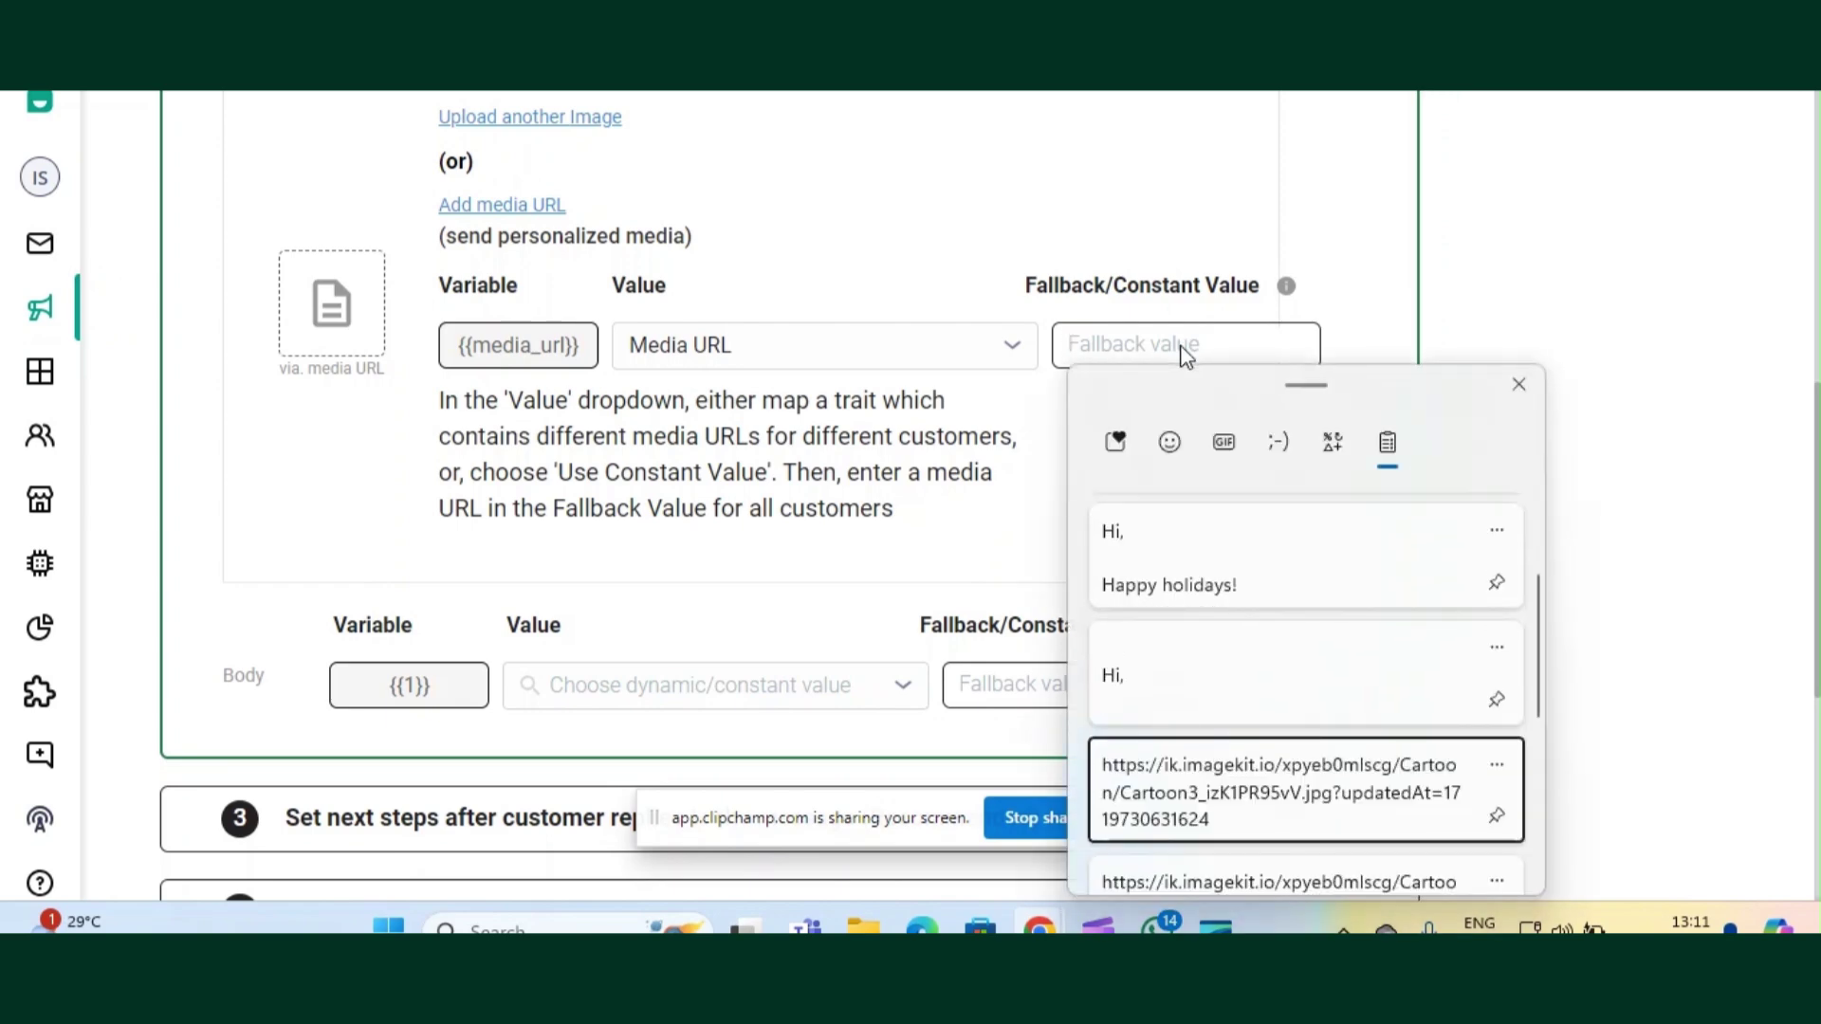
key("Return")
- Map the body variable {{1}} to the Name trait with the fallback value "there"
scroll(887, 454, "down", 2)
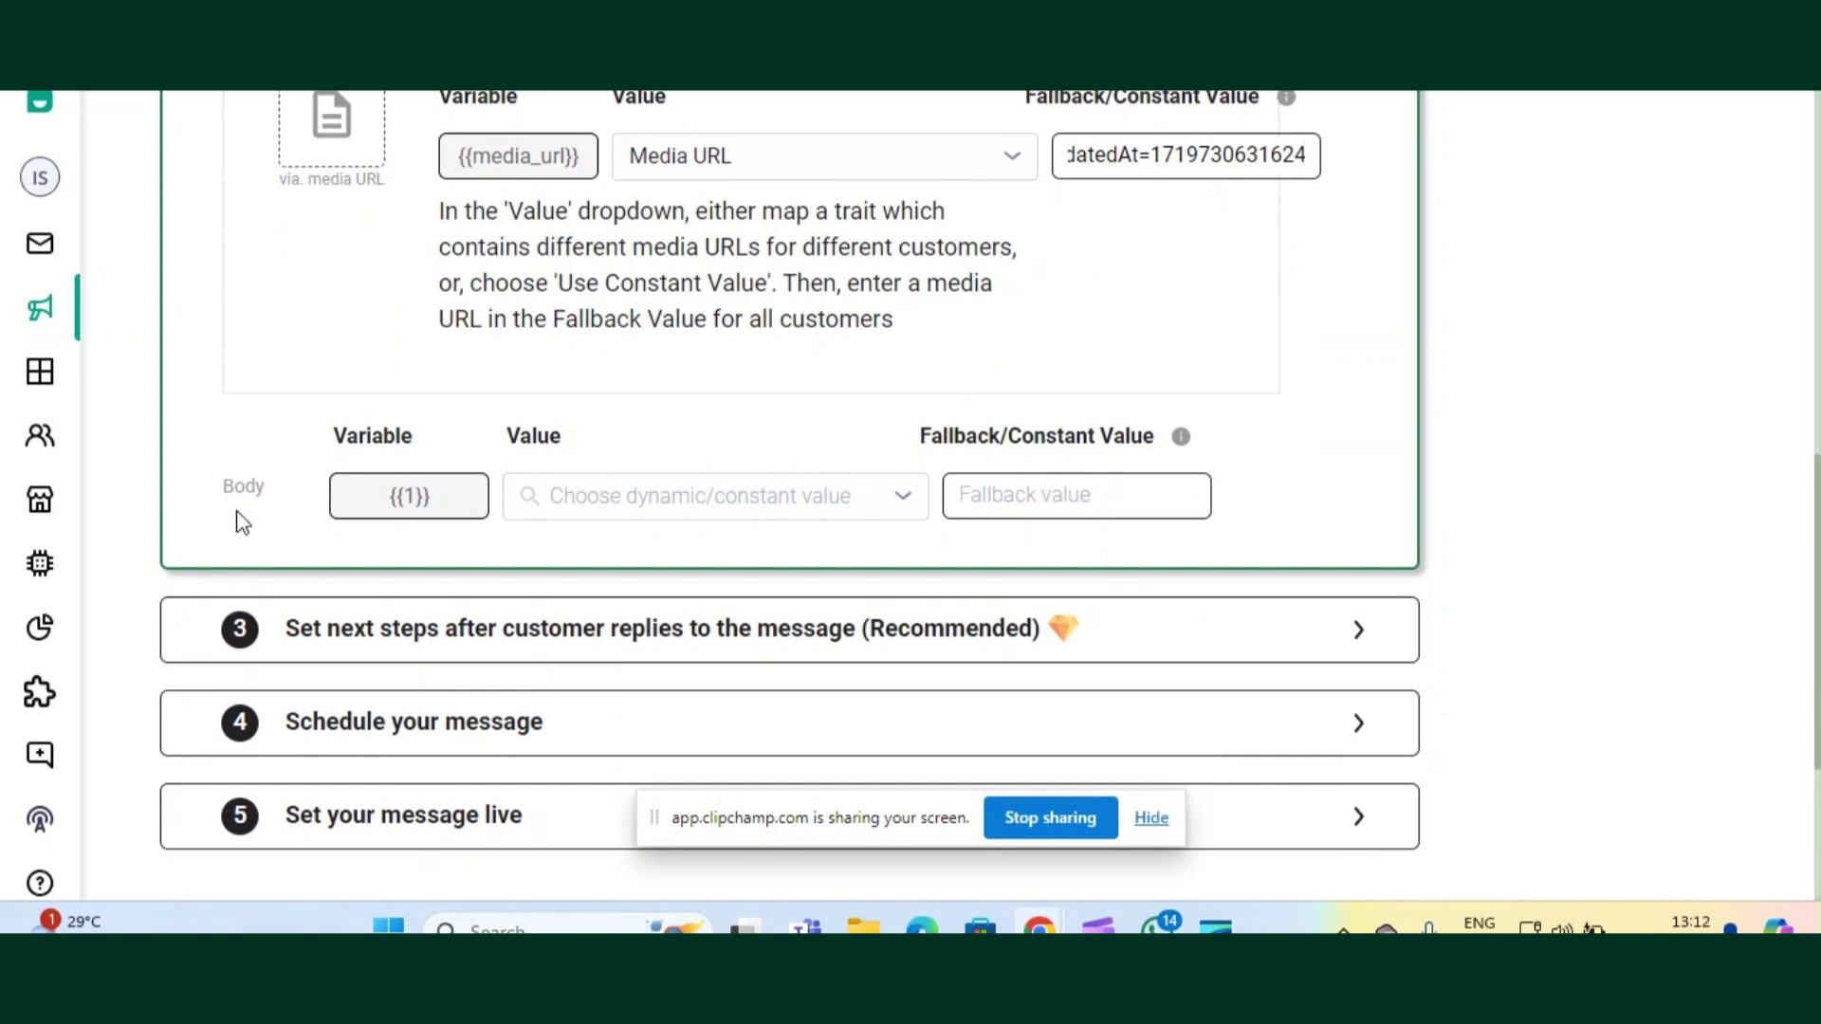
left_click(662, 498)
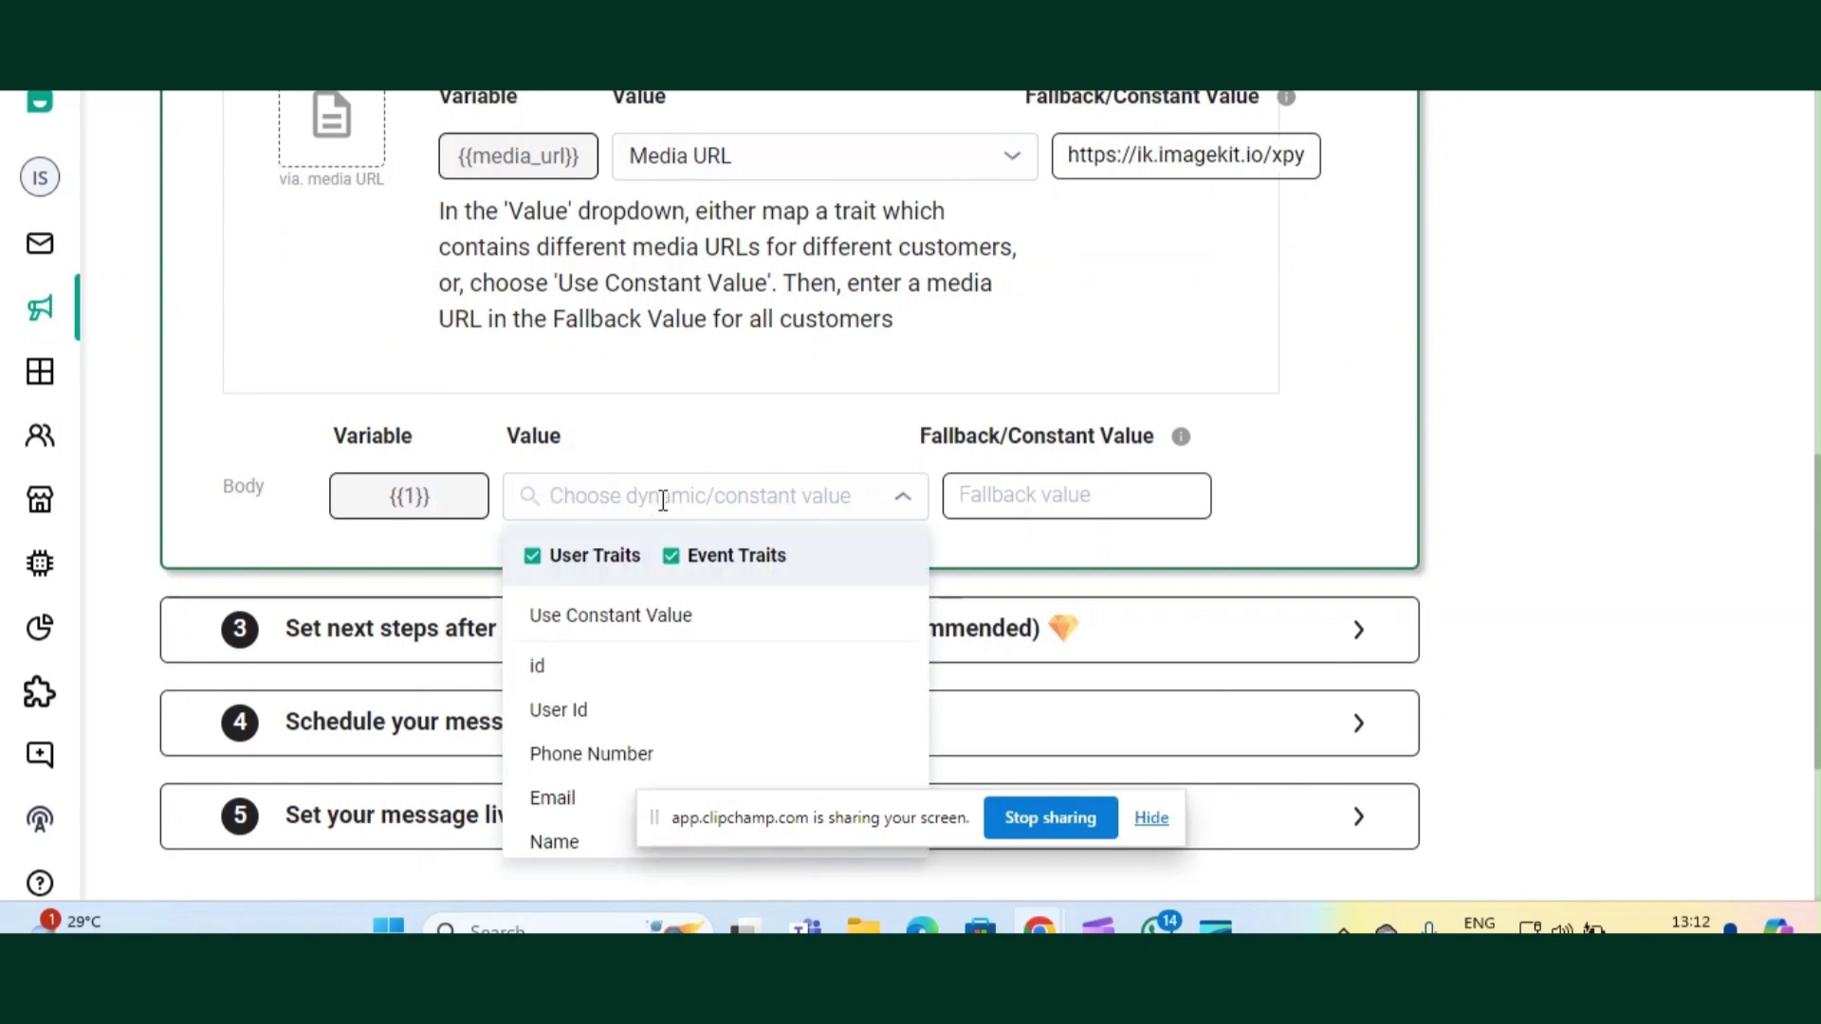
type("nam")
left_click(601, 617)
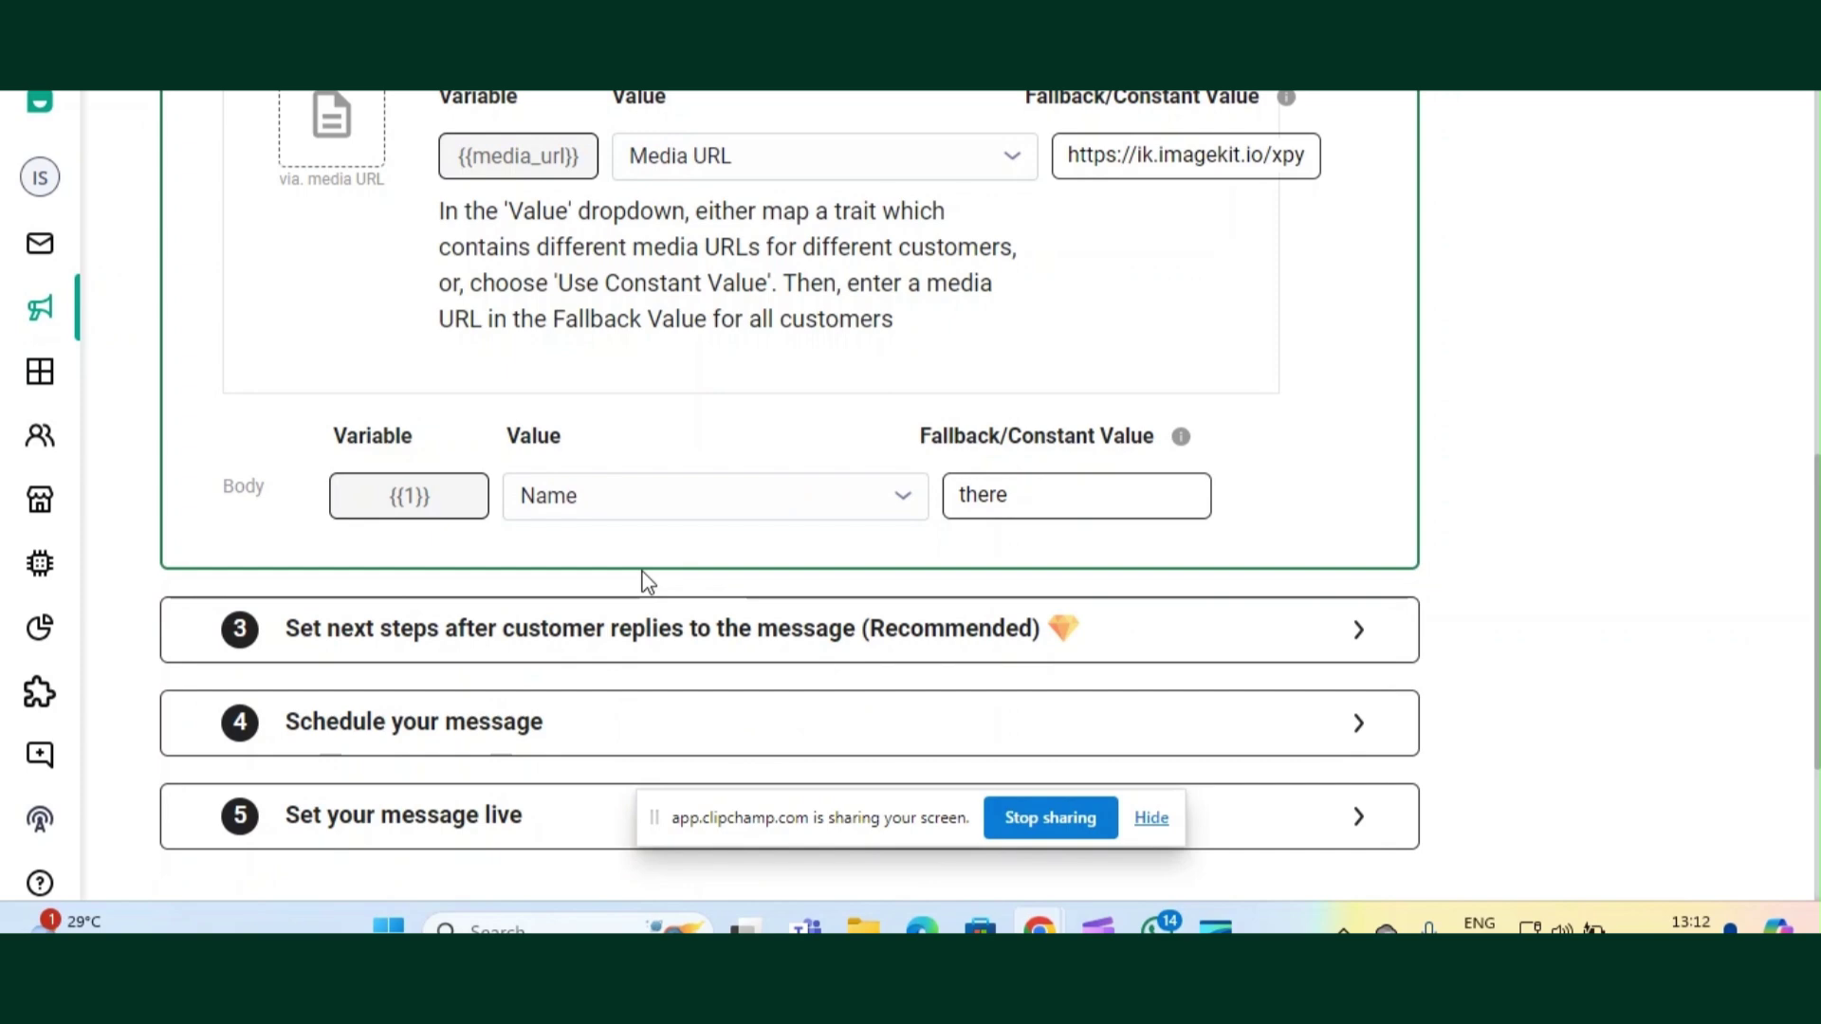
- Keep the campaign scheduled to send immediately and set it live
scroll(717, 525, "down", 2)
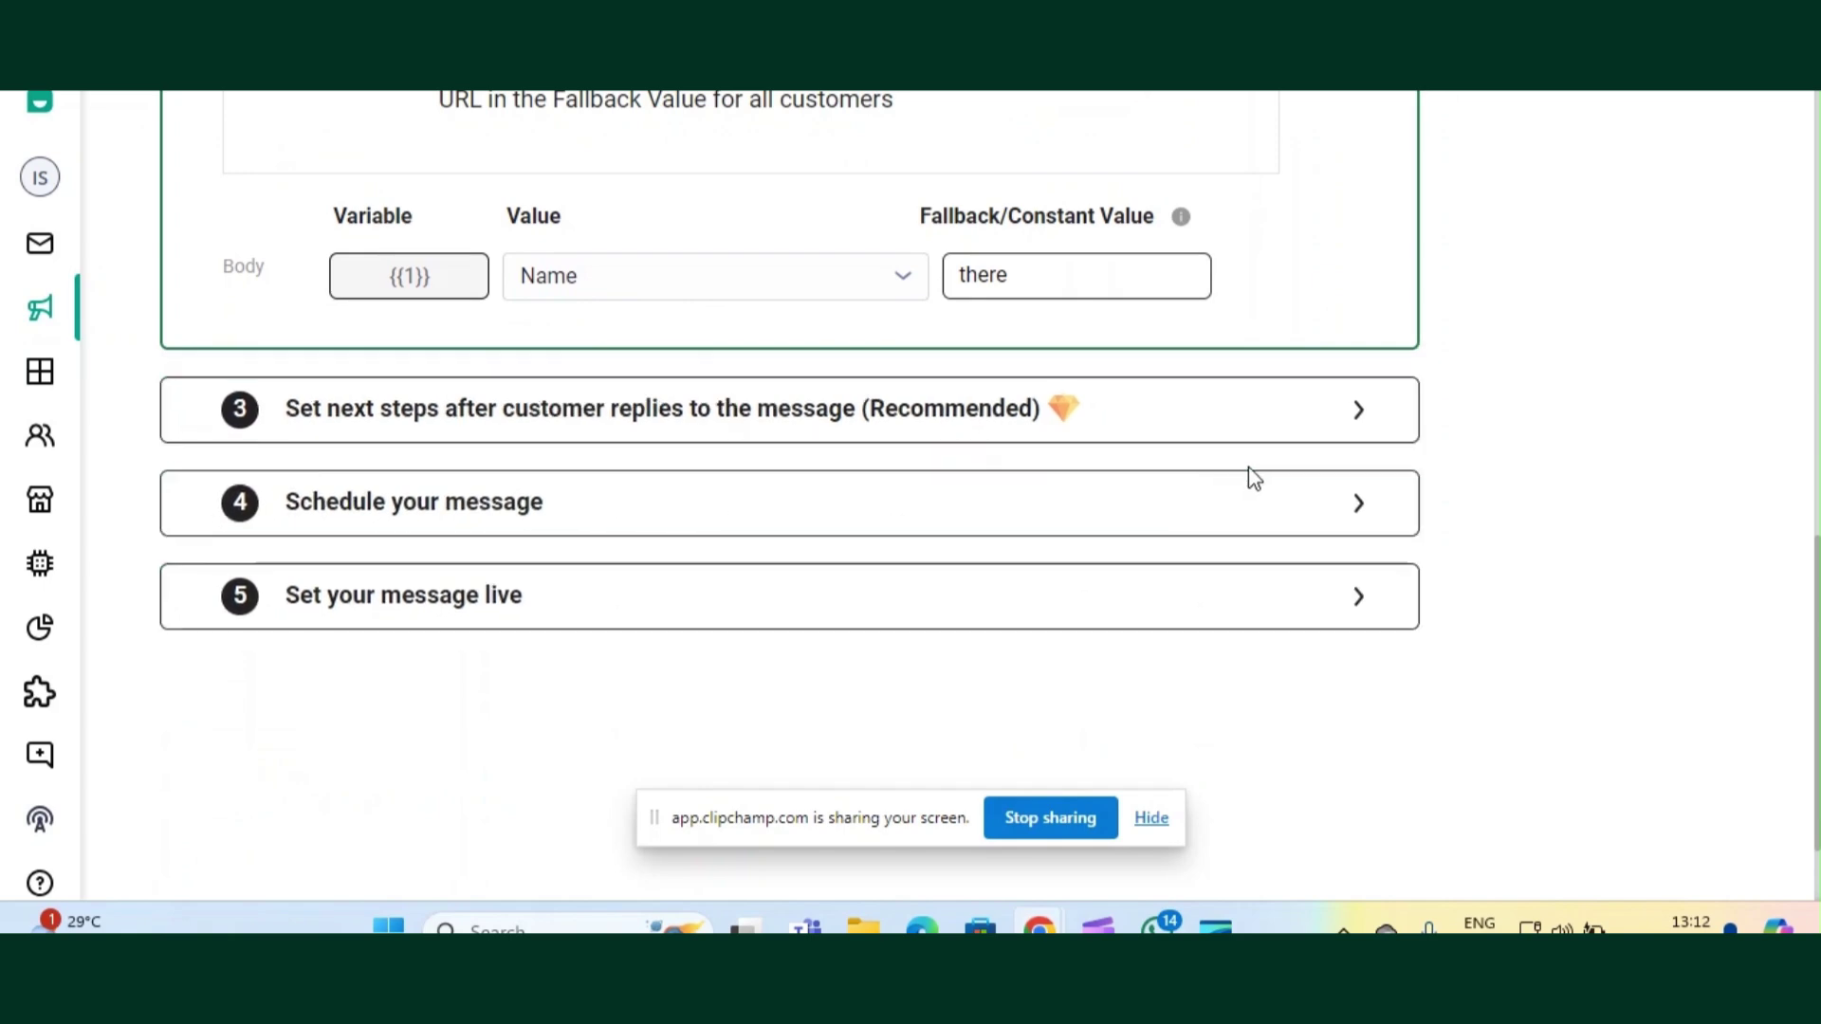
left_click(1333, 500)
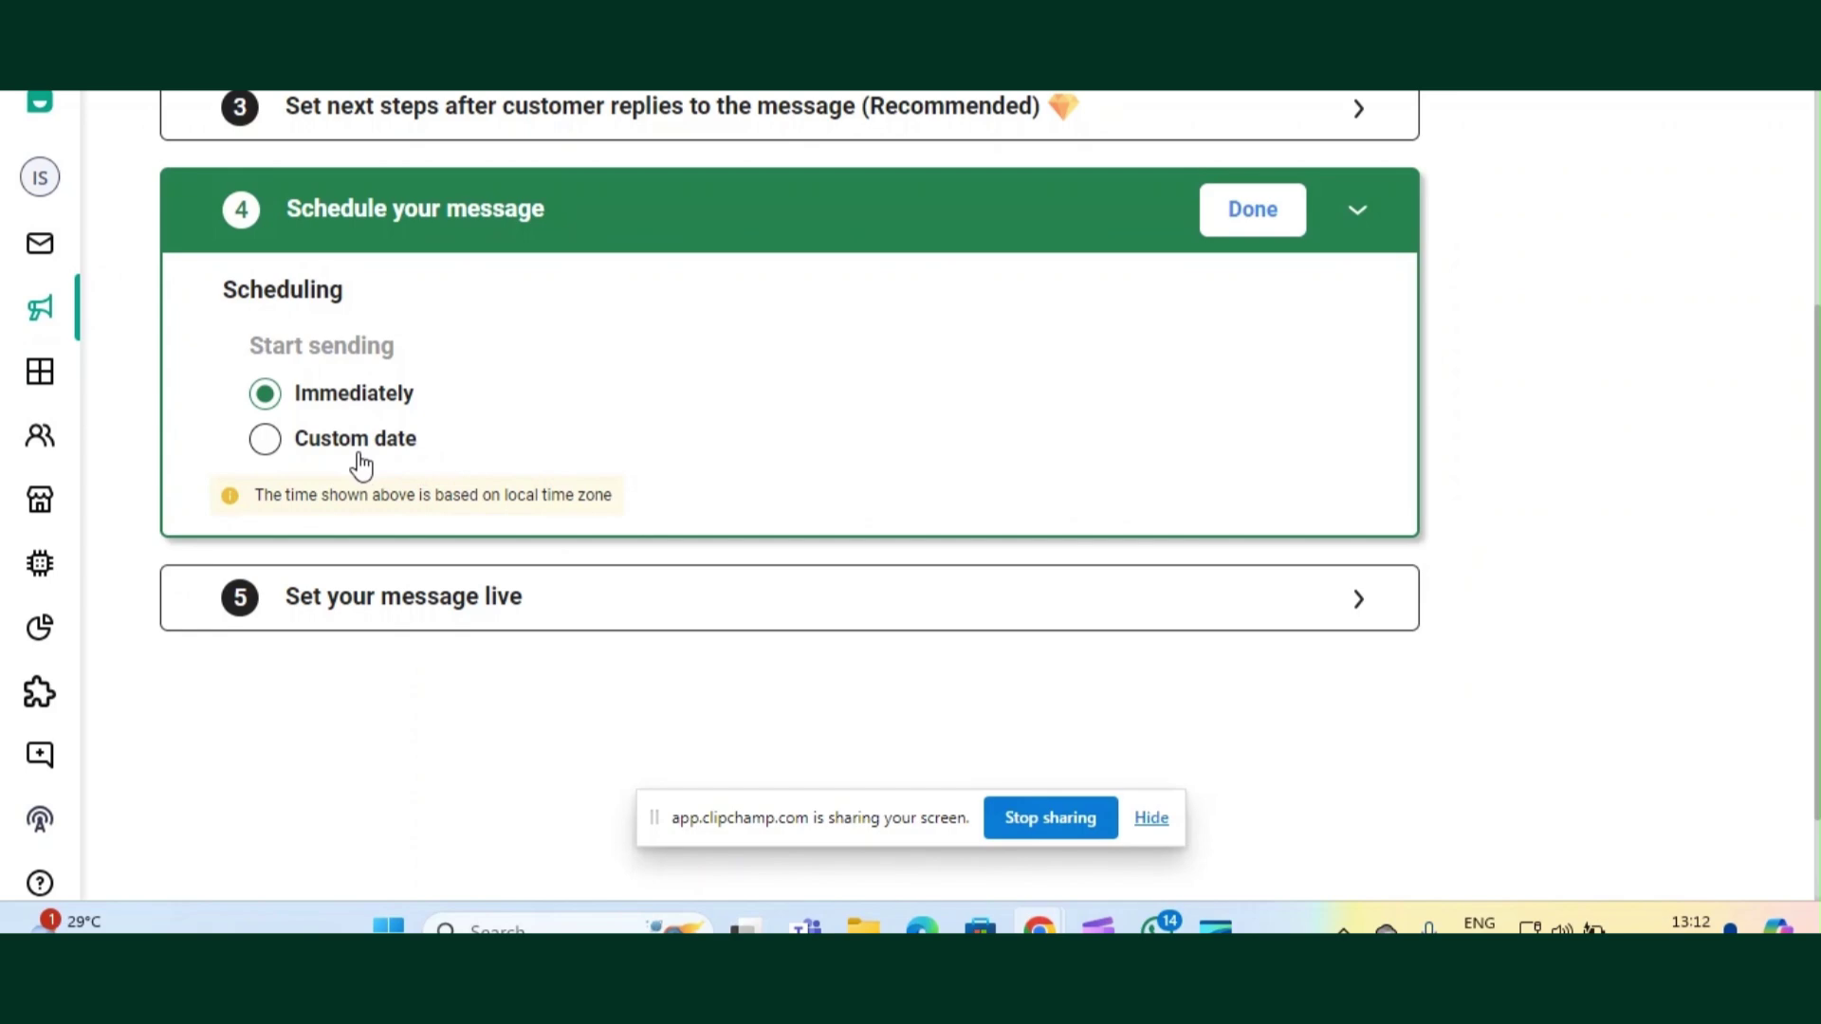
left_click(664, 593)
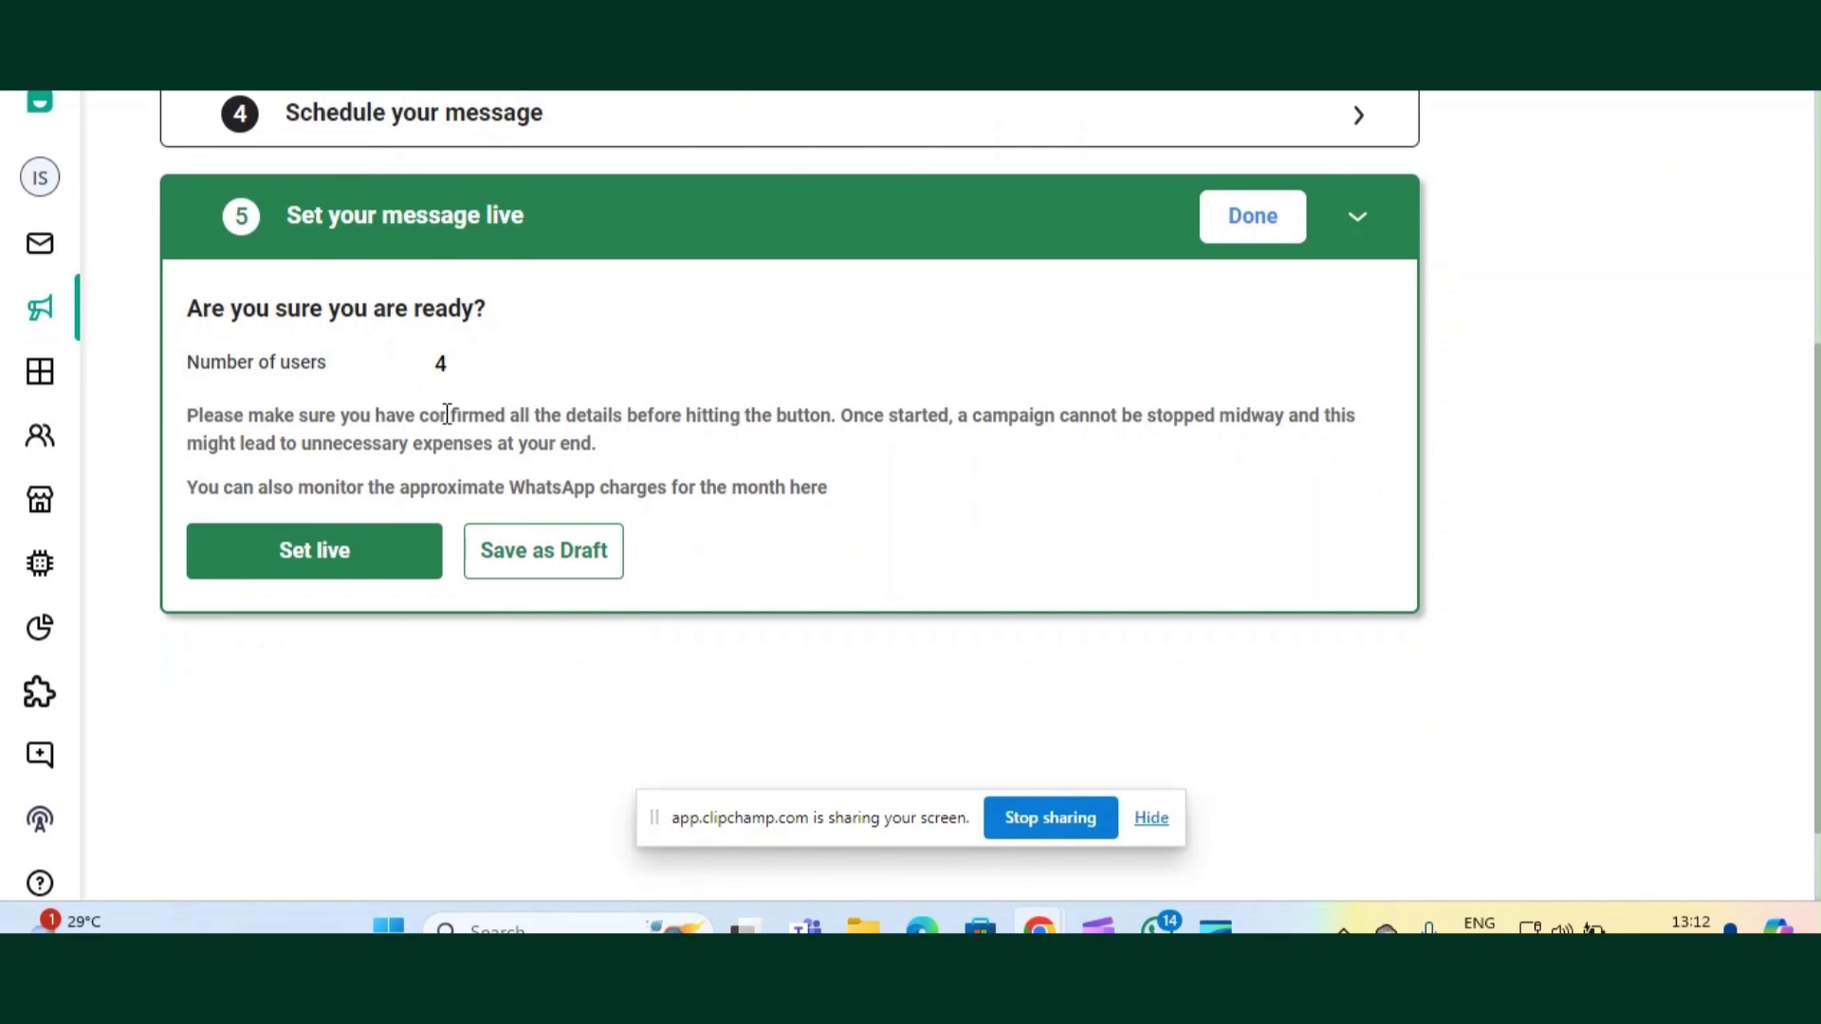
left_click(302, 558)
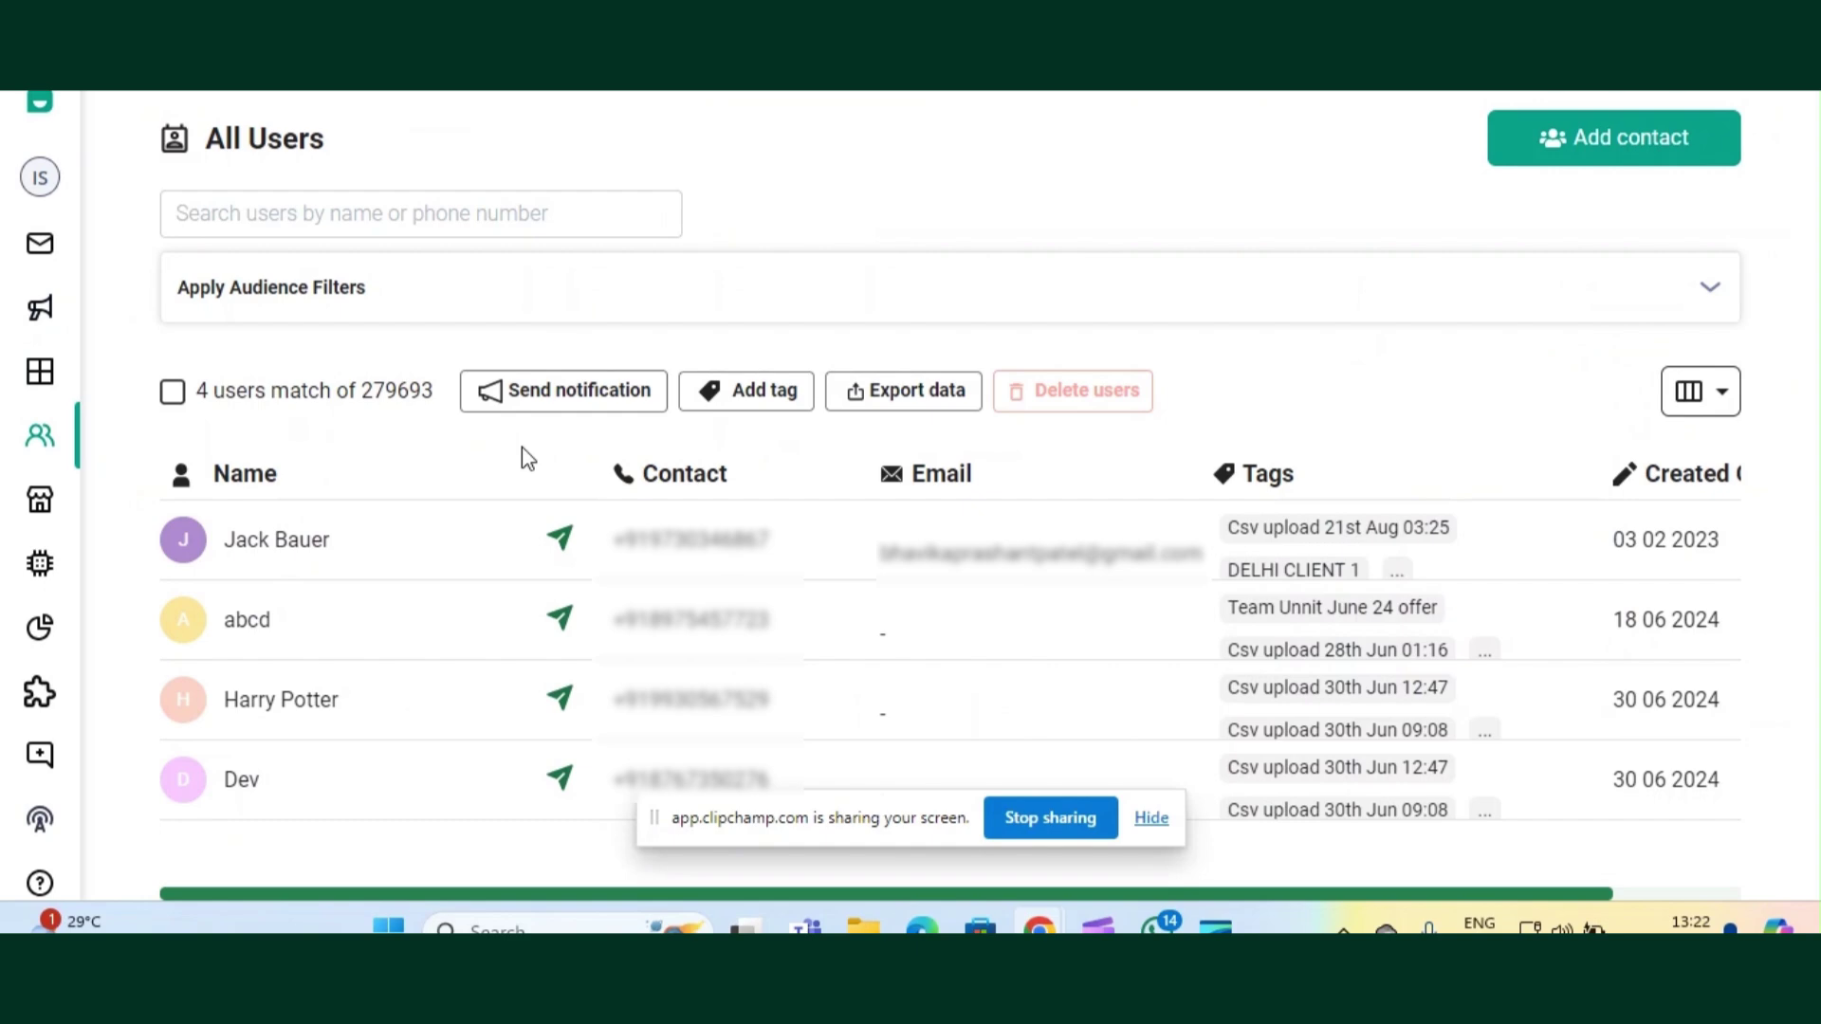
- Open the campaign recipients' chats and check the image and personalized greeting each one received
left_click(559, 539)
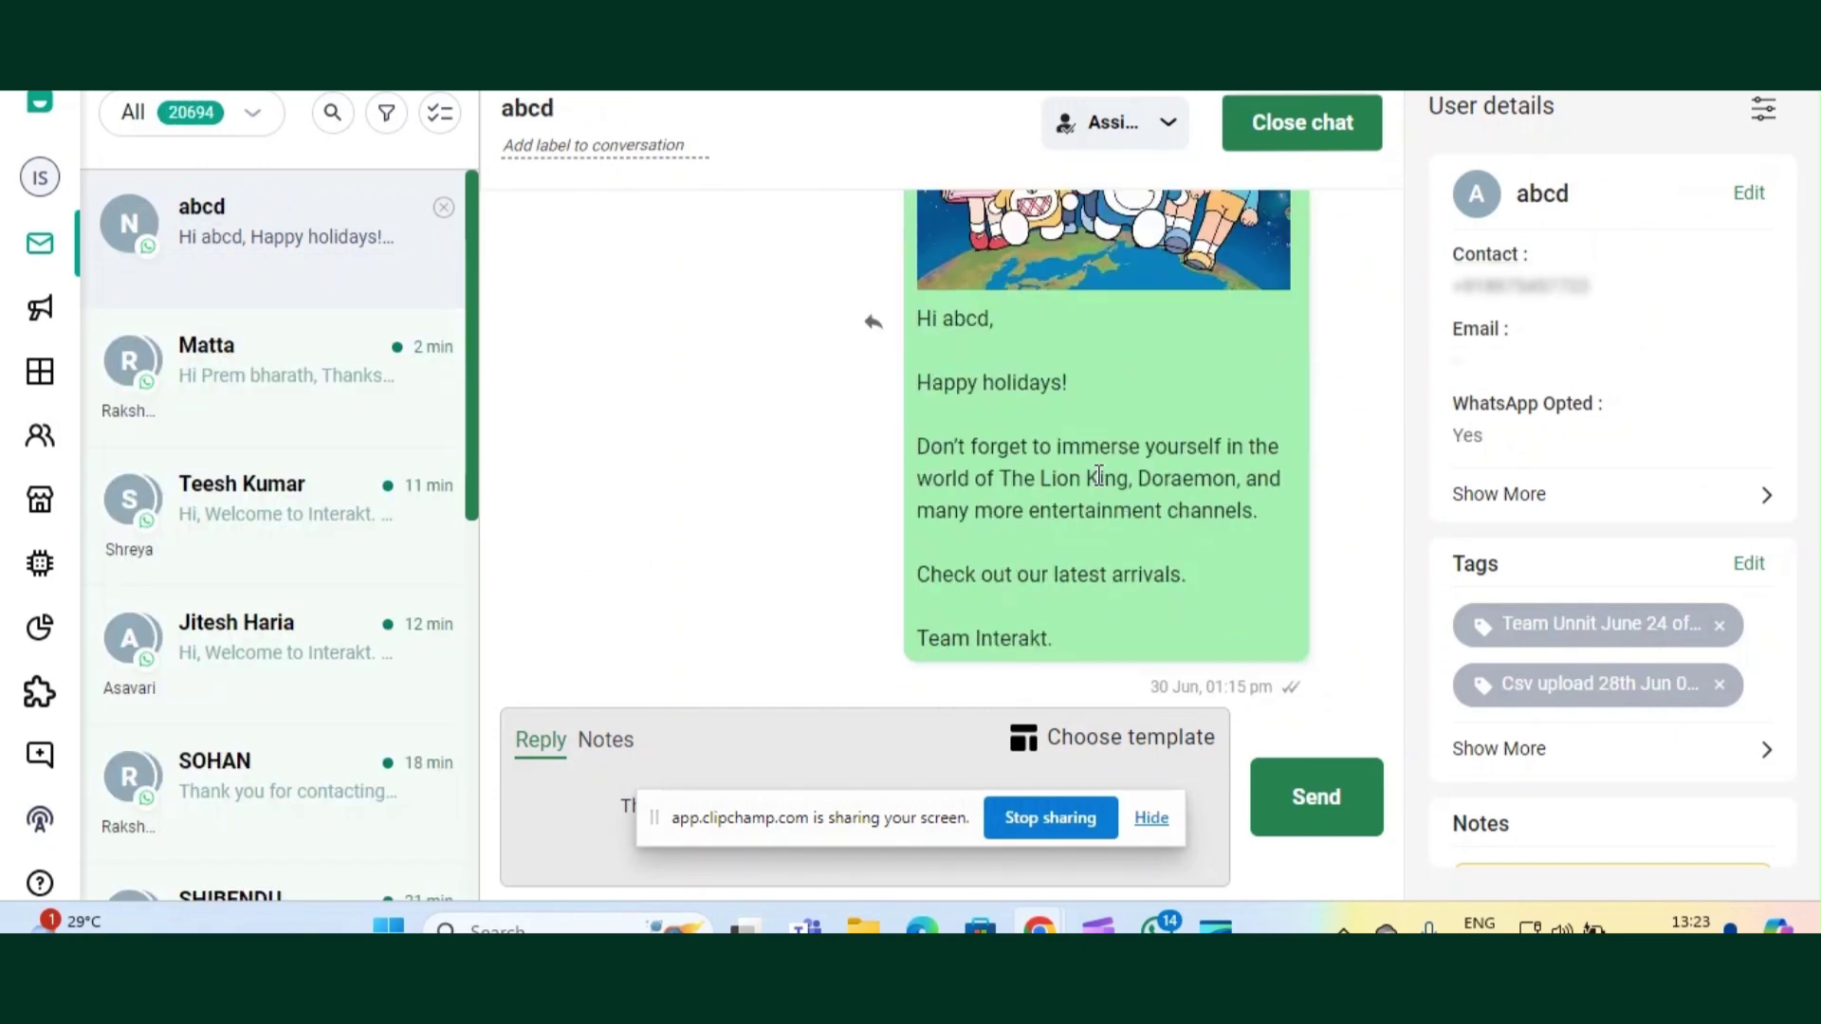
scroll(1098, 474, "up", 3)
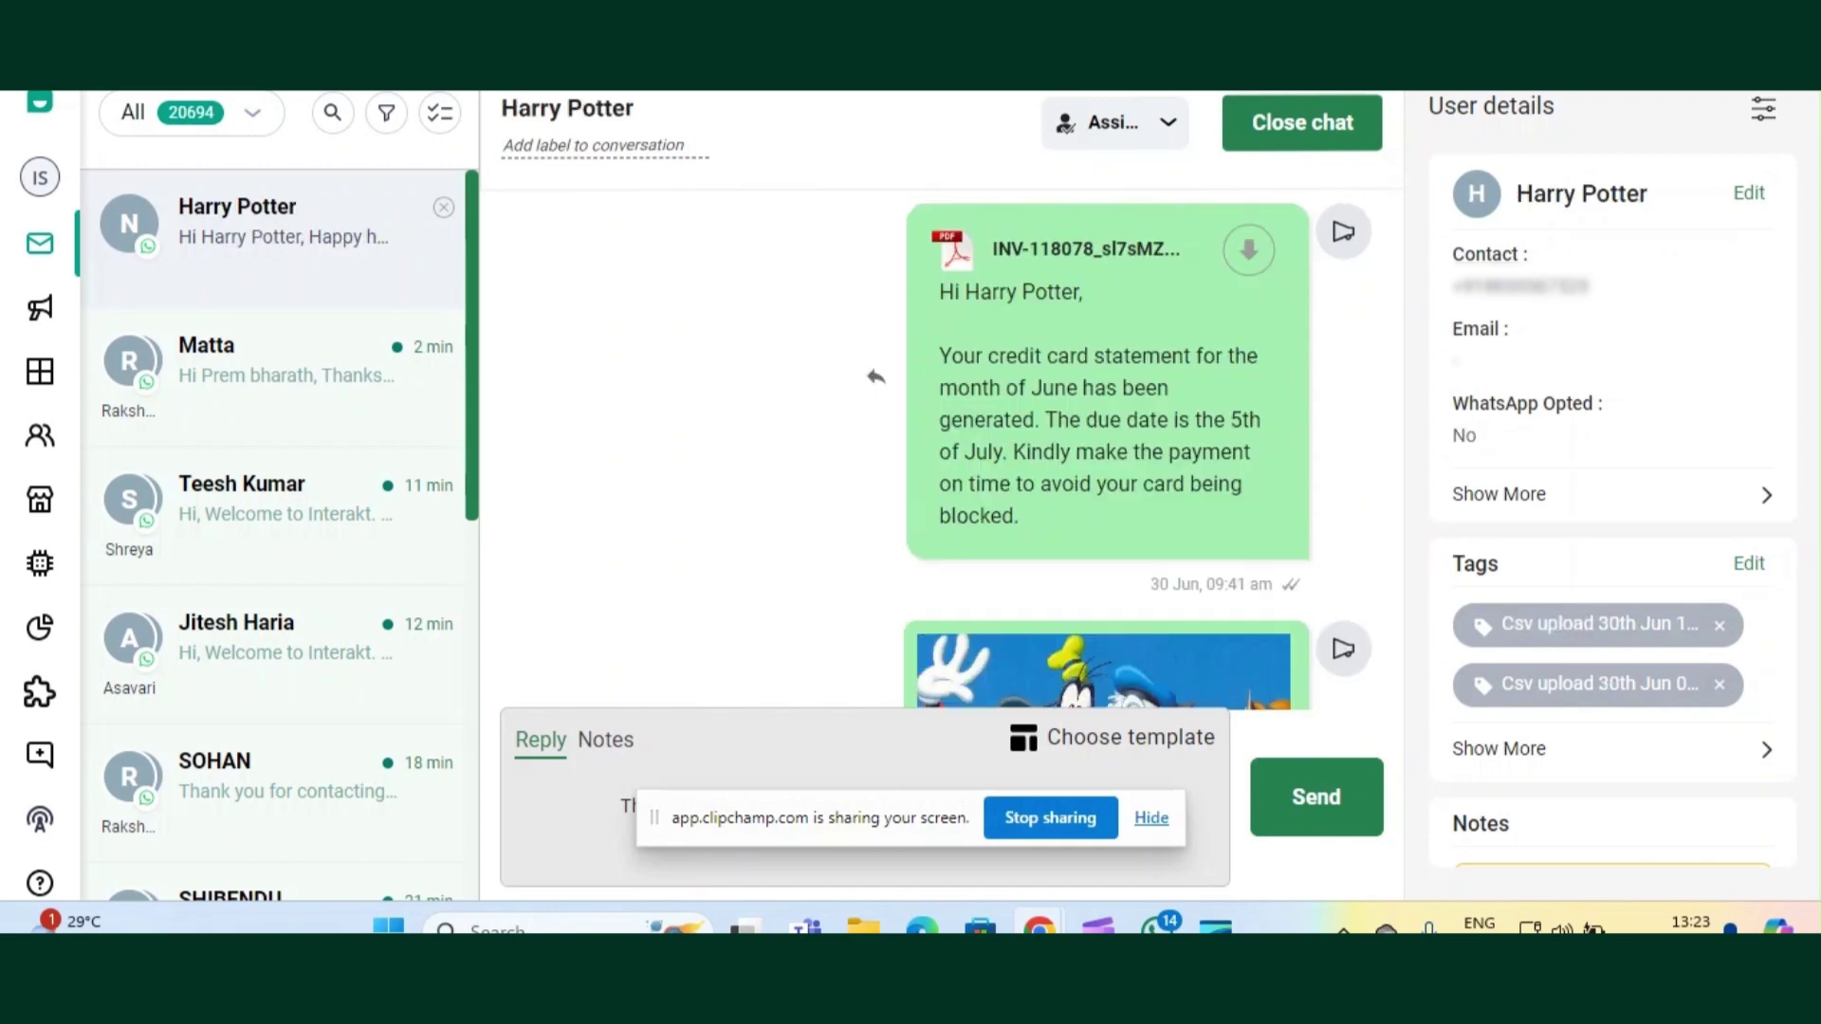
scroll(1138, 512, "down", 5)
scroll(1139, 512, "up", 3)
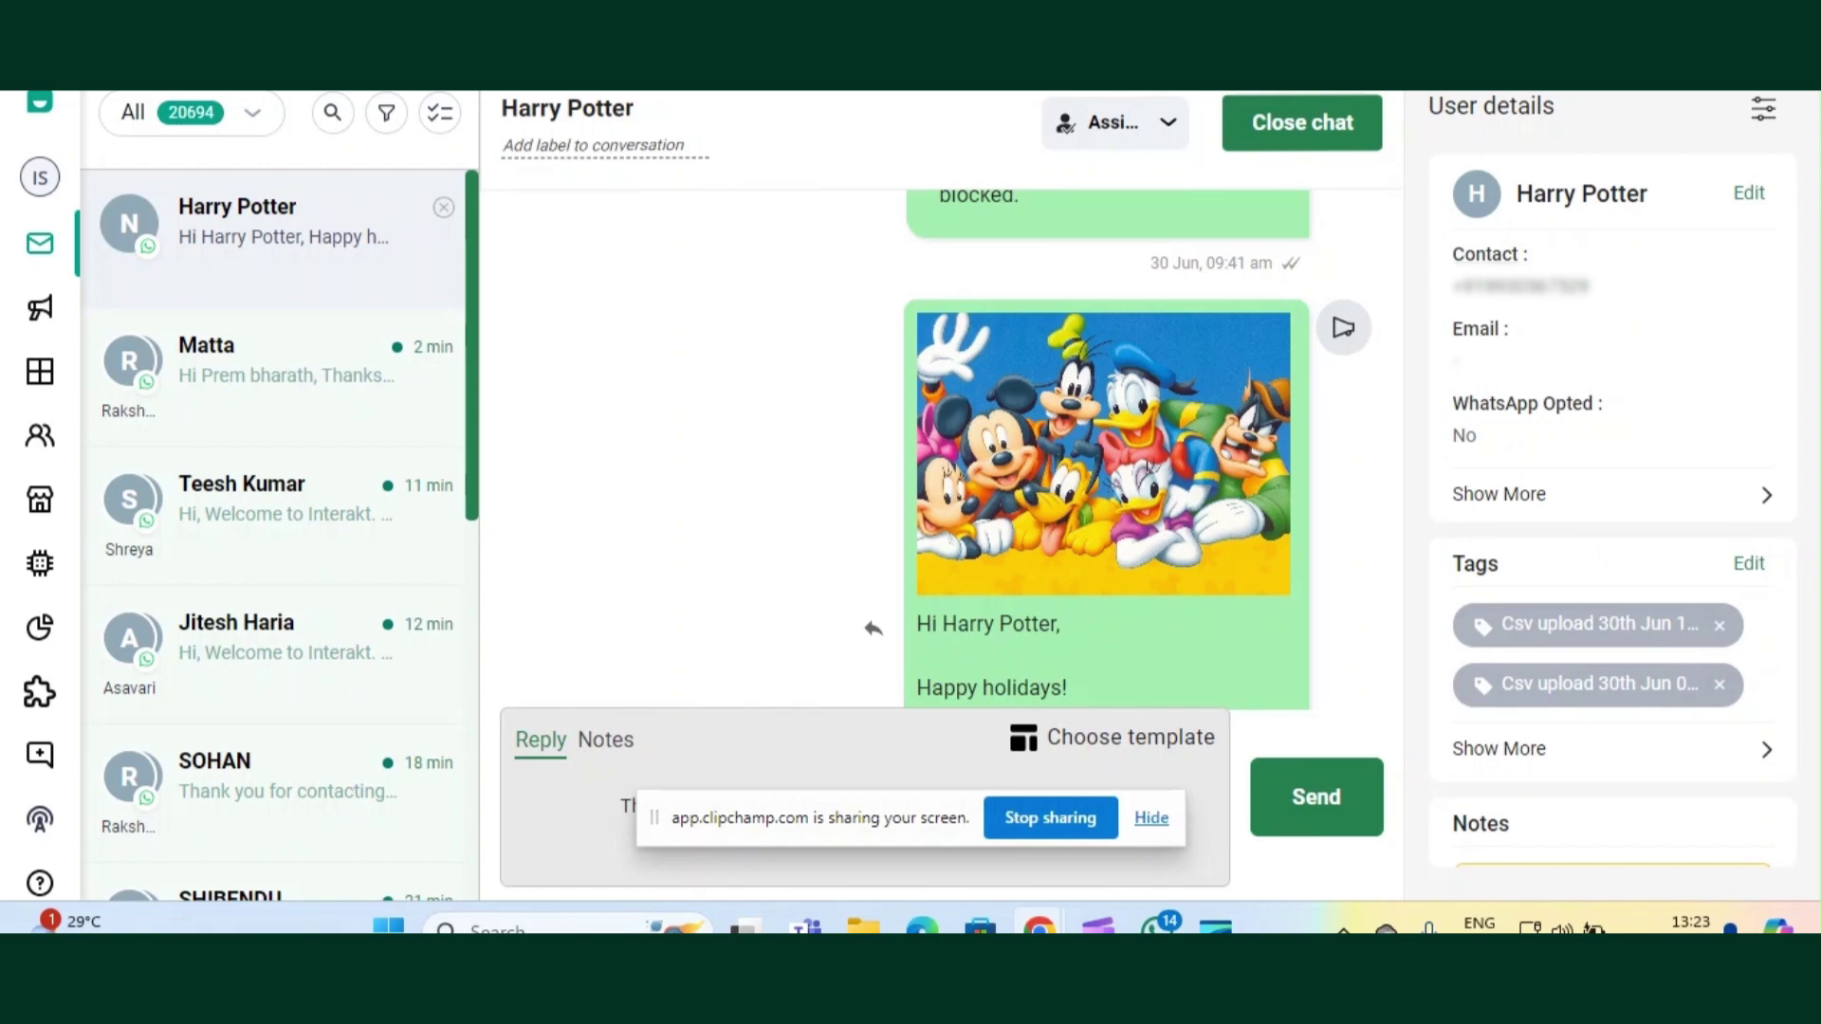
scroll(1044, 499, "down", 5)
scroll(1044, 508, "up", 2)
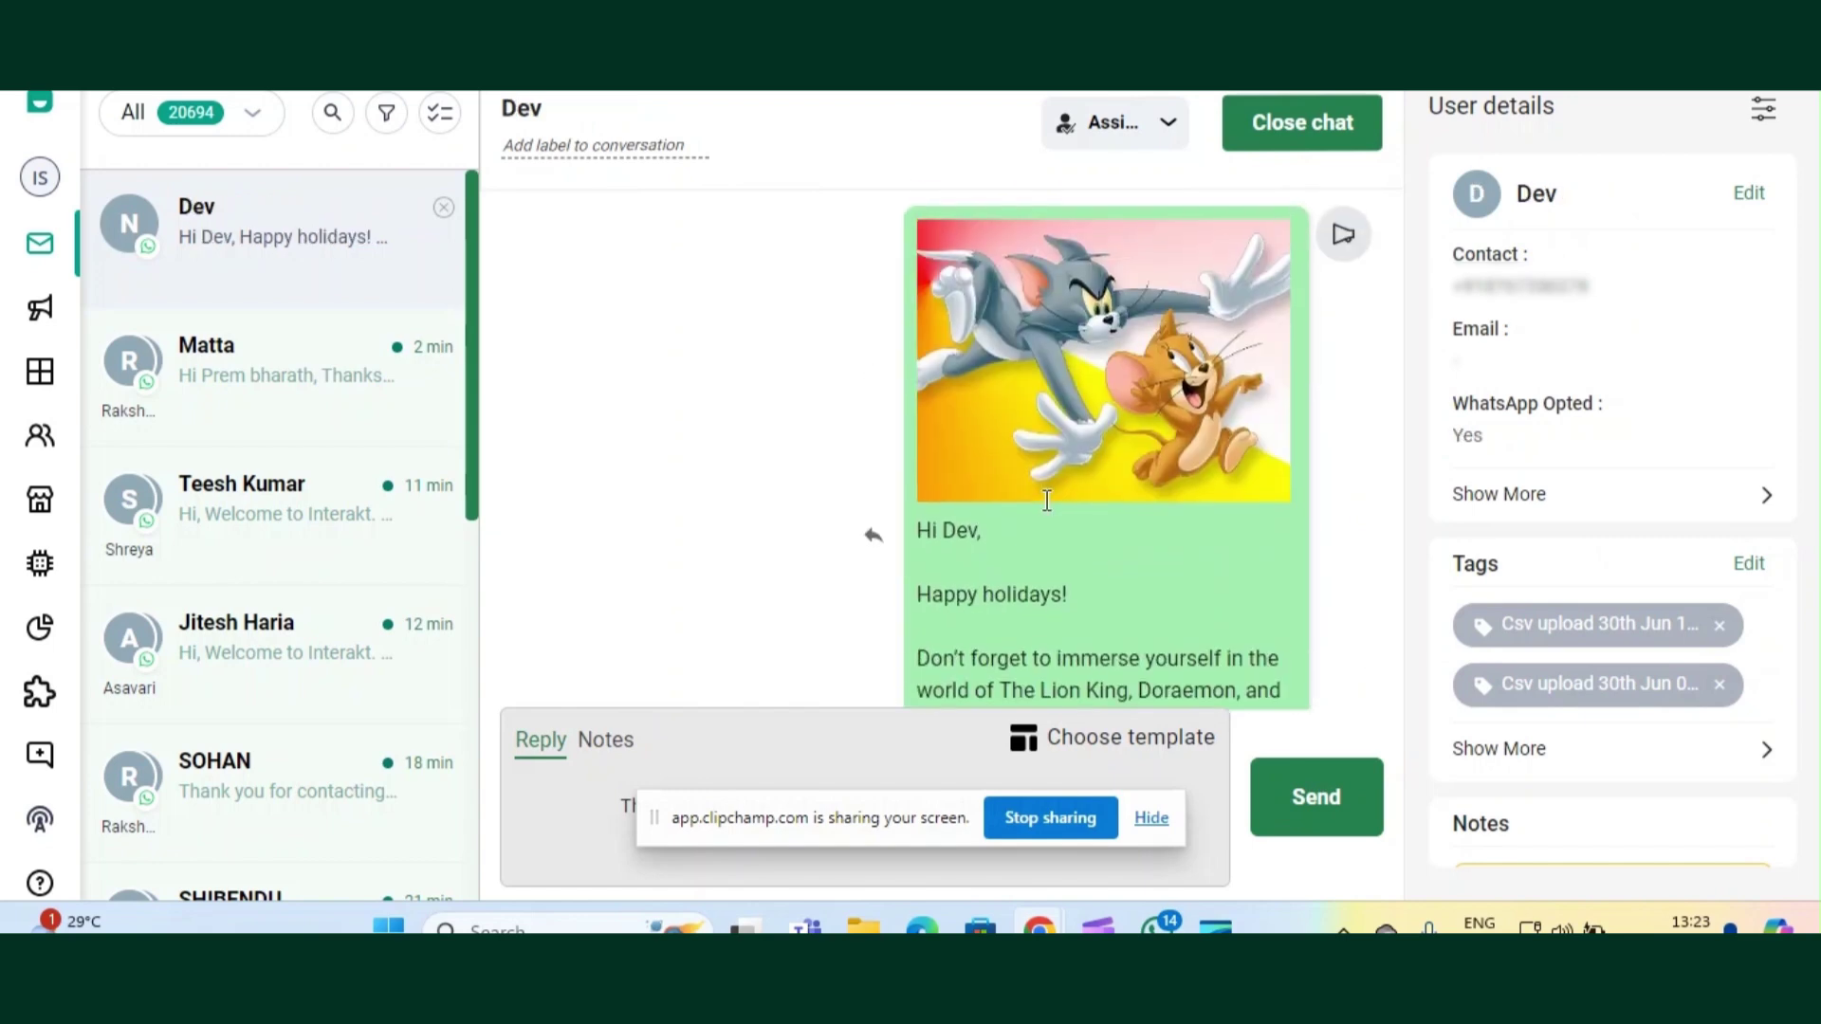